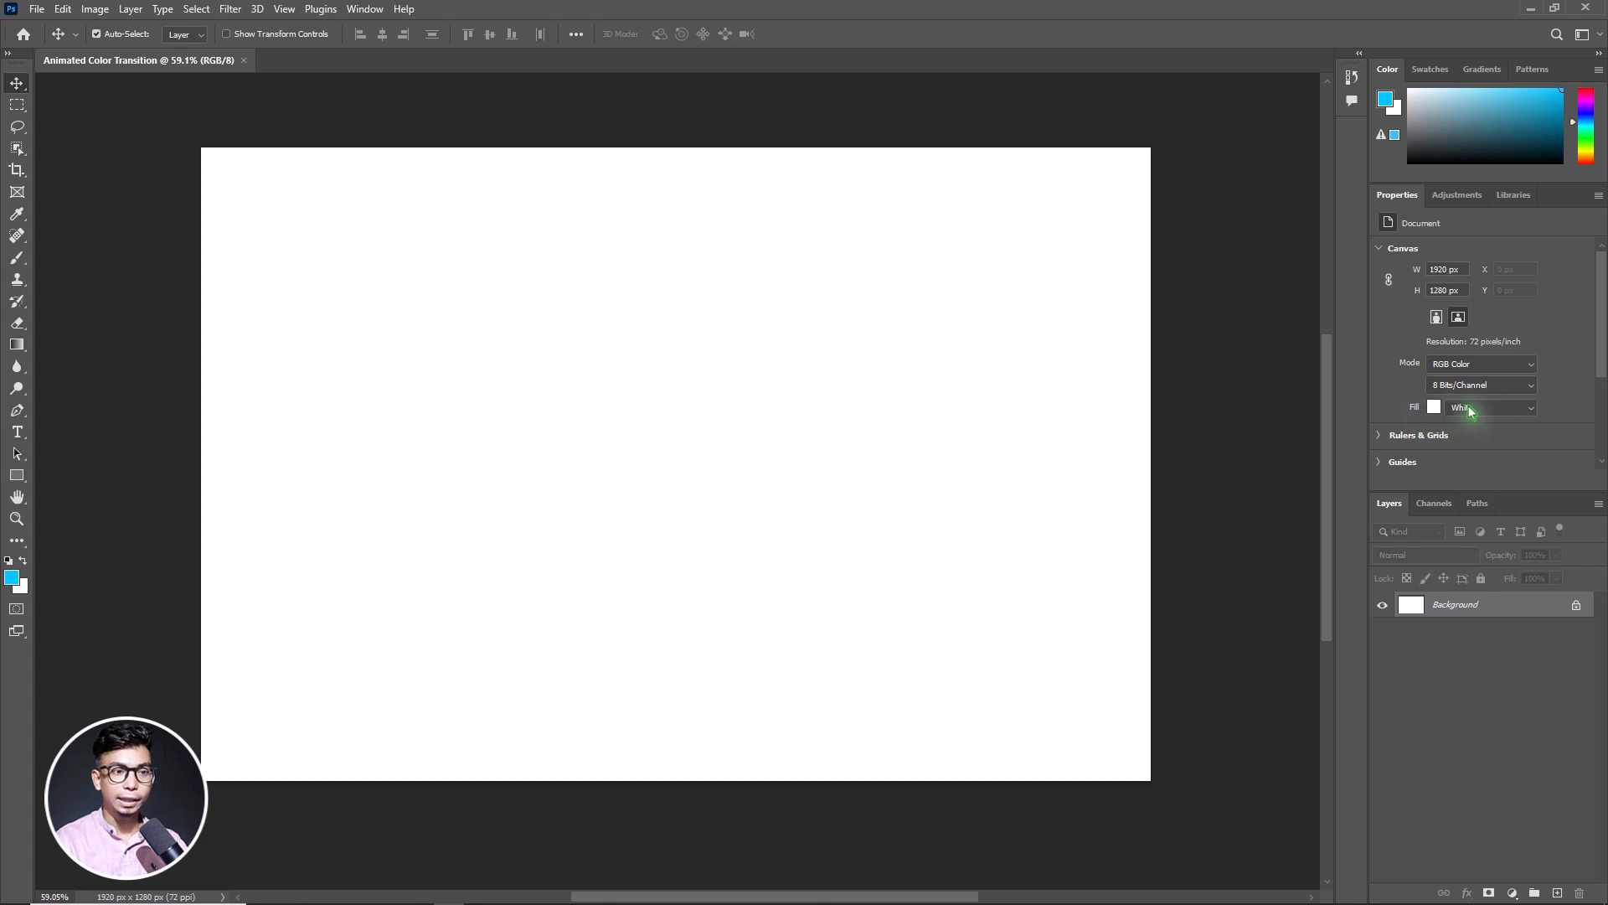
Change the canvas background fill to Black
{"action": "left_click", "coordinate": [1434, 407]}
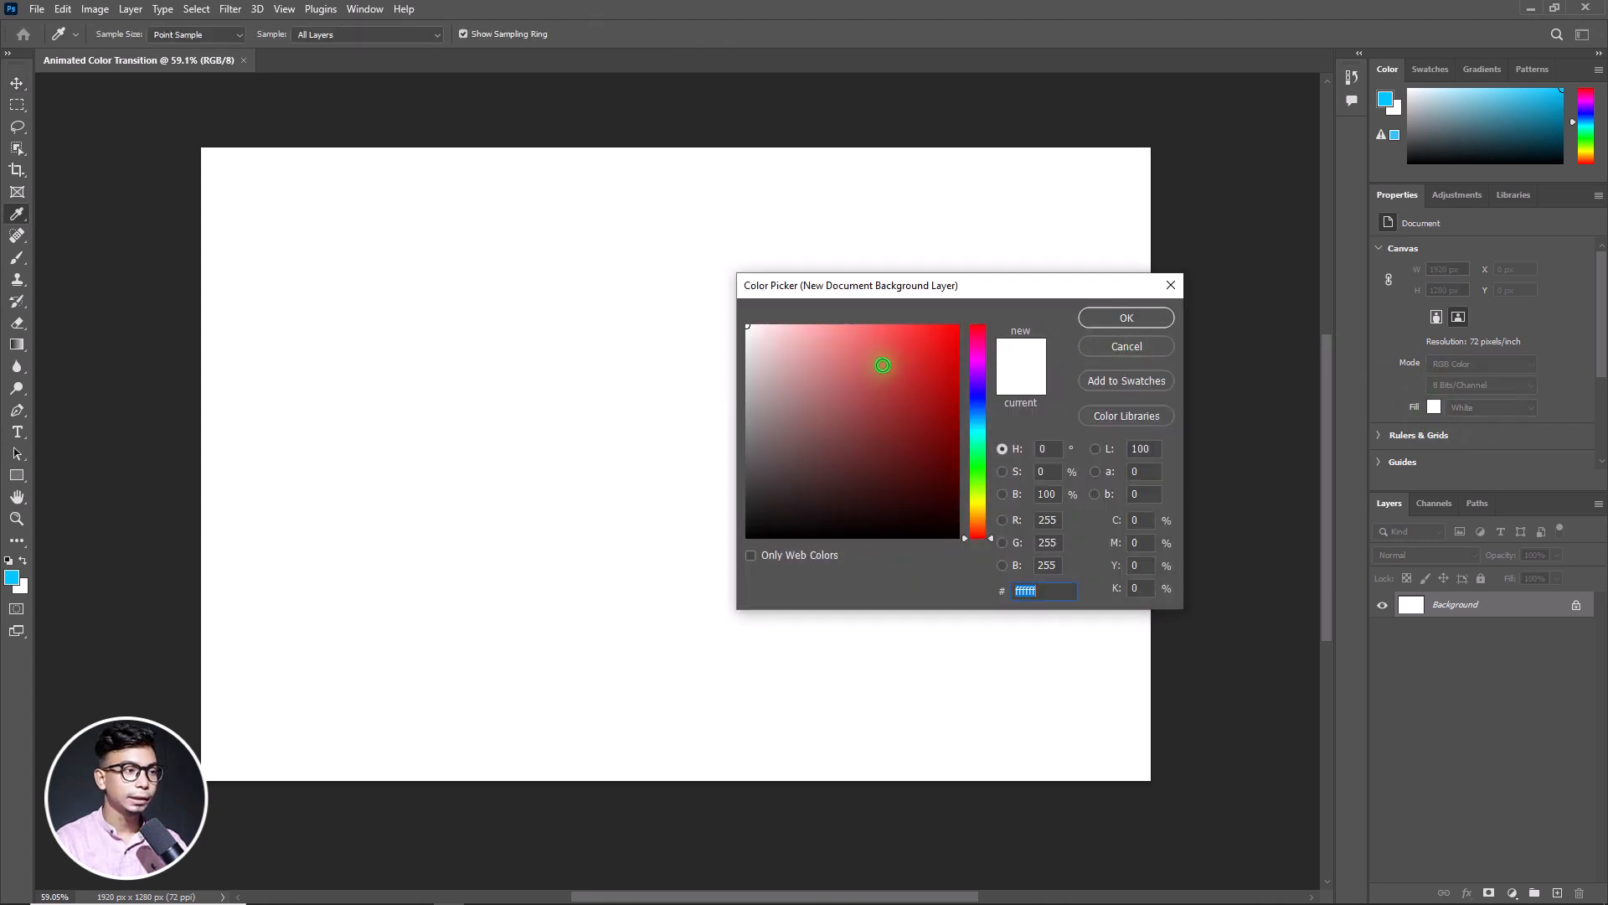
{"action": "key", "text": "Escape"}
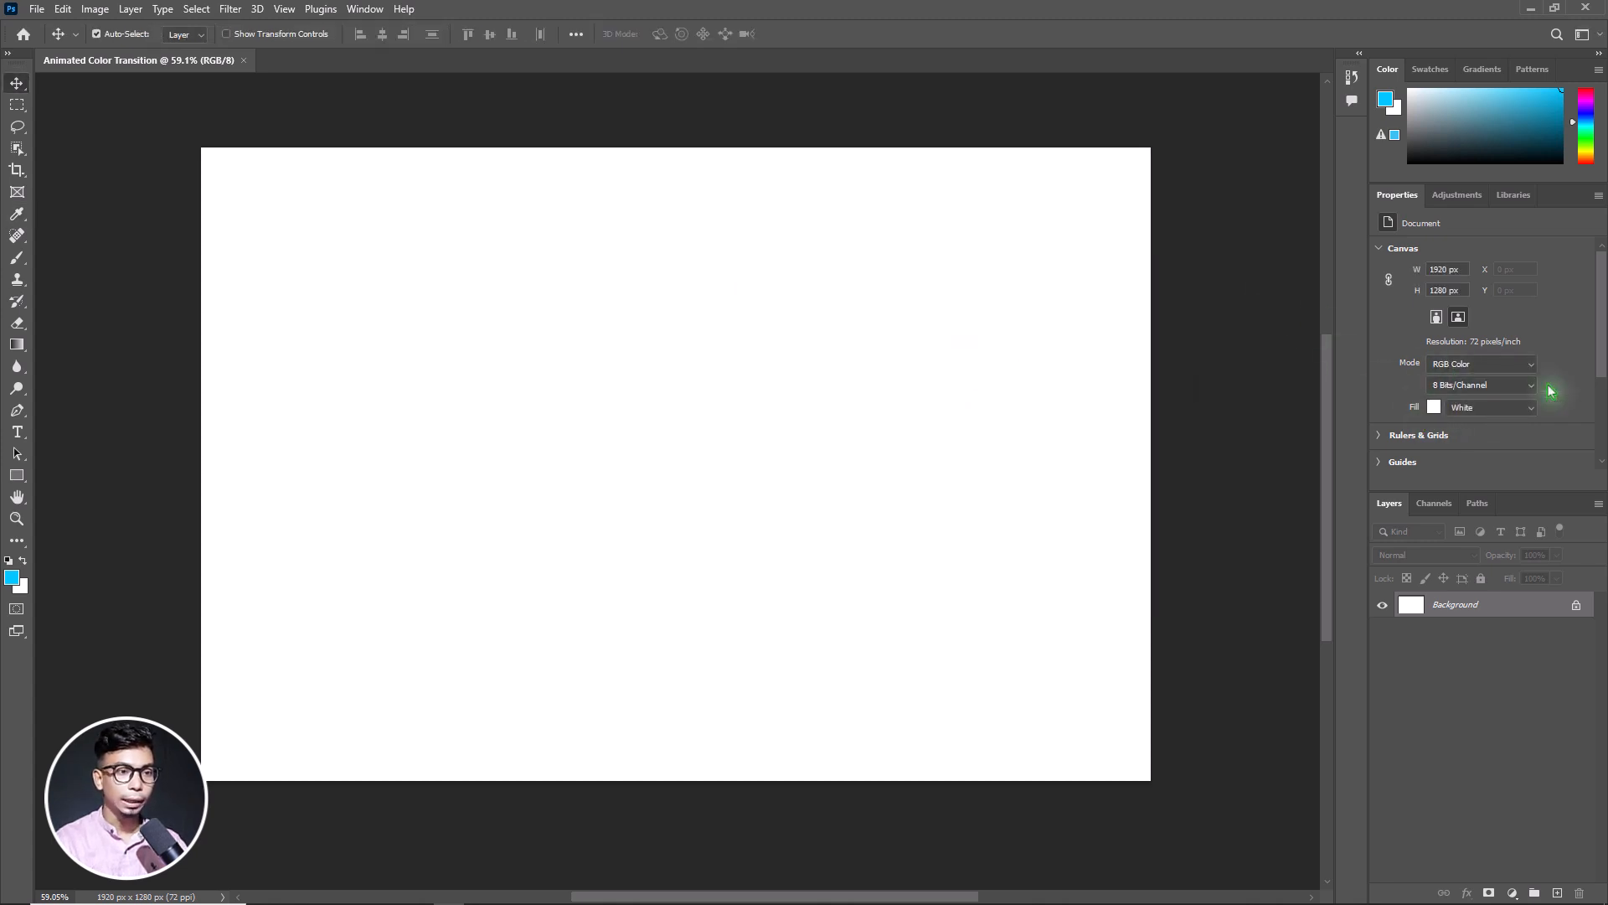
{"action": "scroll", "coordinate": [1521, 395], "scroll_direction": "down", "scroll_amount": 1}
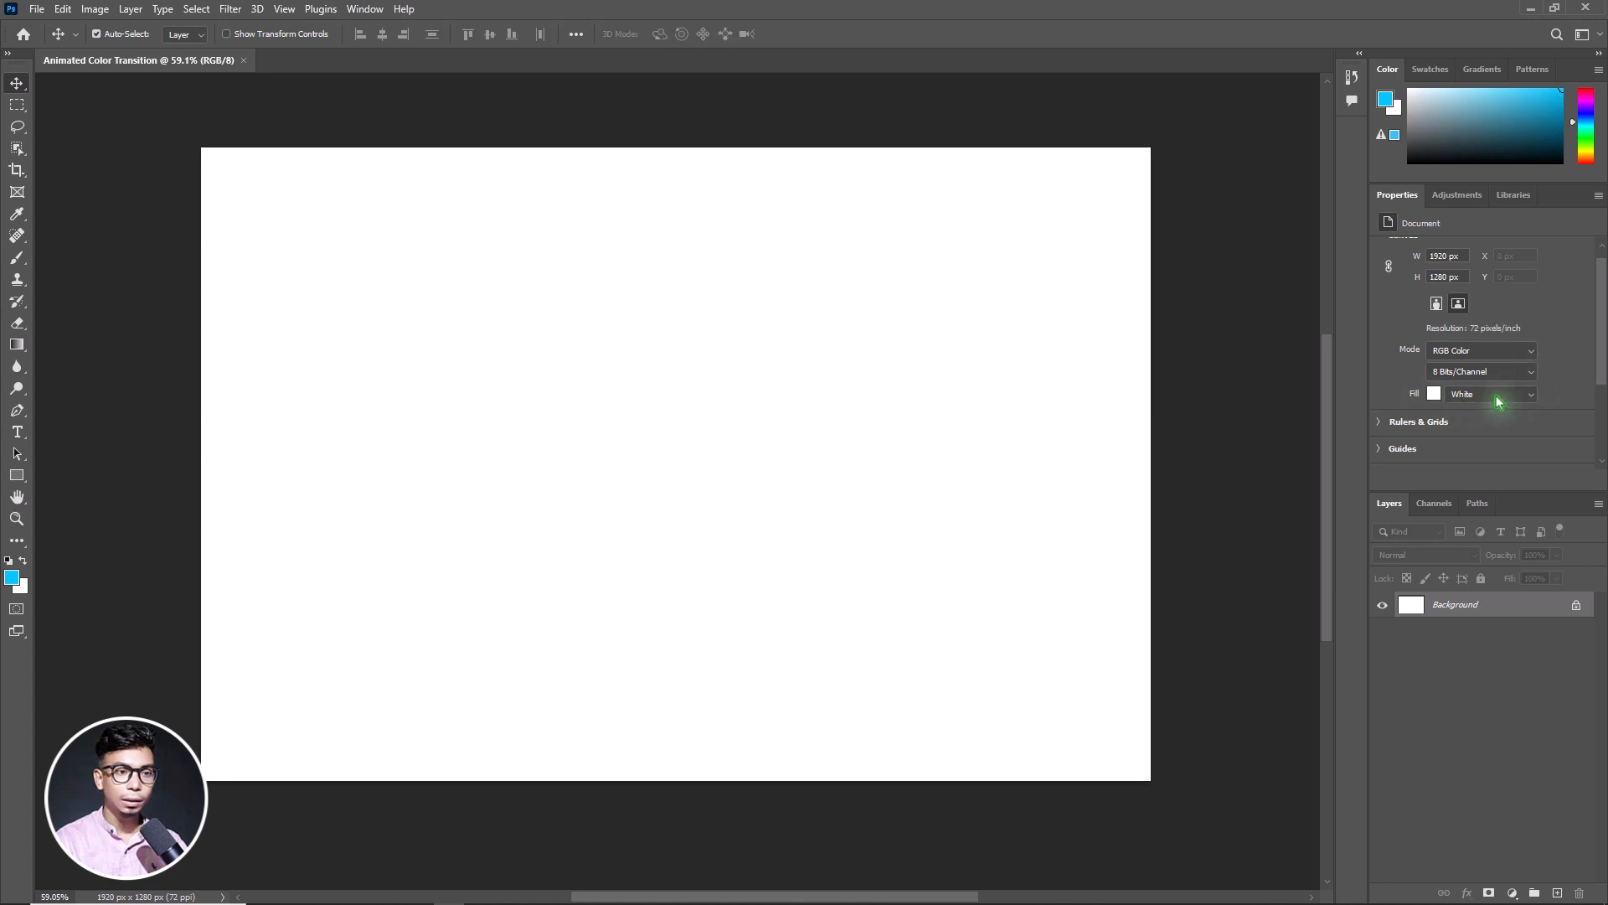
{"action": "left_click", "coordinate": [1498, 397]}
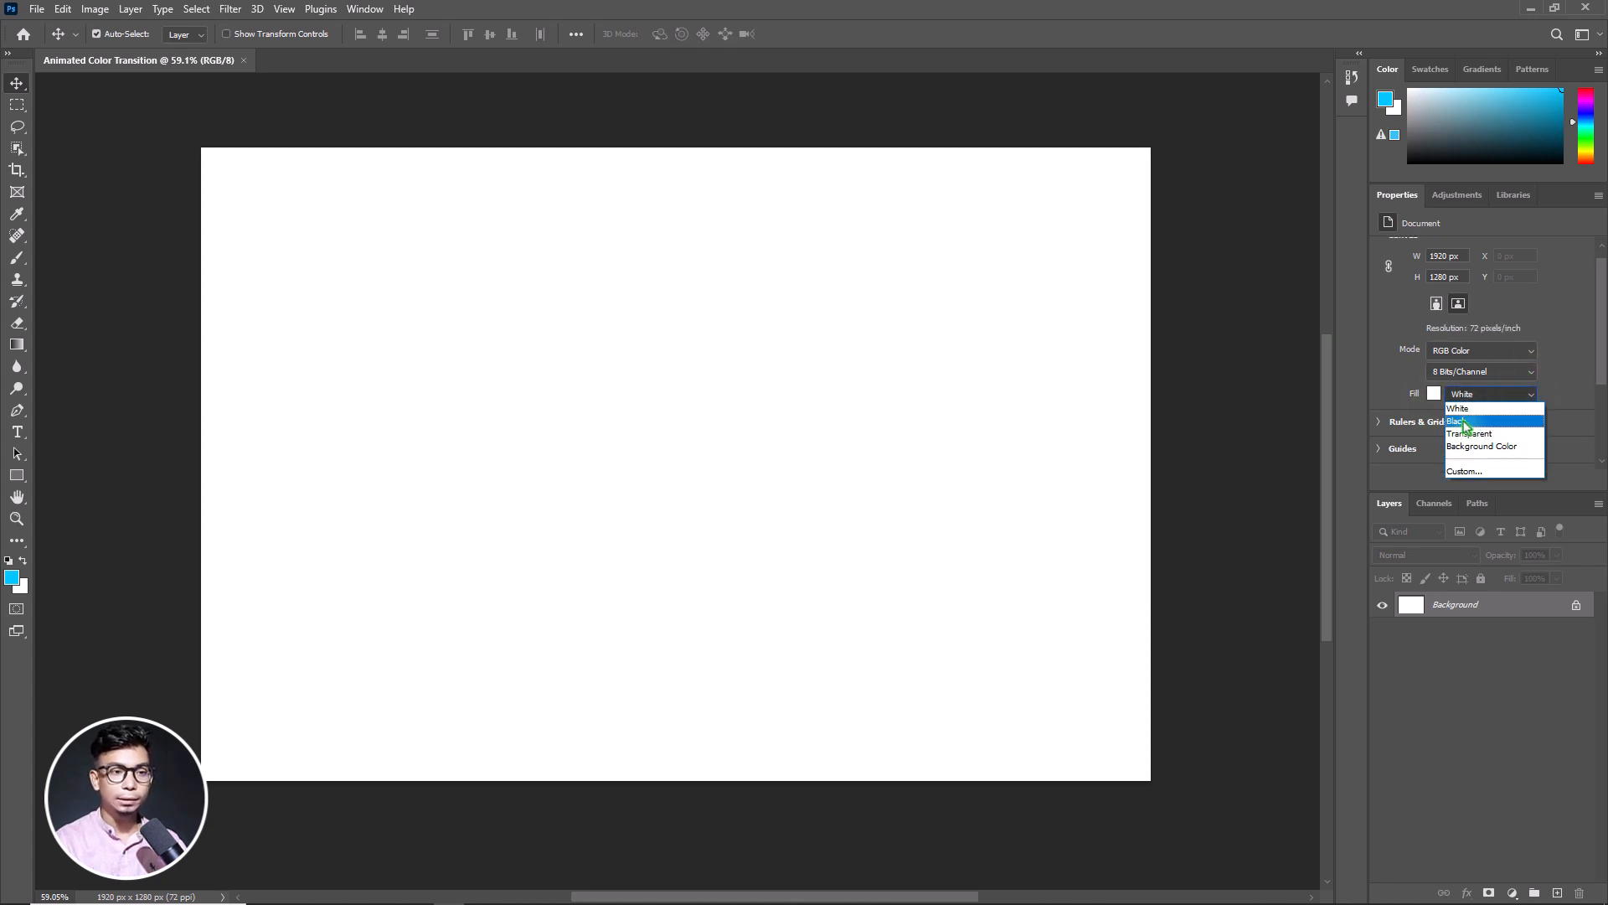
{"action": "left_click", "coordinate": [1485, 422]}
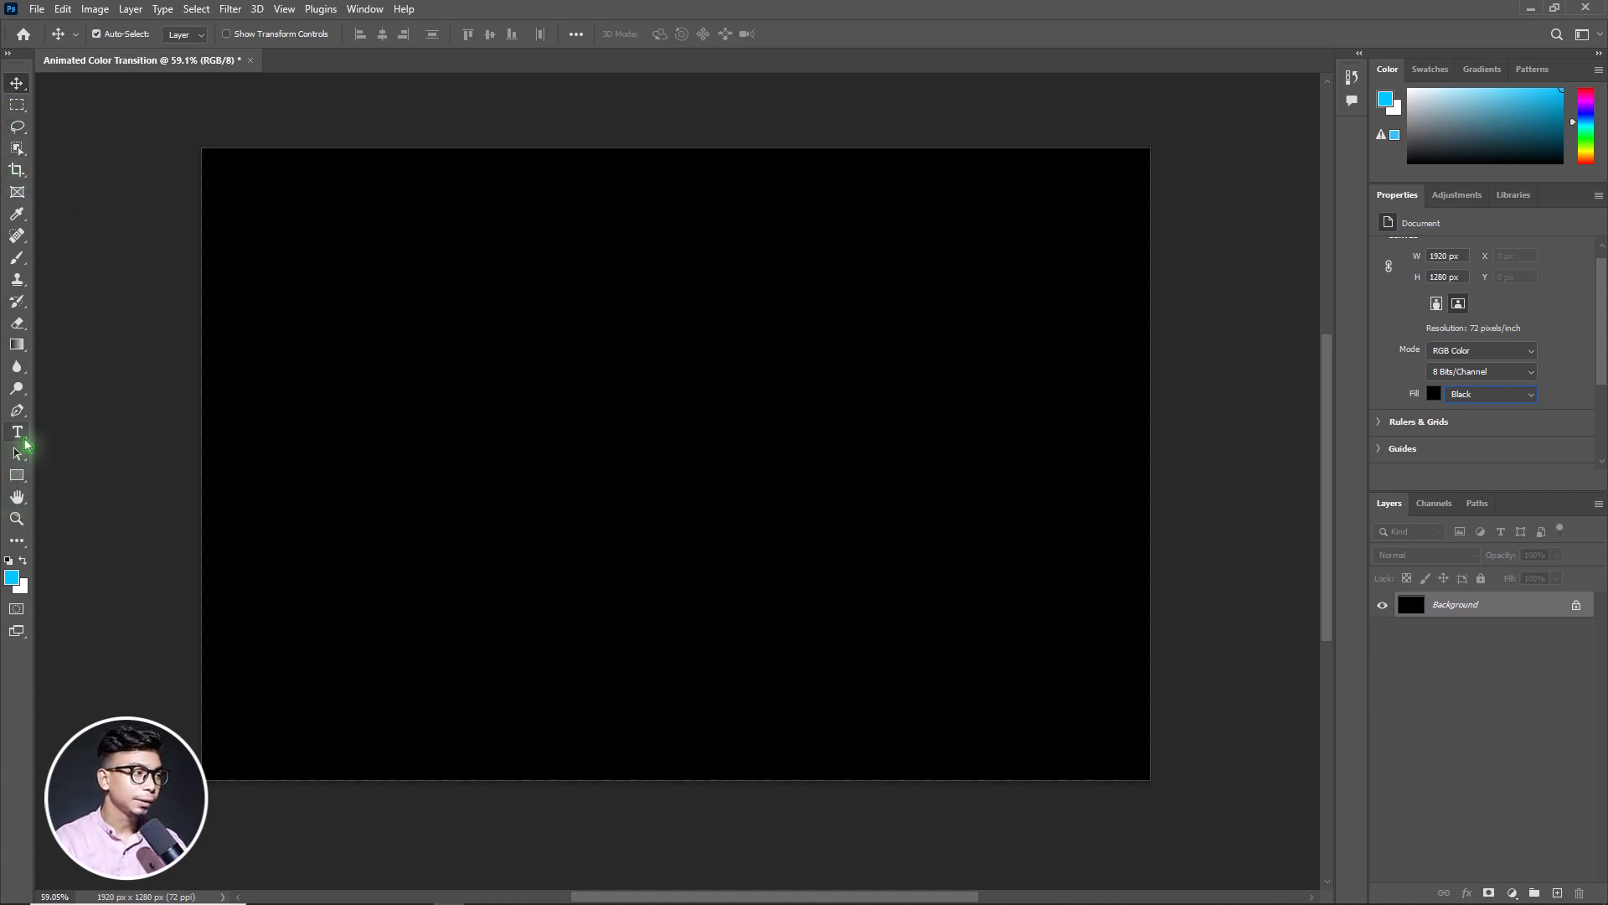
Start a horizontal text layer near the middle of the canvas with white ffffff as the text colour
{"action": "key", "text": "t"}
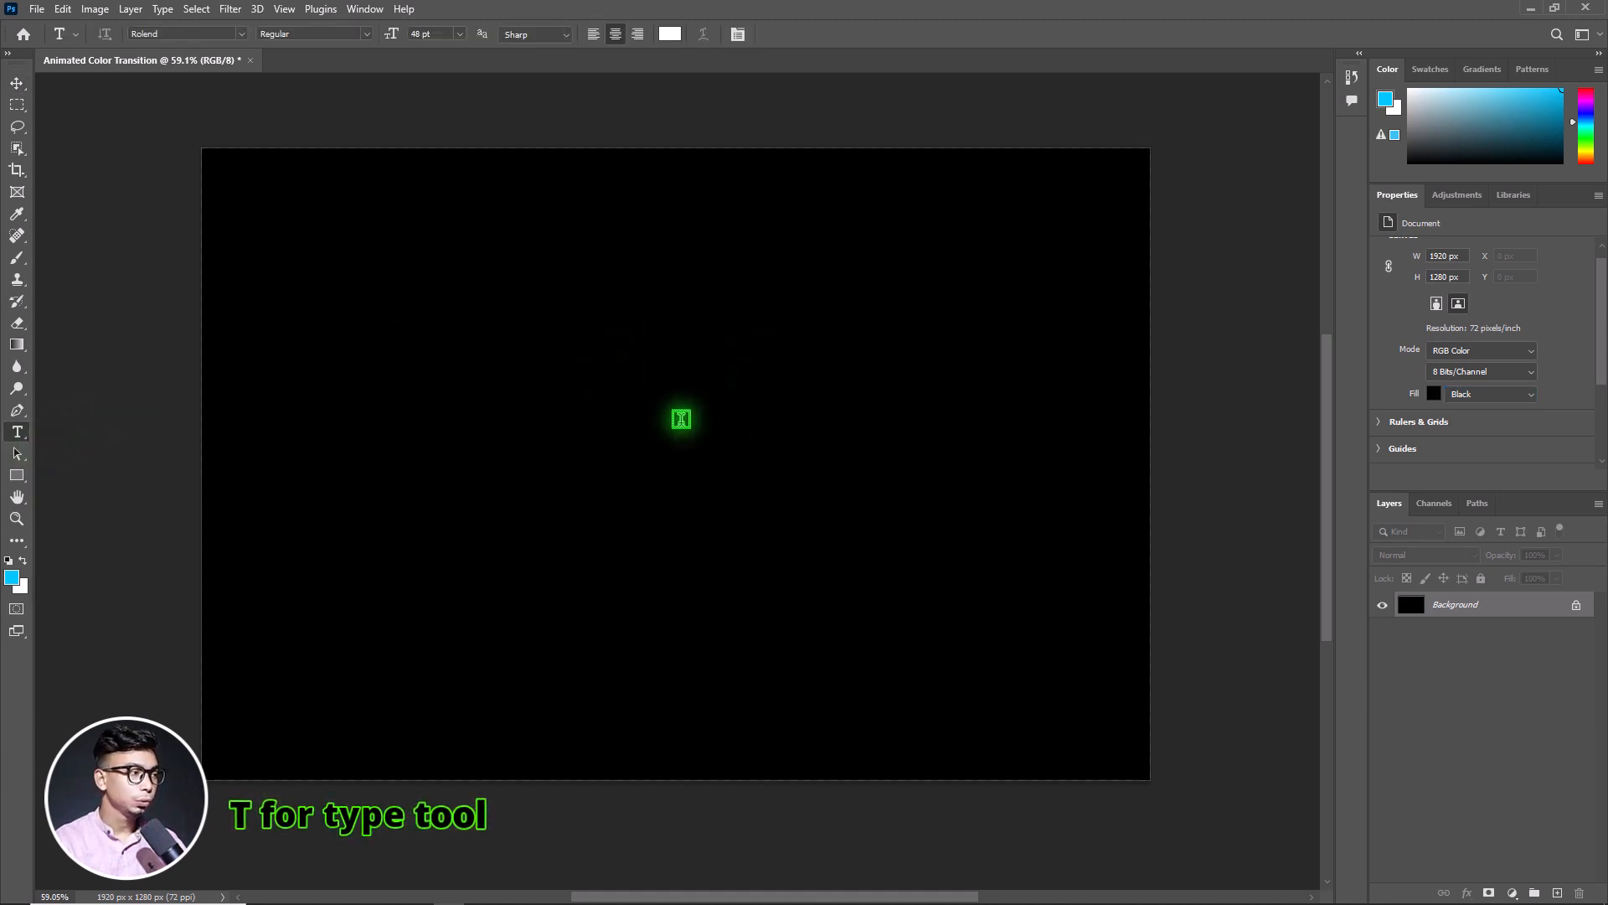
{"action": "left_click", "coordinate": [630, 381]}
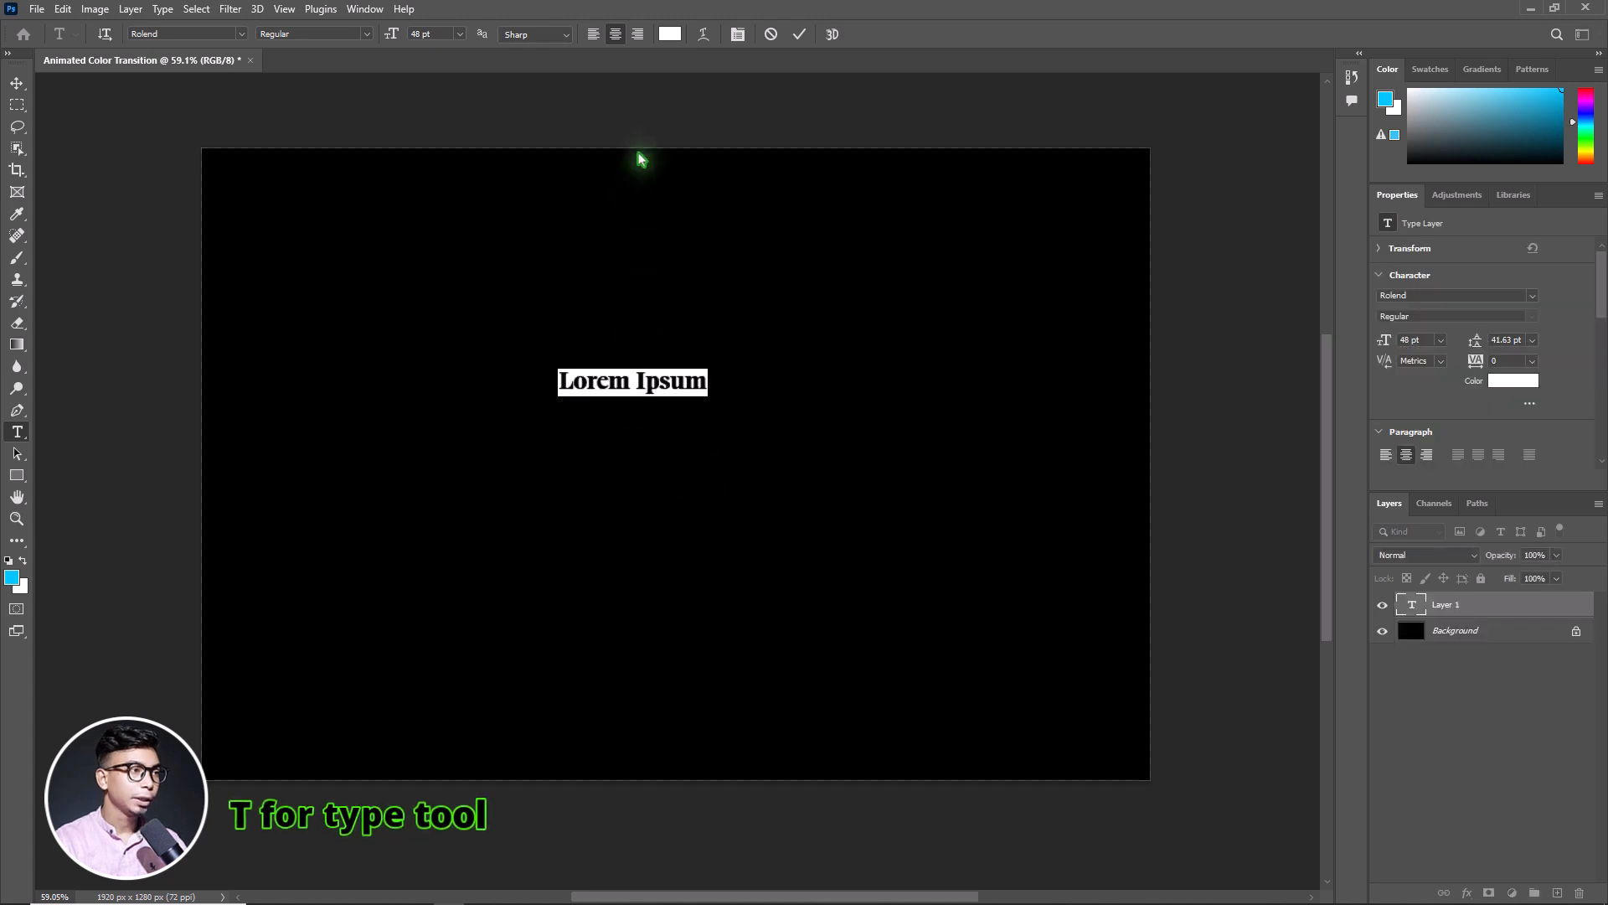
{"action": "left_click", "coordinate": [668, 34]}
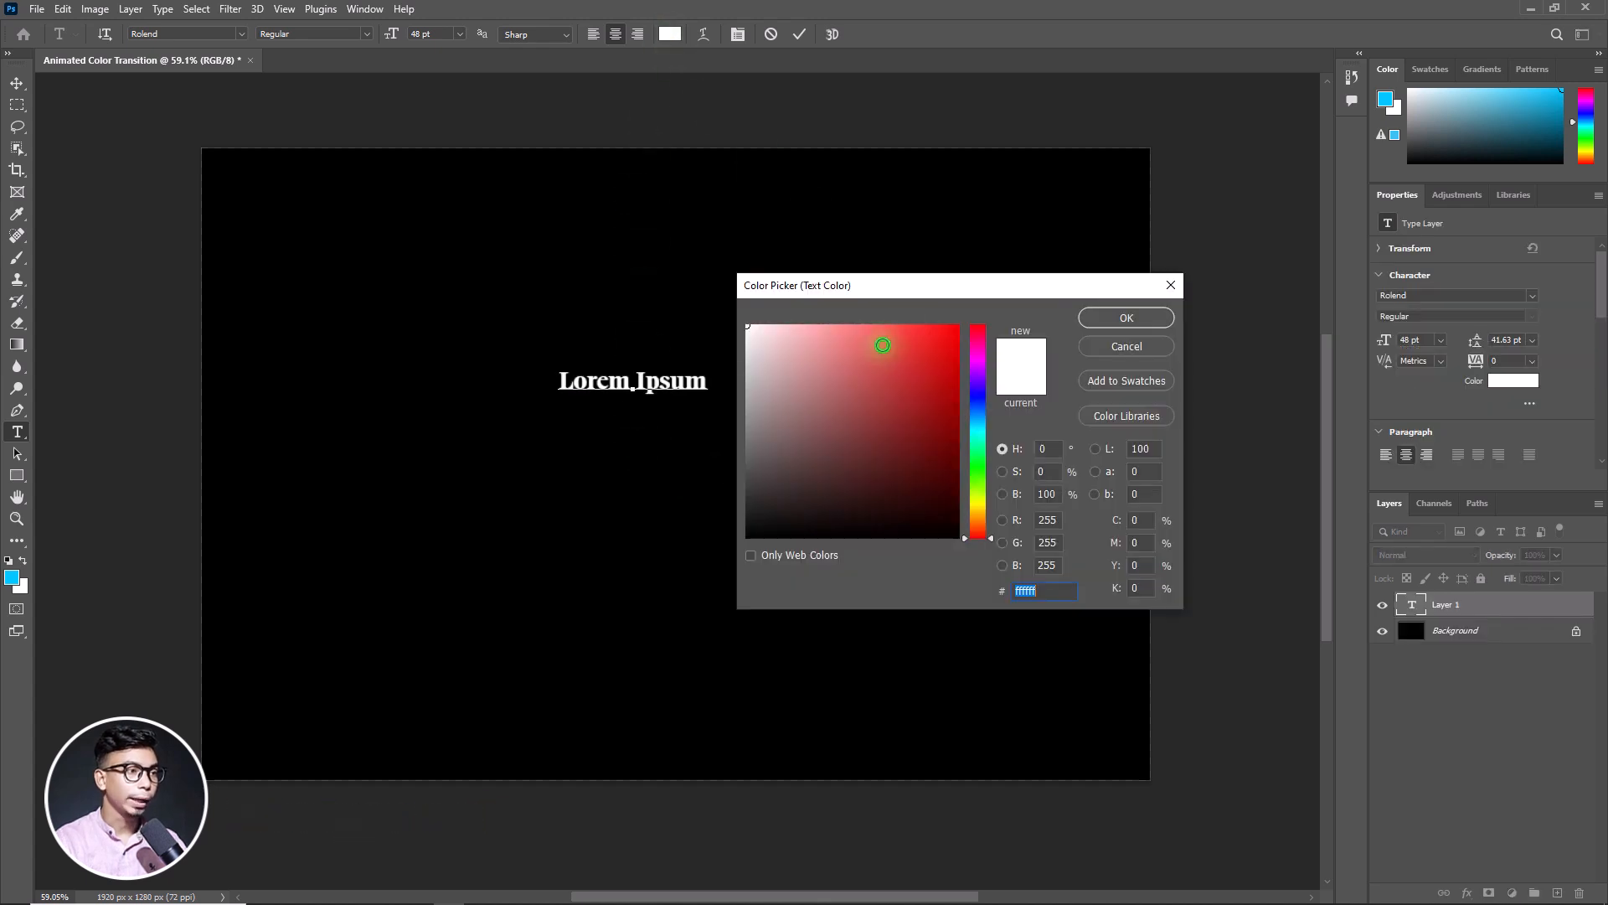
{"action": "left_click", "coordinate": [1127, 317]}
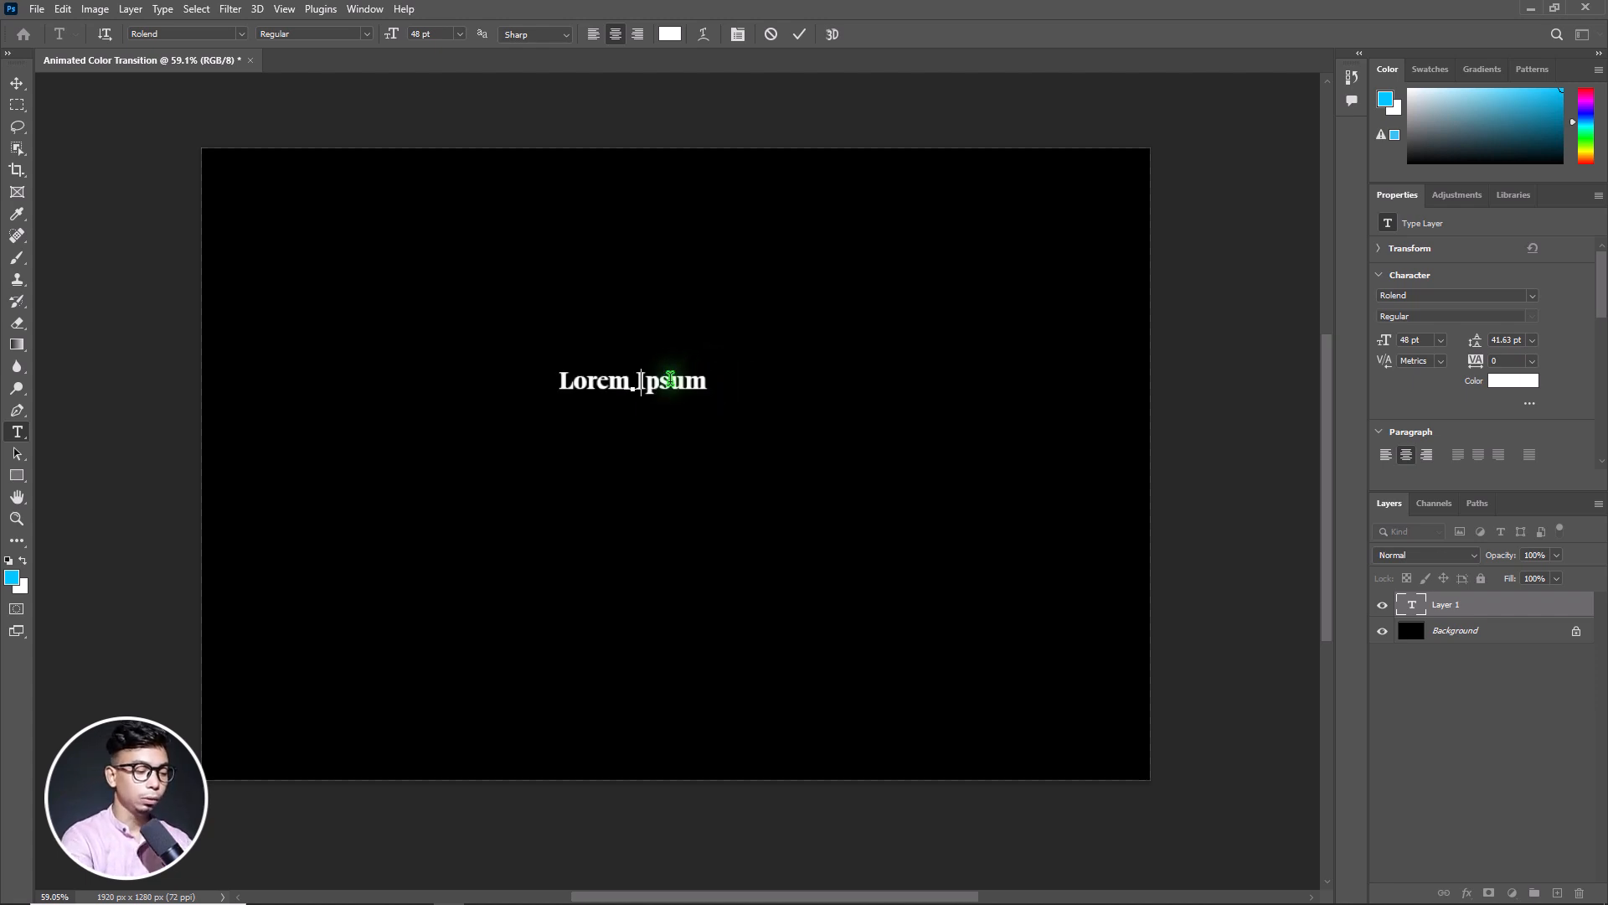
Enter the text "Bold", "Beautiful" and "& Beyond" on three lines and commit the text layer
{"action": "type", "text": "Bol"}
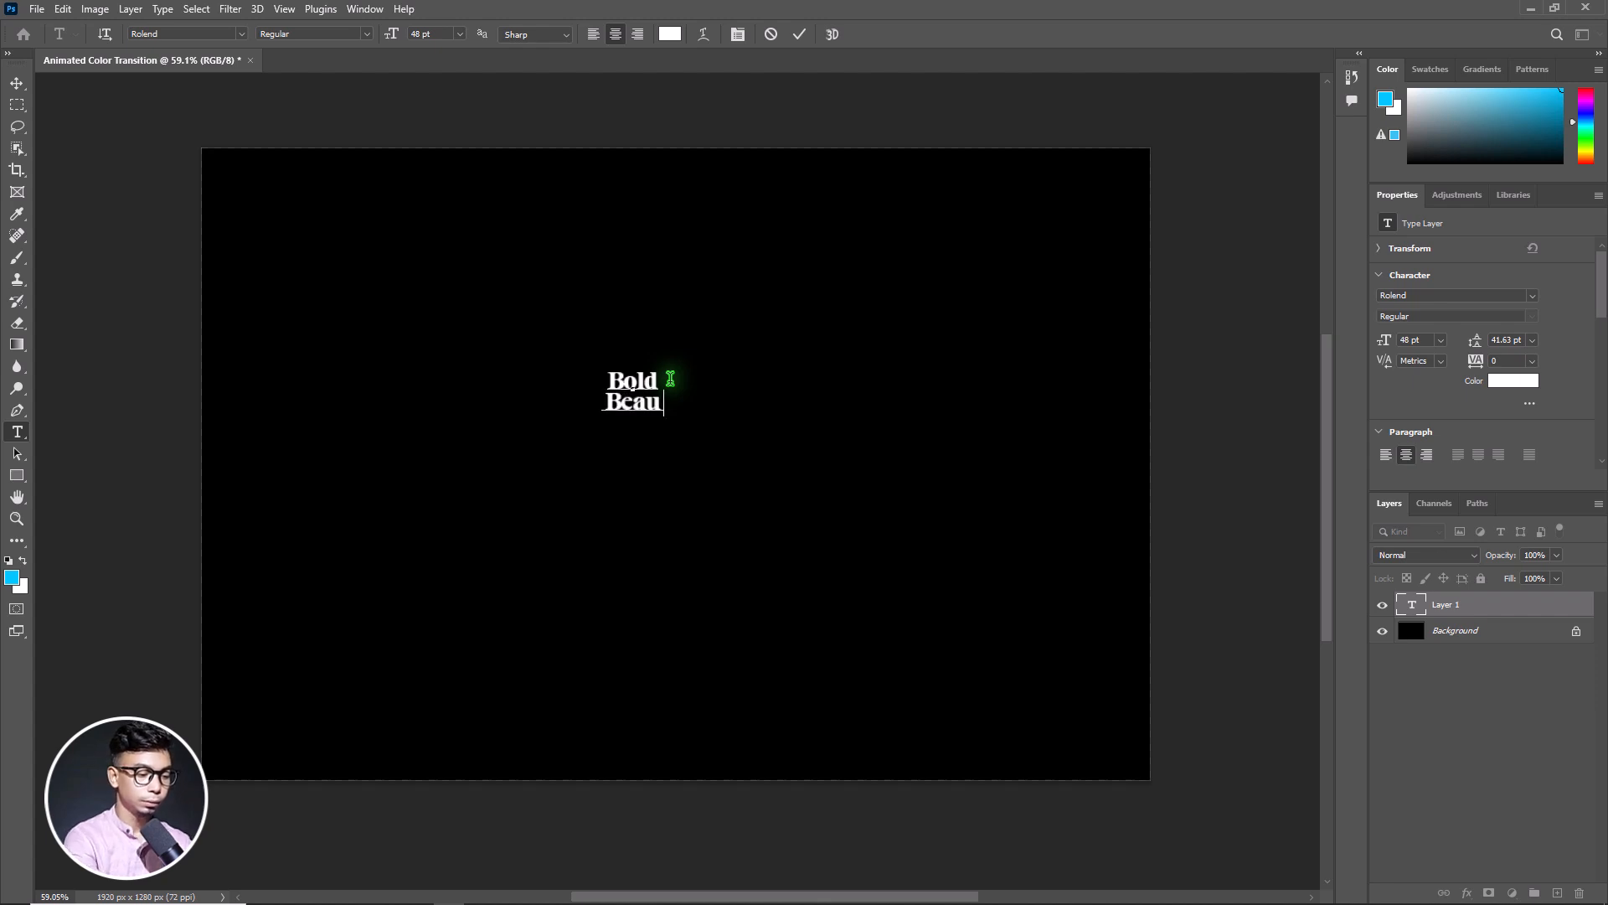
{"action": "type", "text": "d"}
{"action": "key", "text": "Return"}
{"action": "type", "text": "Beautiful & b"}
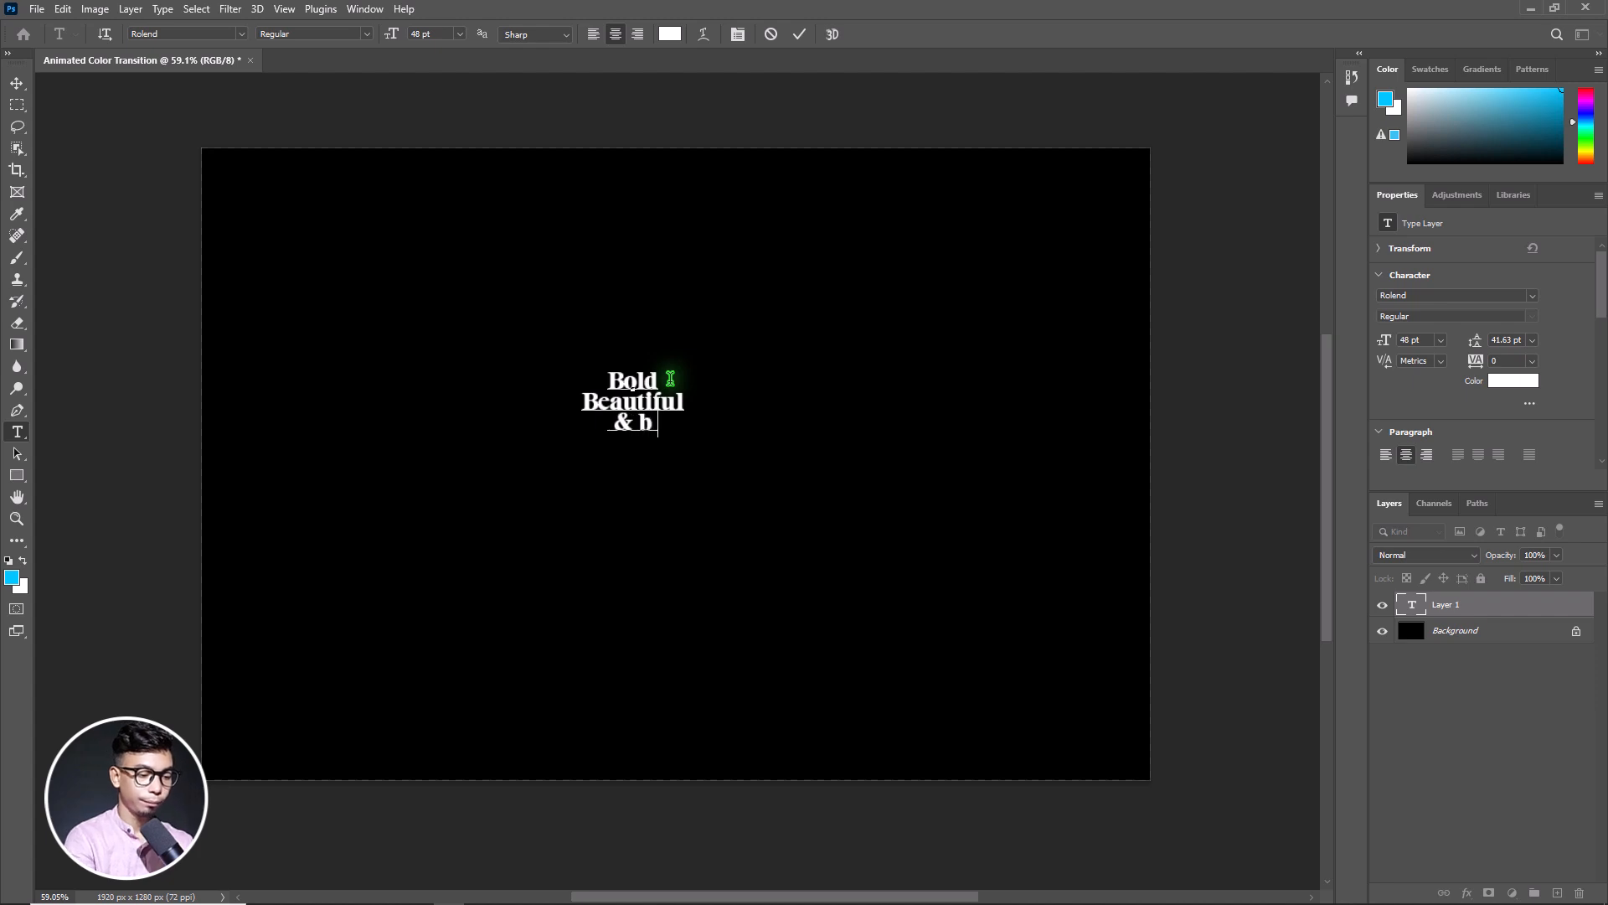
{"action": "type", "text": "eyon"}
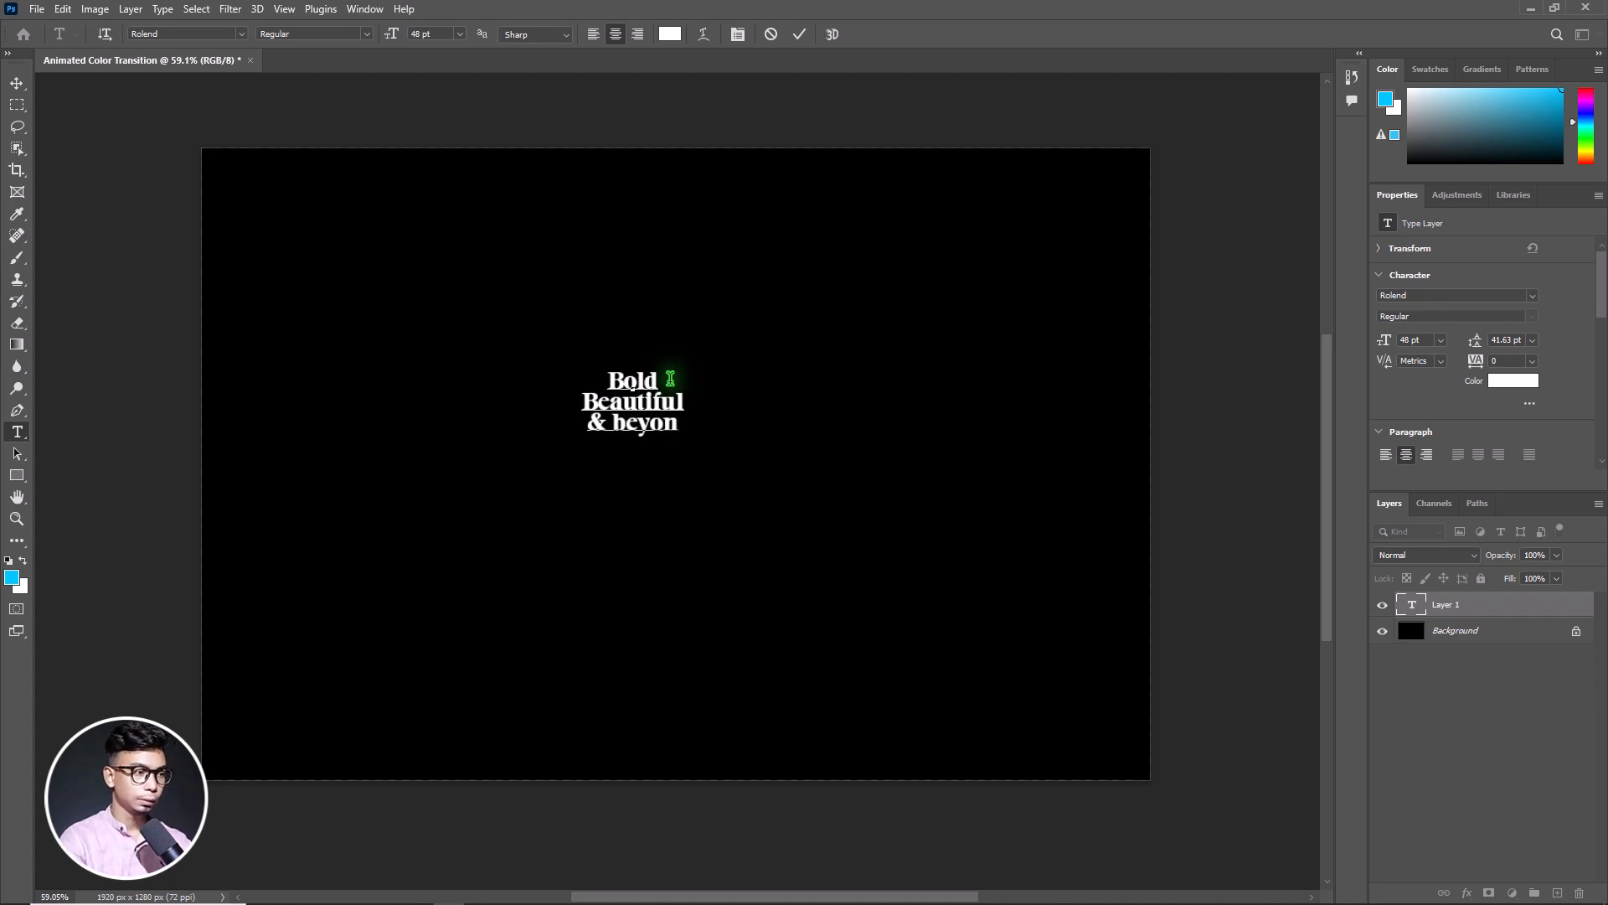
{"action": "type", "text": "d"}
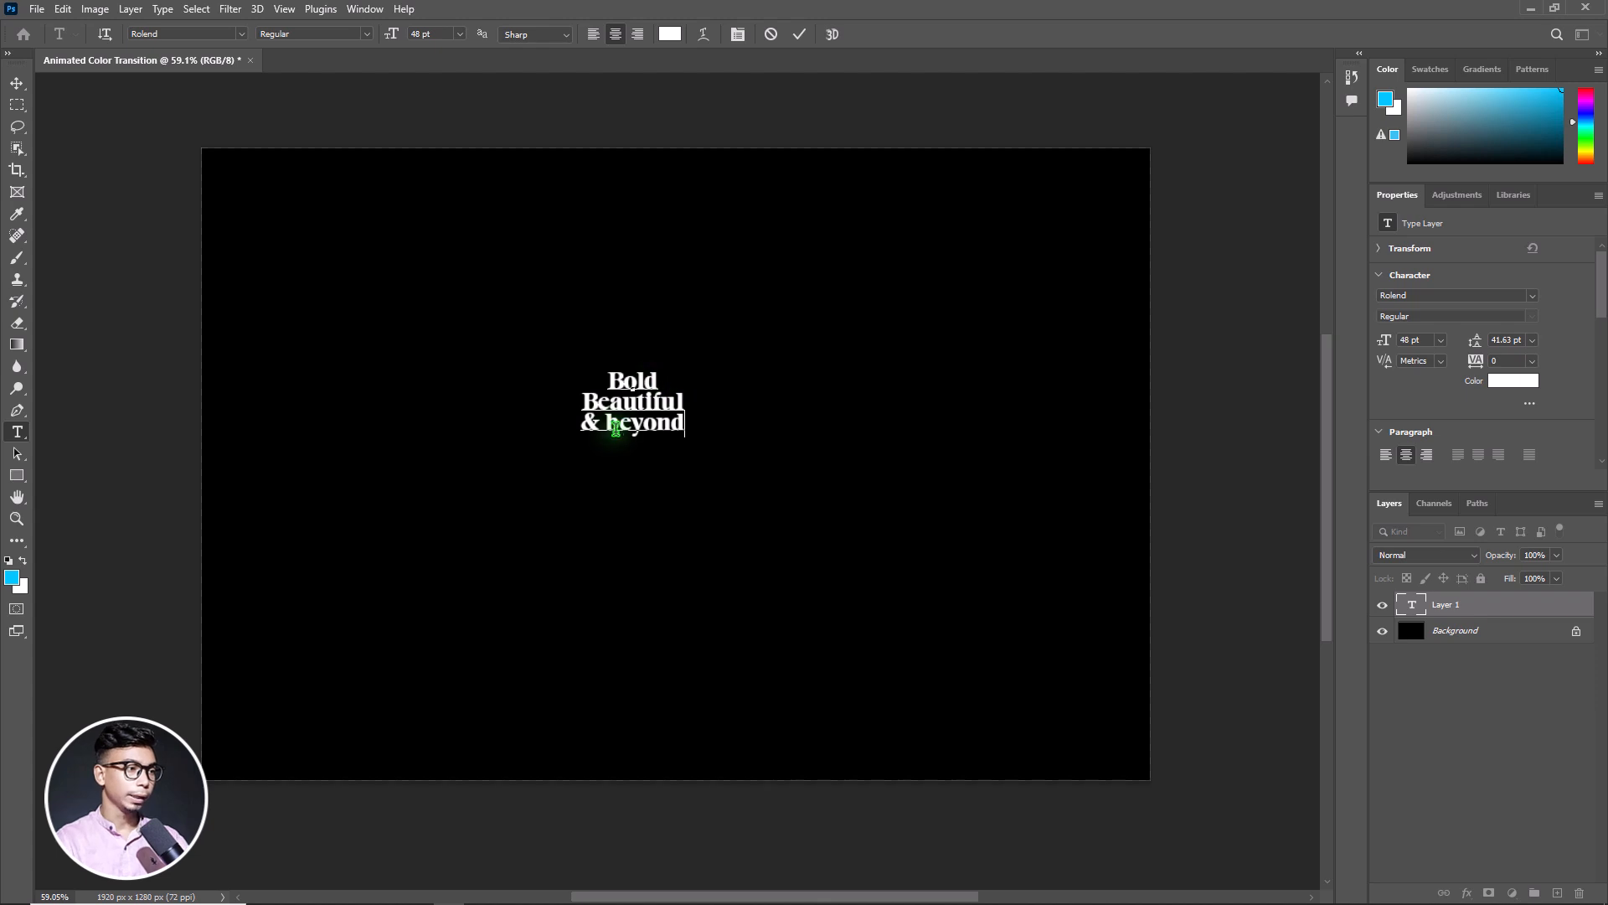
{"action": "left_click", "coordinate": [617, 427]}
{"action": "key", "text": "BackSpace"}
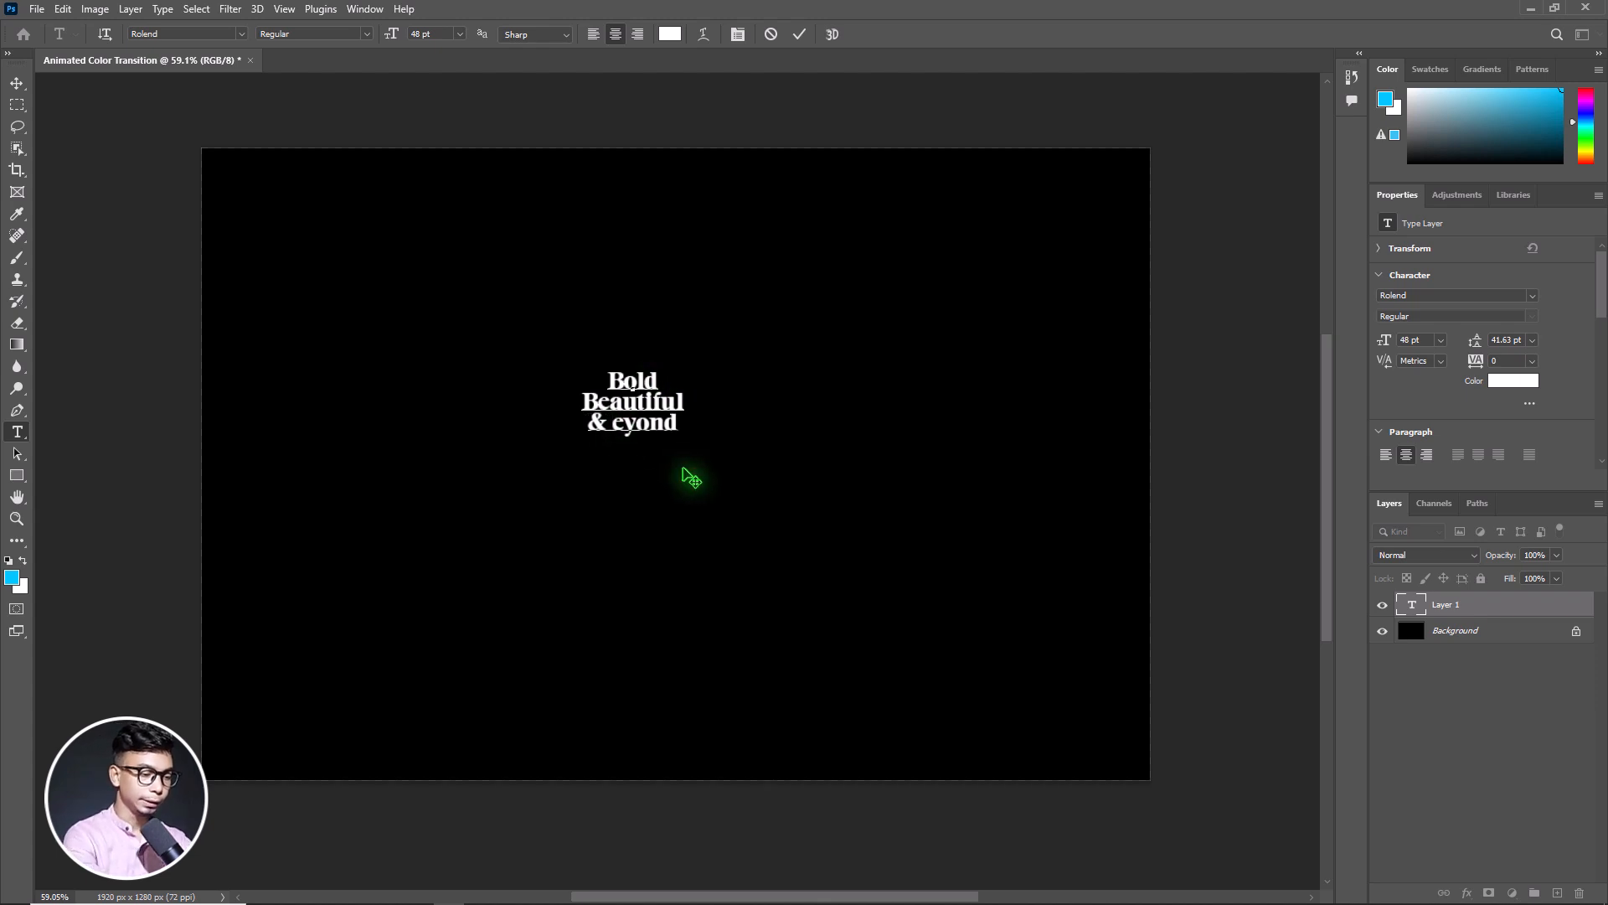
{"action": "type", "text": "B"}
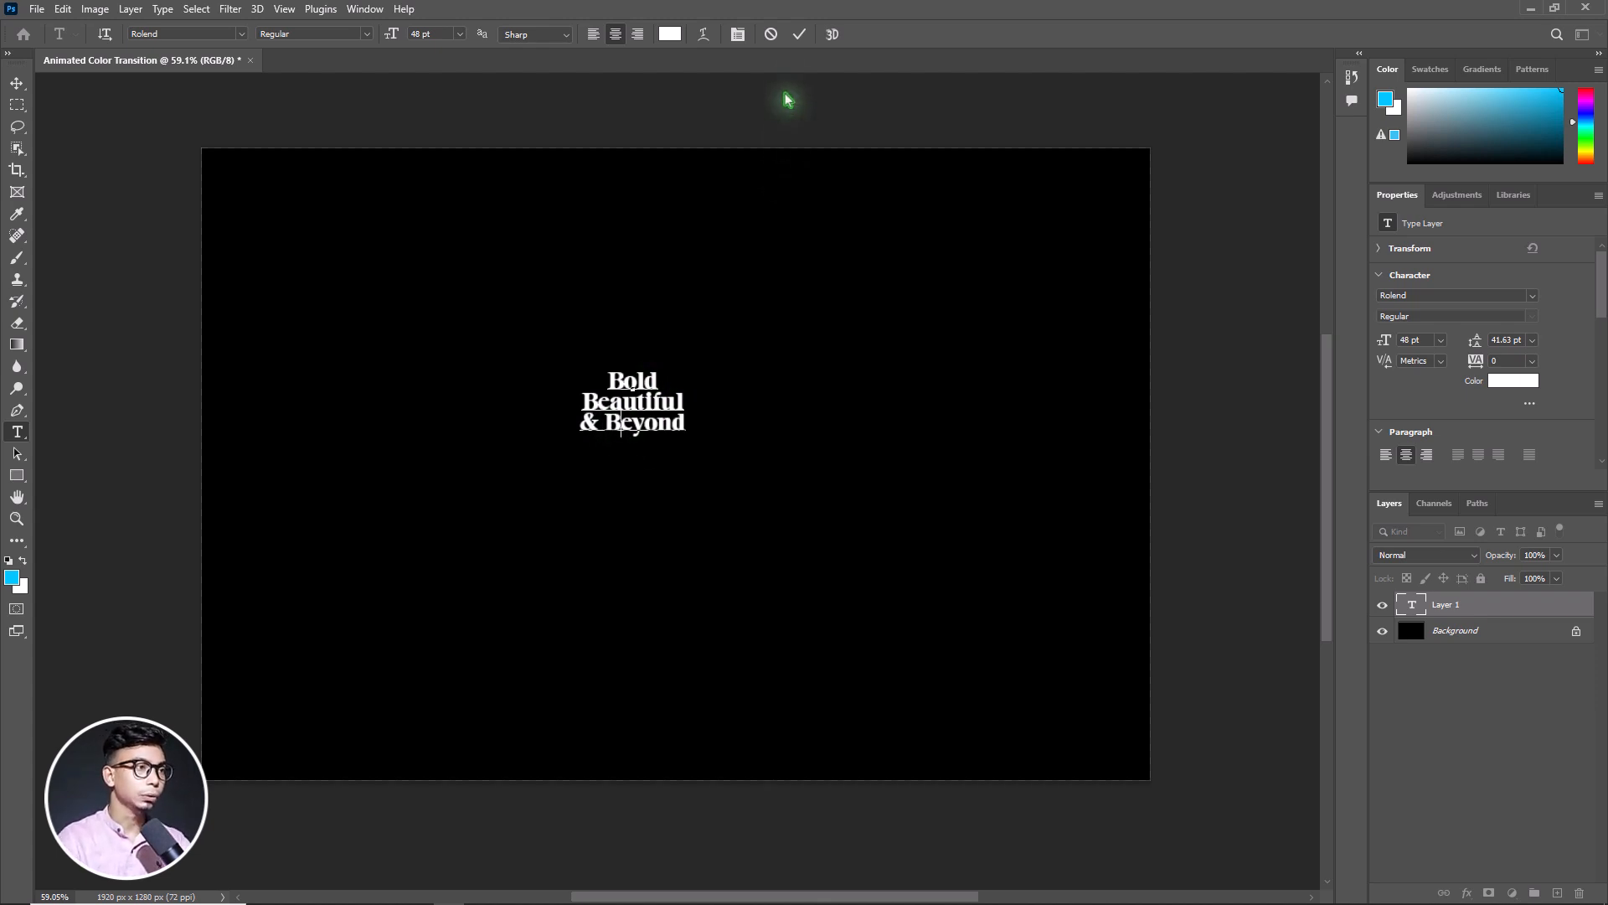
{"action": "left_click", "coordinate": [799, 33]}
Scale the text layer proportionally to about 704% and centre it on the canvas
{"action": "key", "text": "v"}
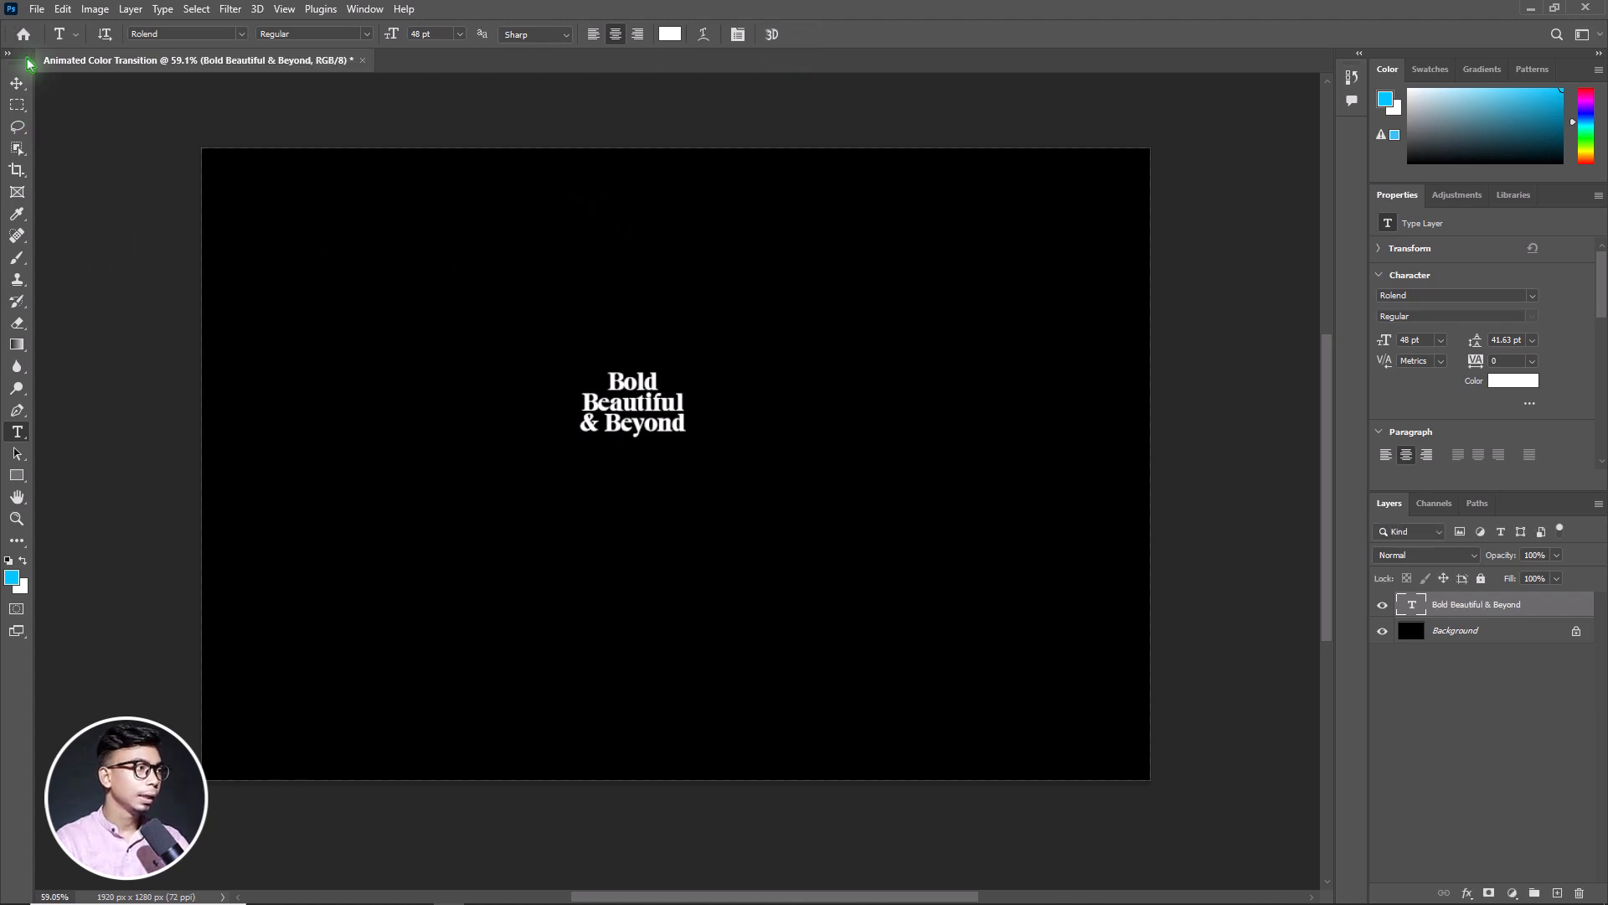
{"action": "key", "text": "ctrl+t"}
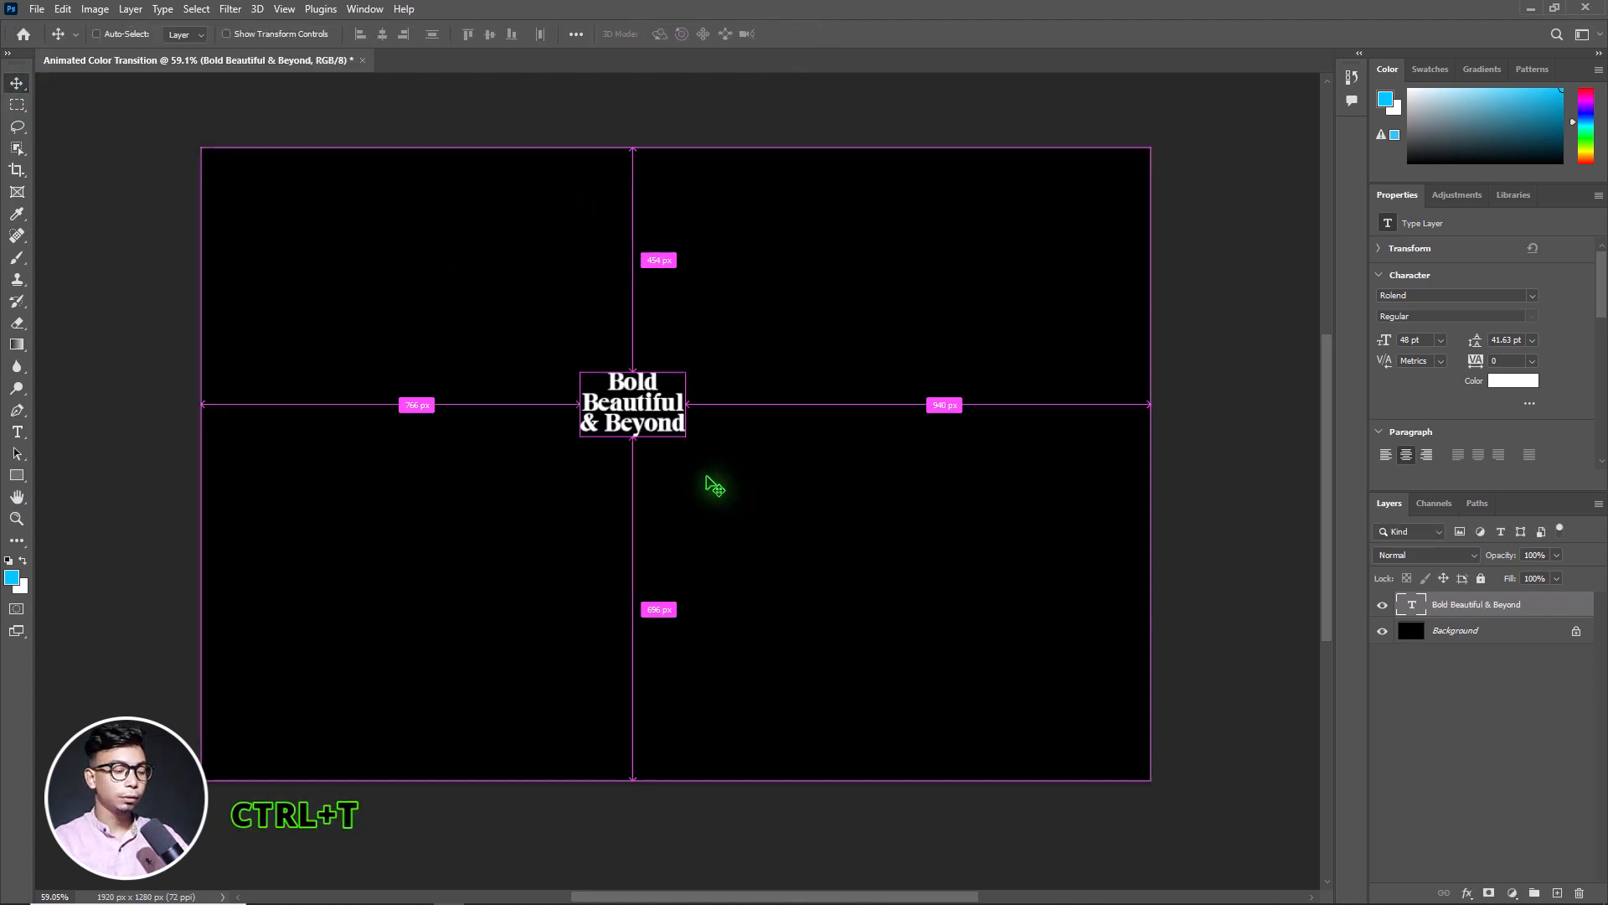
{"action": "key", "text": "ctrl+t"}
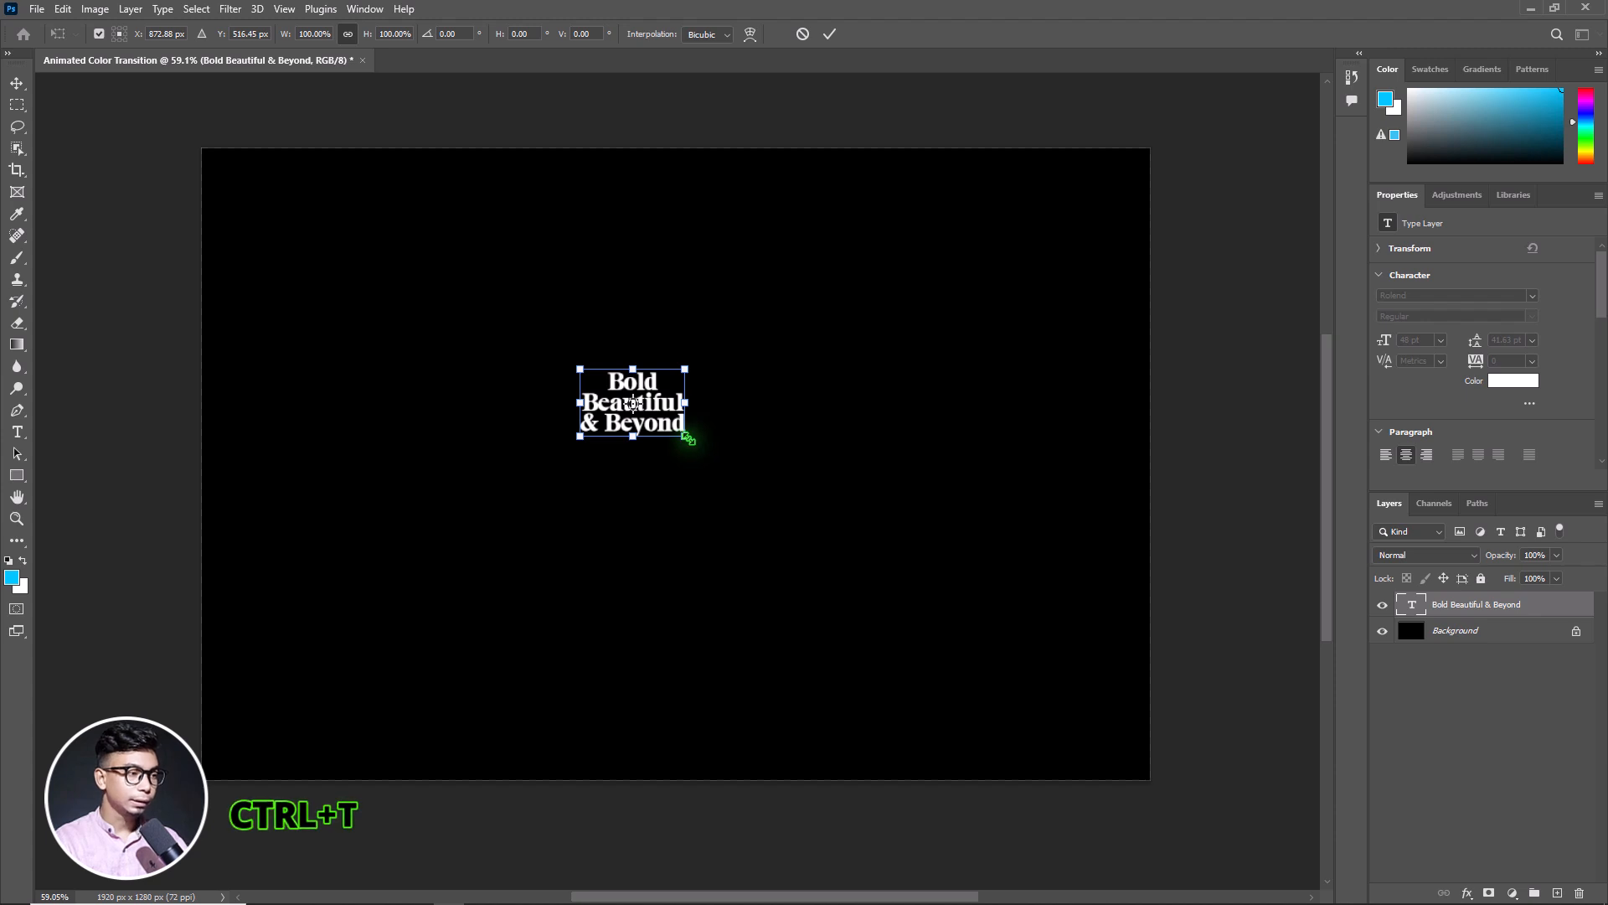
{"action": "left_click_drag", "start_coordinate": [686, 436], "coordinate": [1031, 639]}
{"action": "left_click_drag", "start_coordinate": [879, 458], "coordinate": [901, 499]}
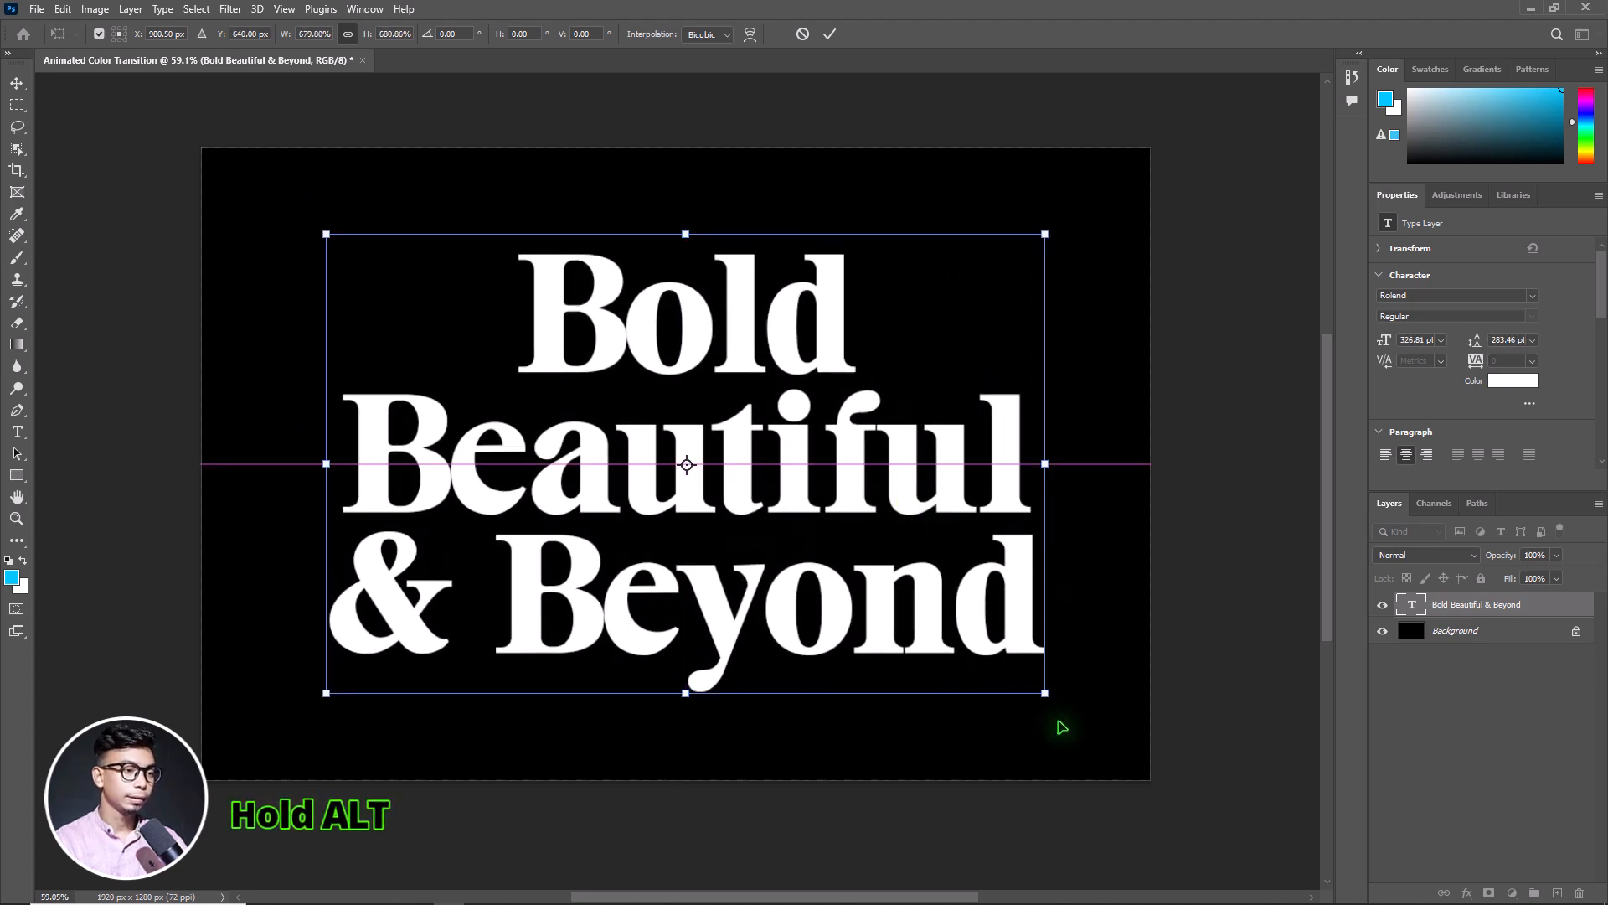
{"action": "mouse_move", "coordinate": [1048, 692]}
{"action": "left_mouse_down"}
{"action": "mouse_move", "coordinate": [1055, 703]}
{"action": "mouse_move", "coordinate": [1048, 691]}
{"action": "left_mouse_up"}
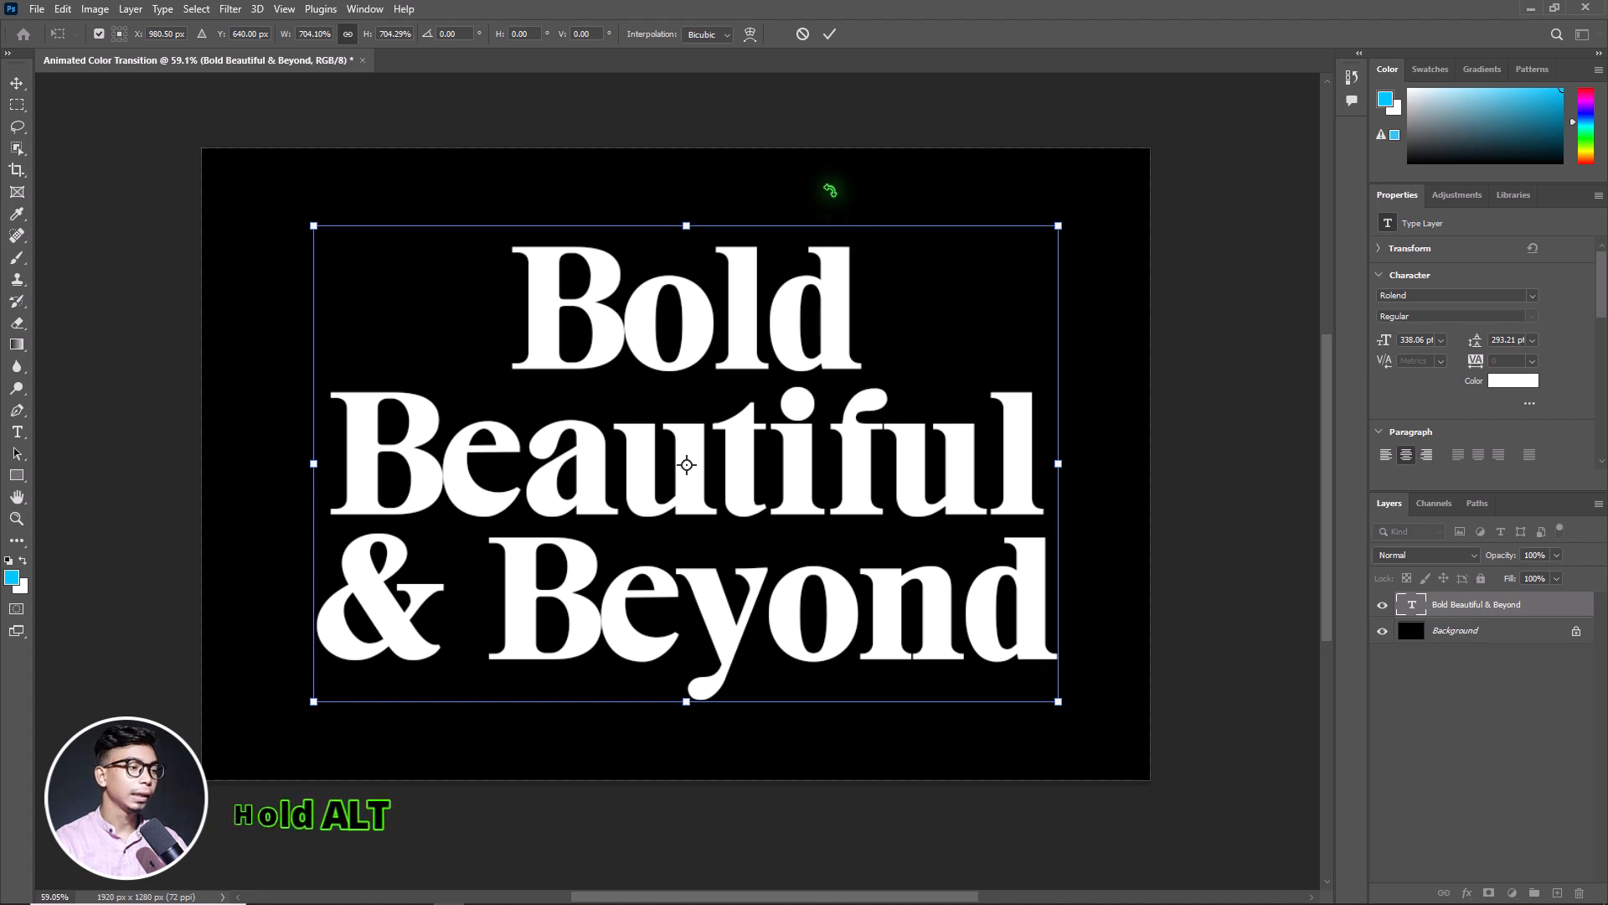
{"action": "left_click", "coordinate": [829, 34]}
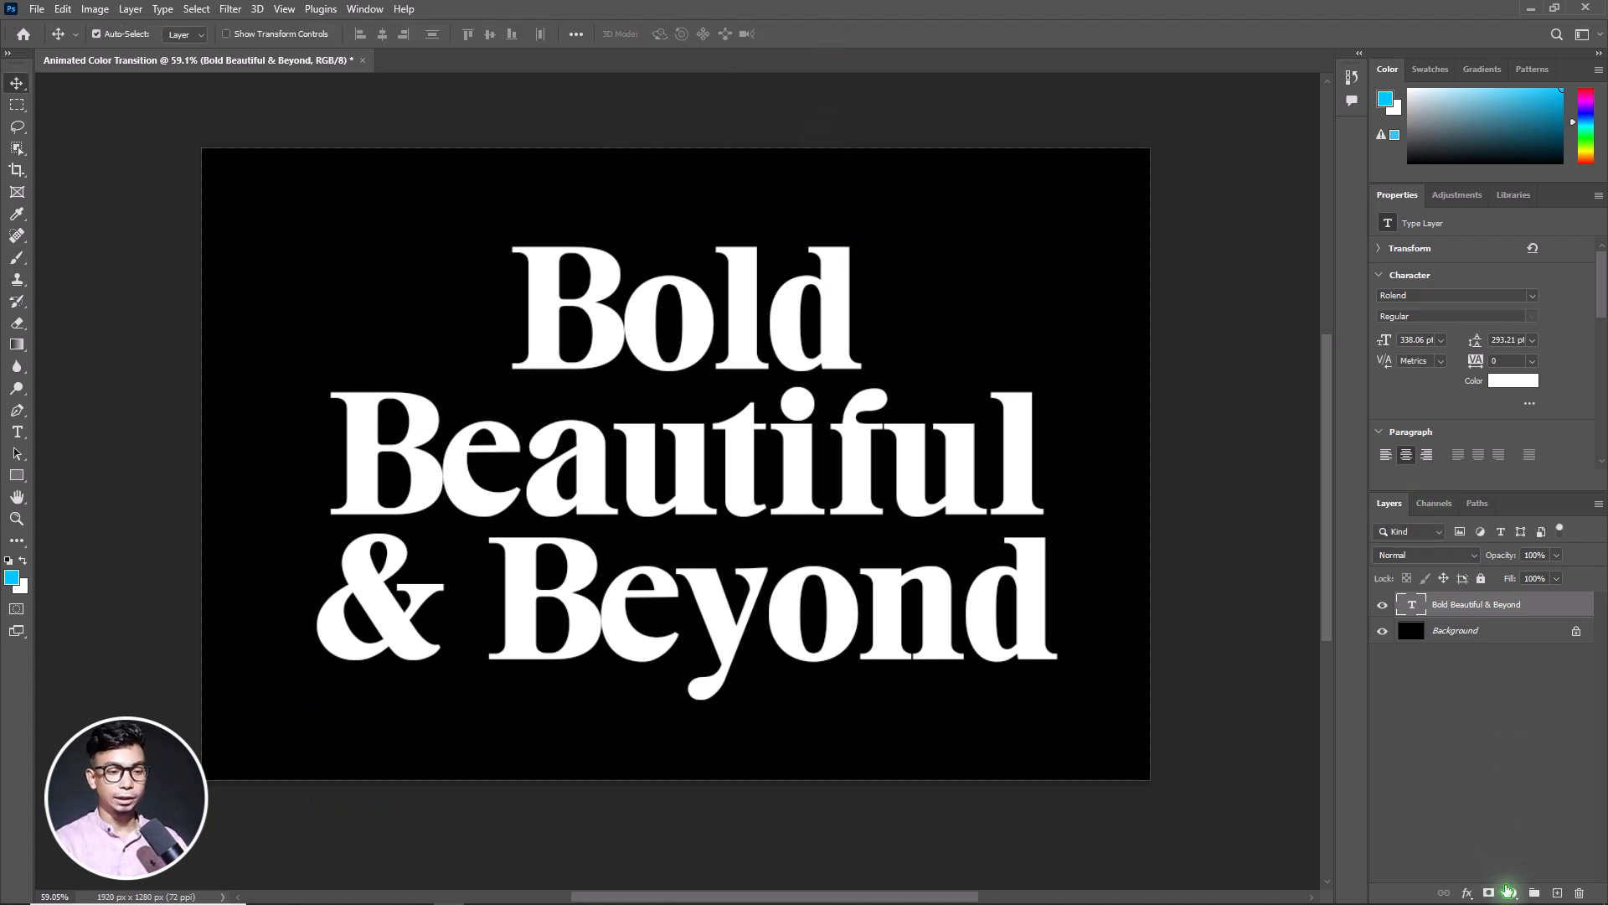
Add a Solid Color fill layer above the text in blue 001eff
{"action": "left_click", "coordinate": [1512, 893]}
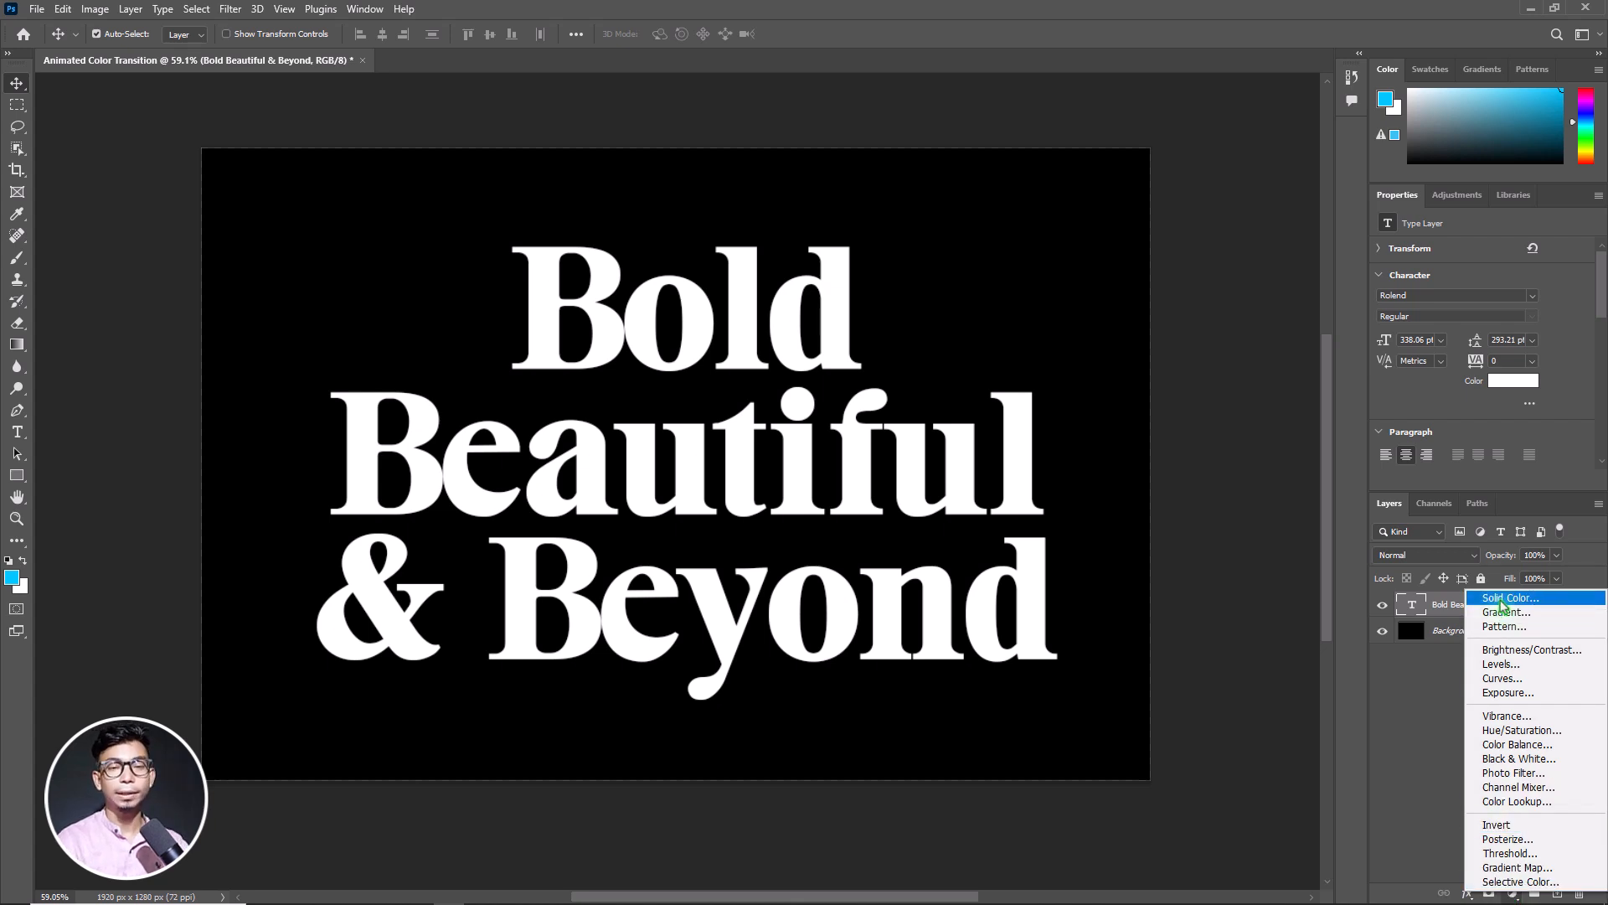
{"action": "left_click", "coordinate": [1508, 597]}
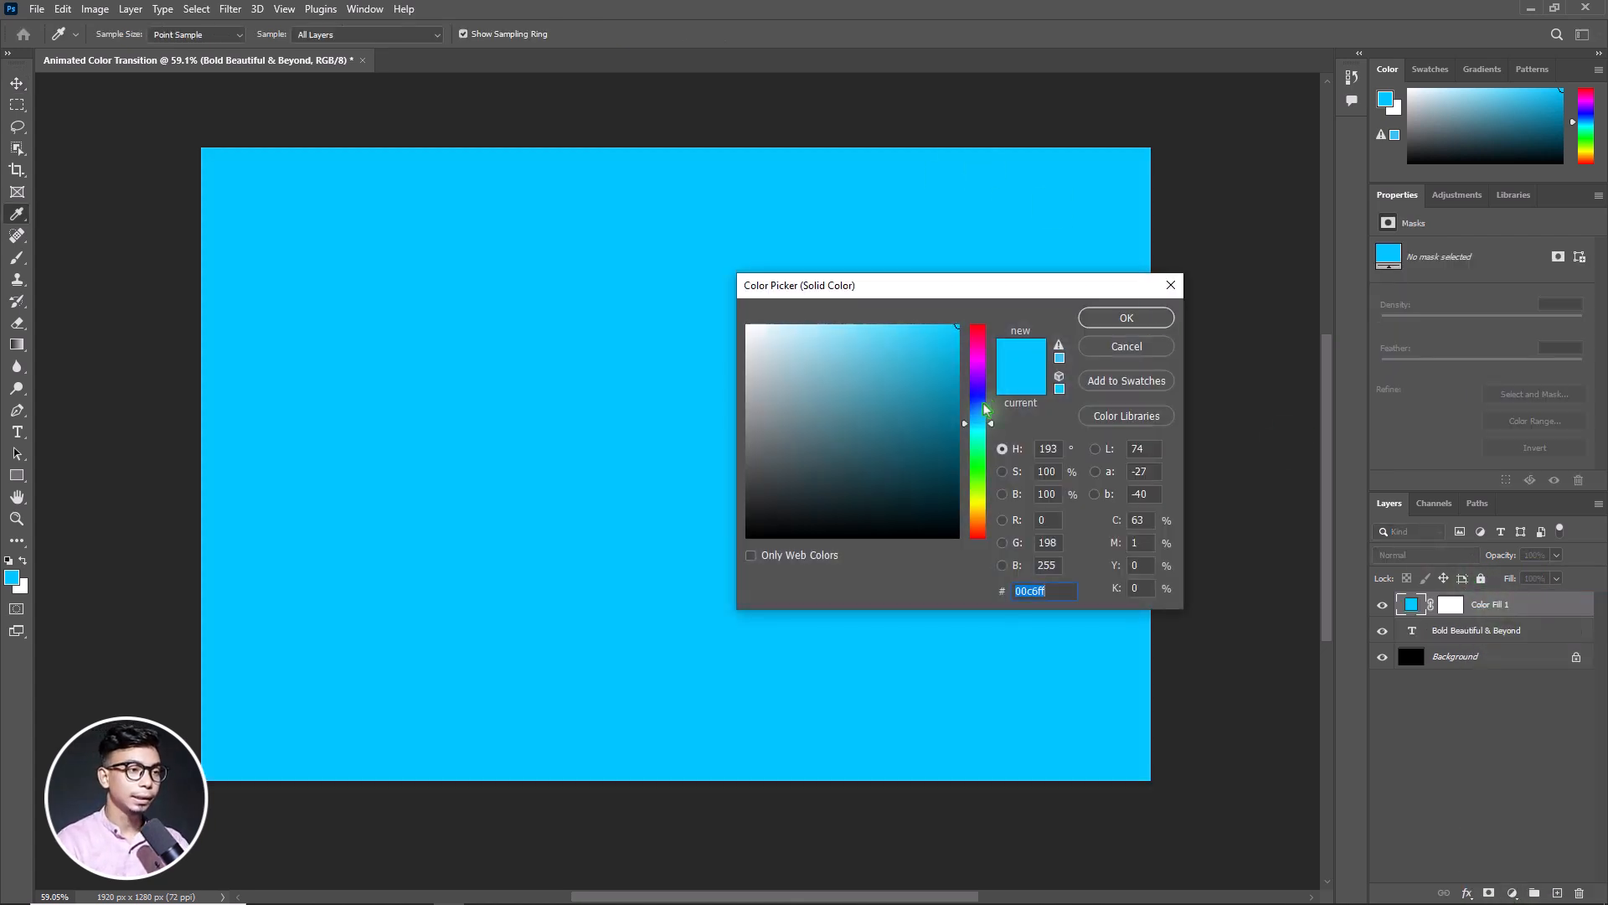
{"action": "left_click", "coordinate": [981, 412]}
{"action": "left_click", "coordinate": [985, 400]}
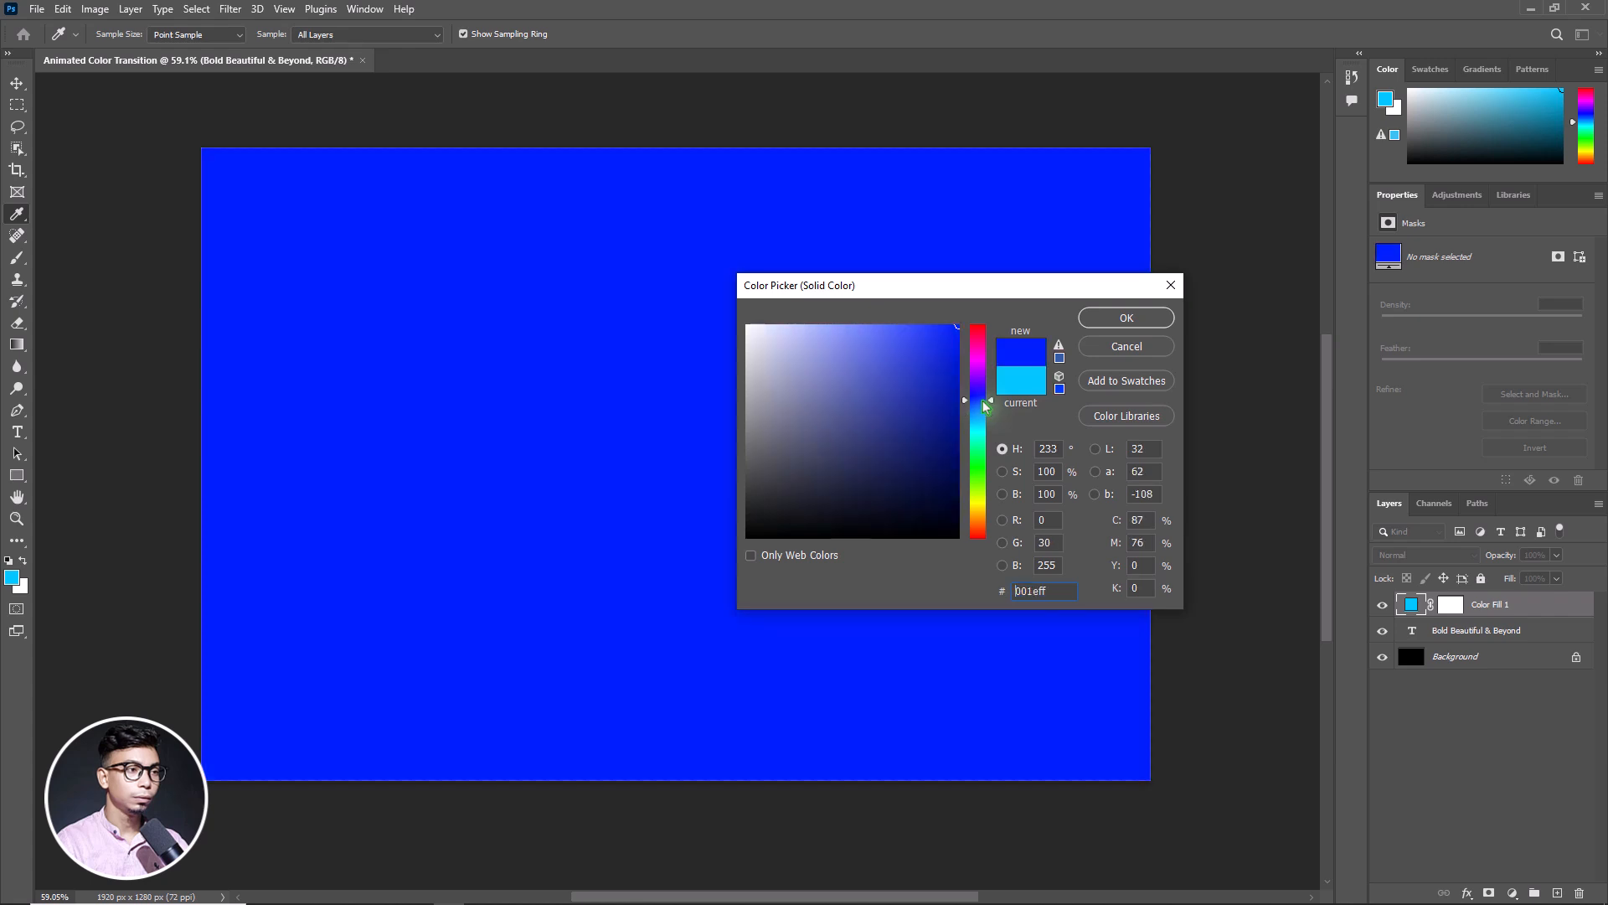
{"action": "left_click", "coordinate": [1127, 319]}
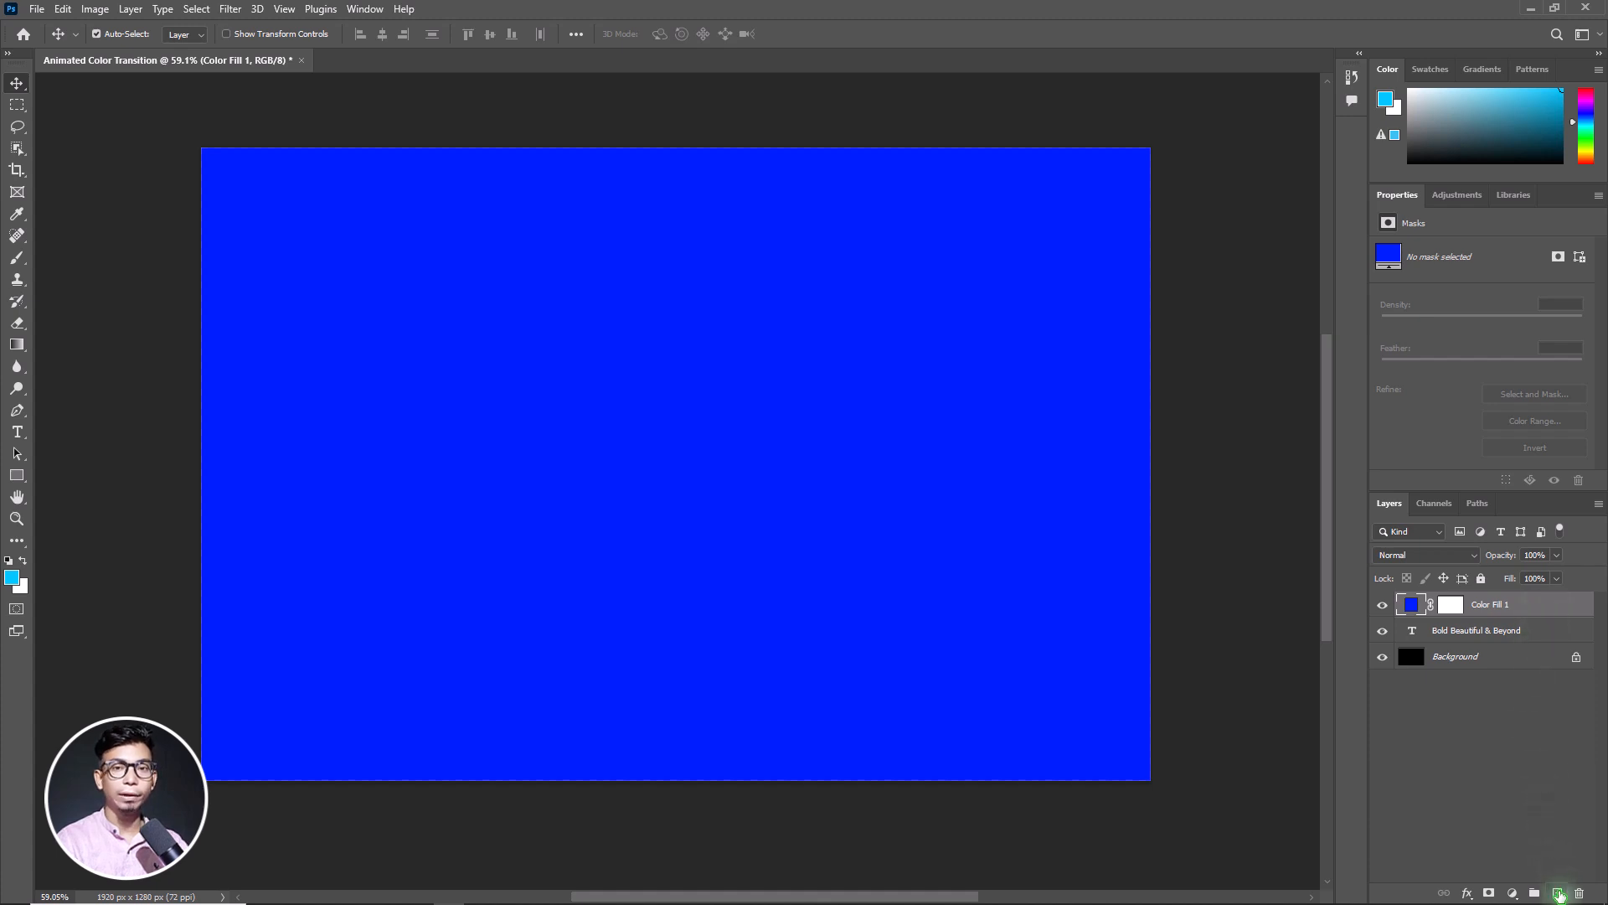
Create a new empty layer above the colour fill and set the foreground colour to magenta f000ff
{"action": "left_click", "coordinate": [1558, 894]}
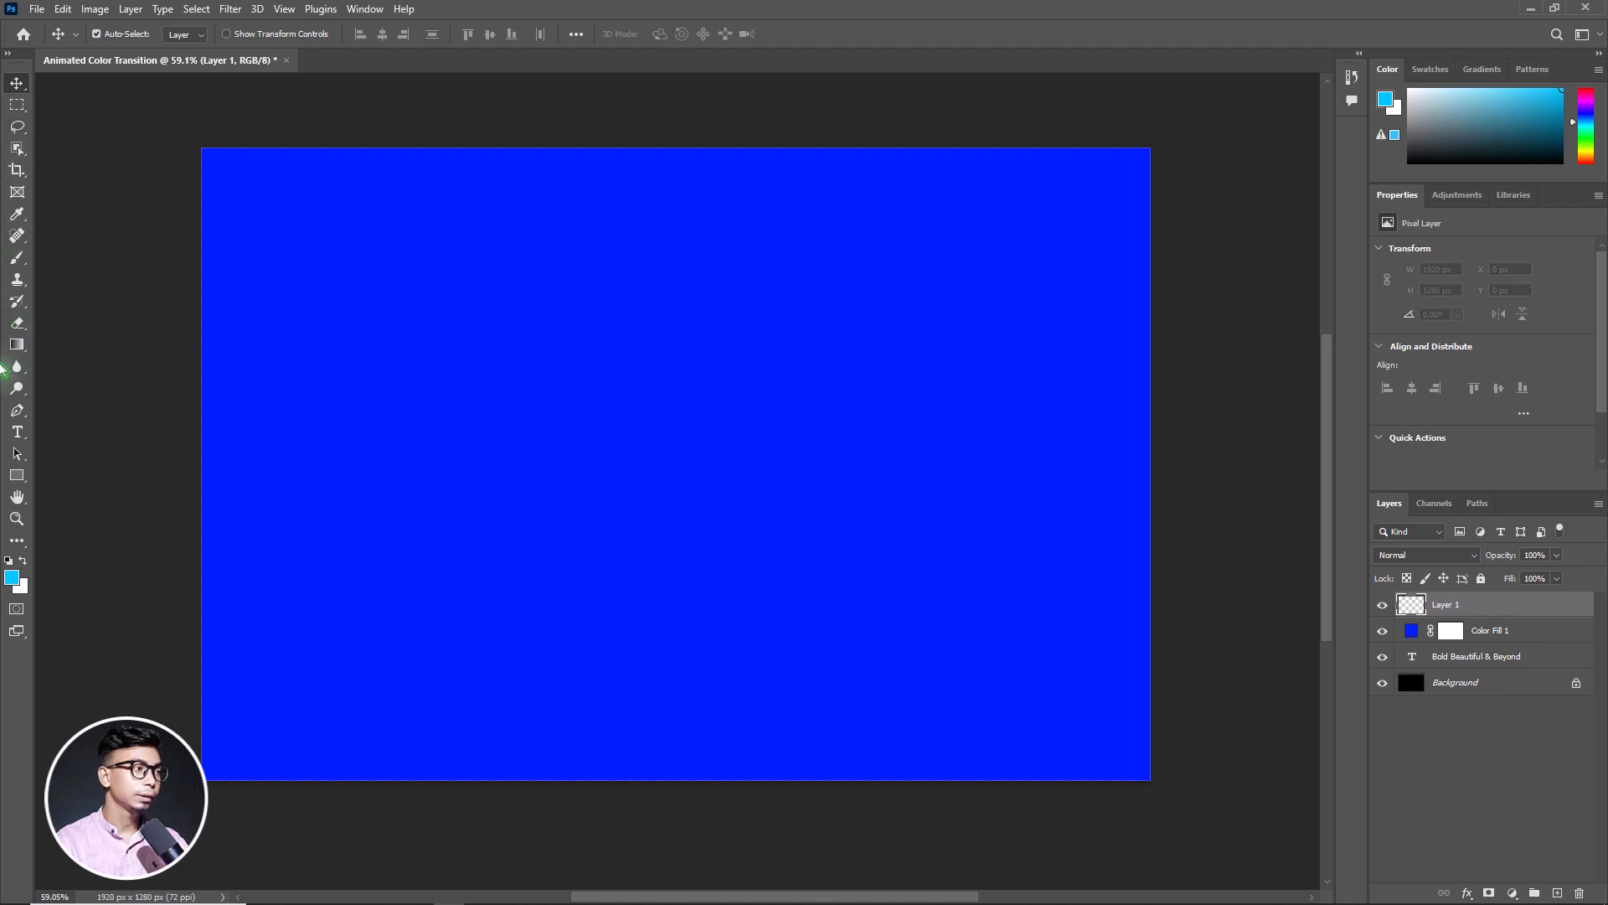
{"action": "left_click", "coordinate": [11, 580]}
{"action": "left_click", "coordinate": [977, 364]}
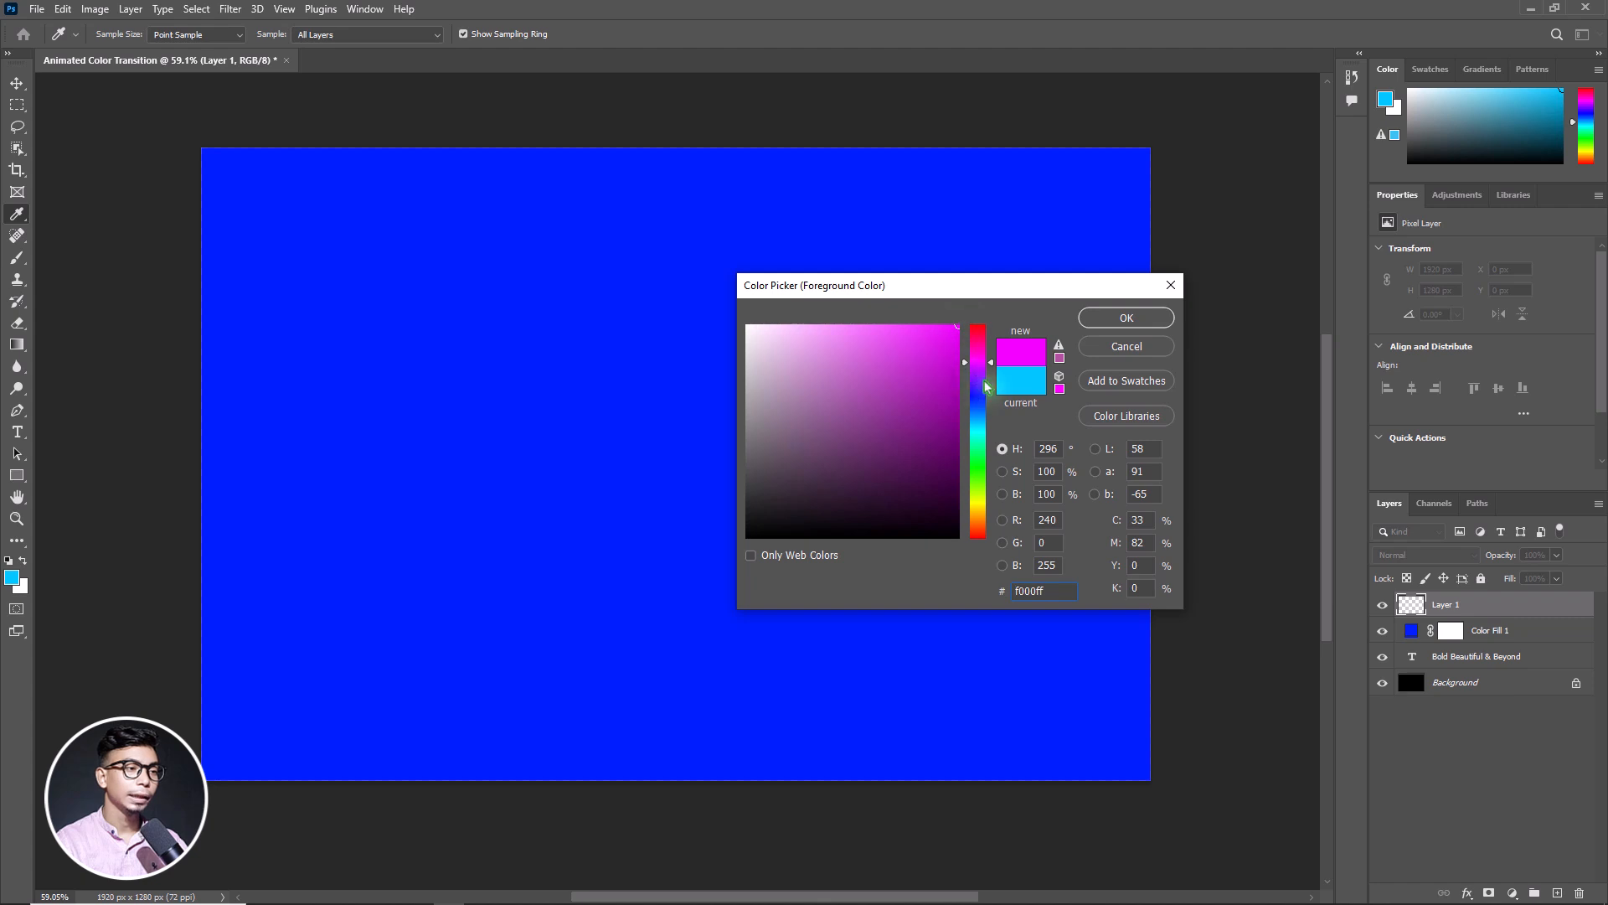
{"action": "left_click", "coordinate": [1125, 318]}
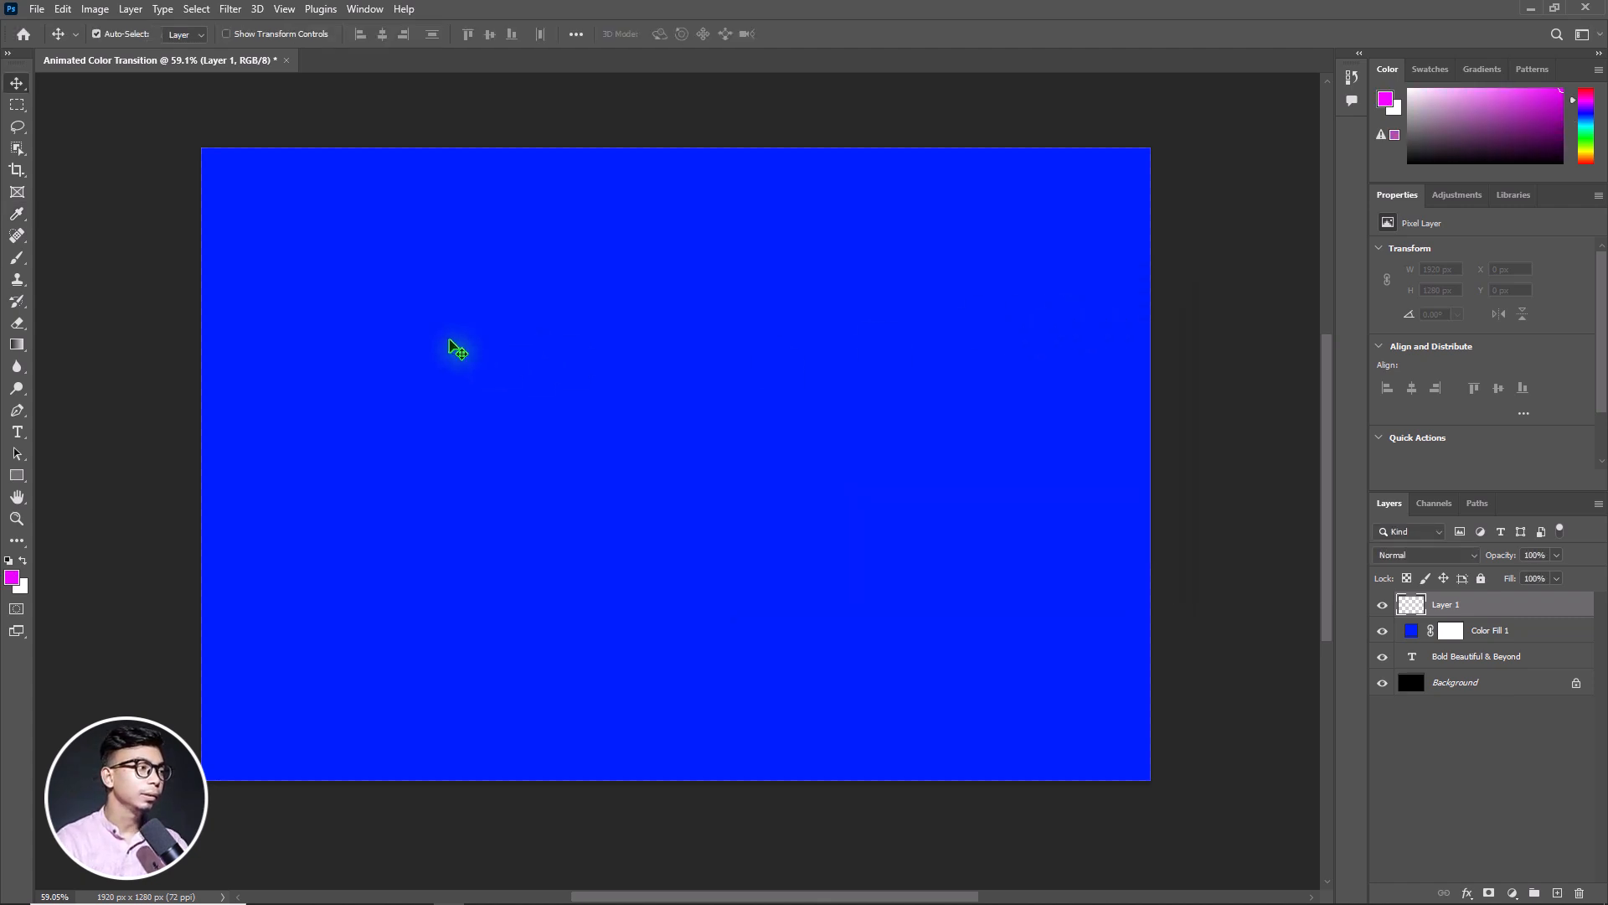
Paint a magenta dab in the canvas's upper-left area with a 1400 px Soft Round brush at 0% hardness
{"action": "left_click", "coordinate": [17, 262]}
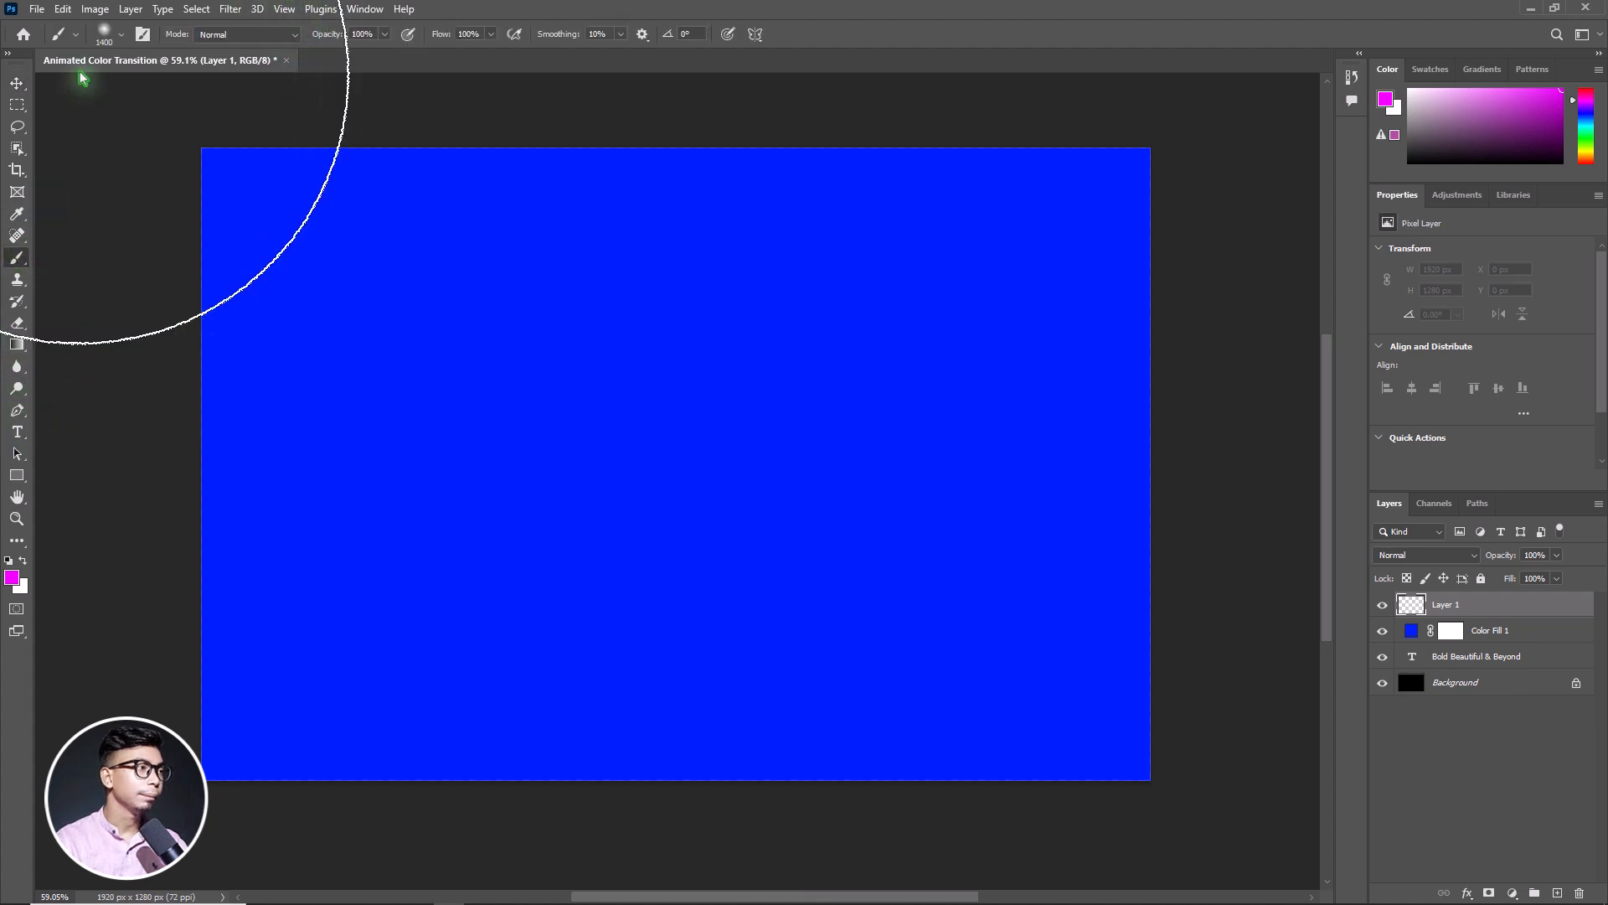
{"action": "left_click", "coordinate": [122, 38]}
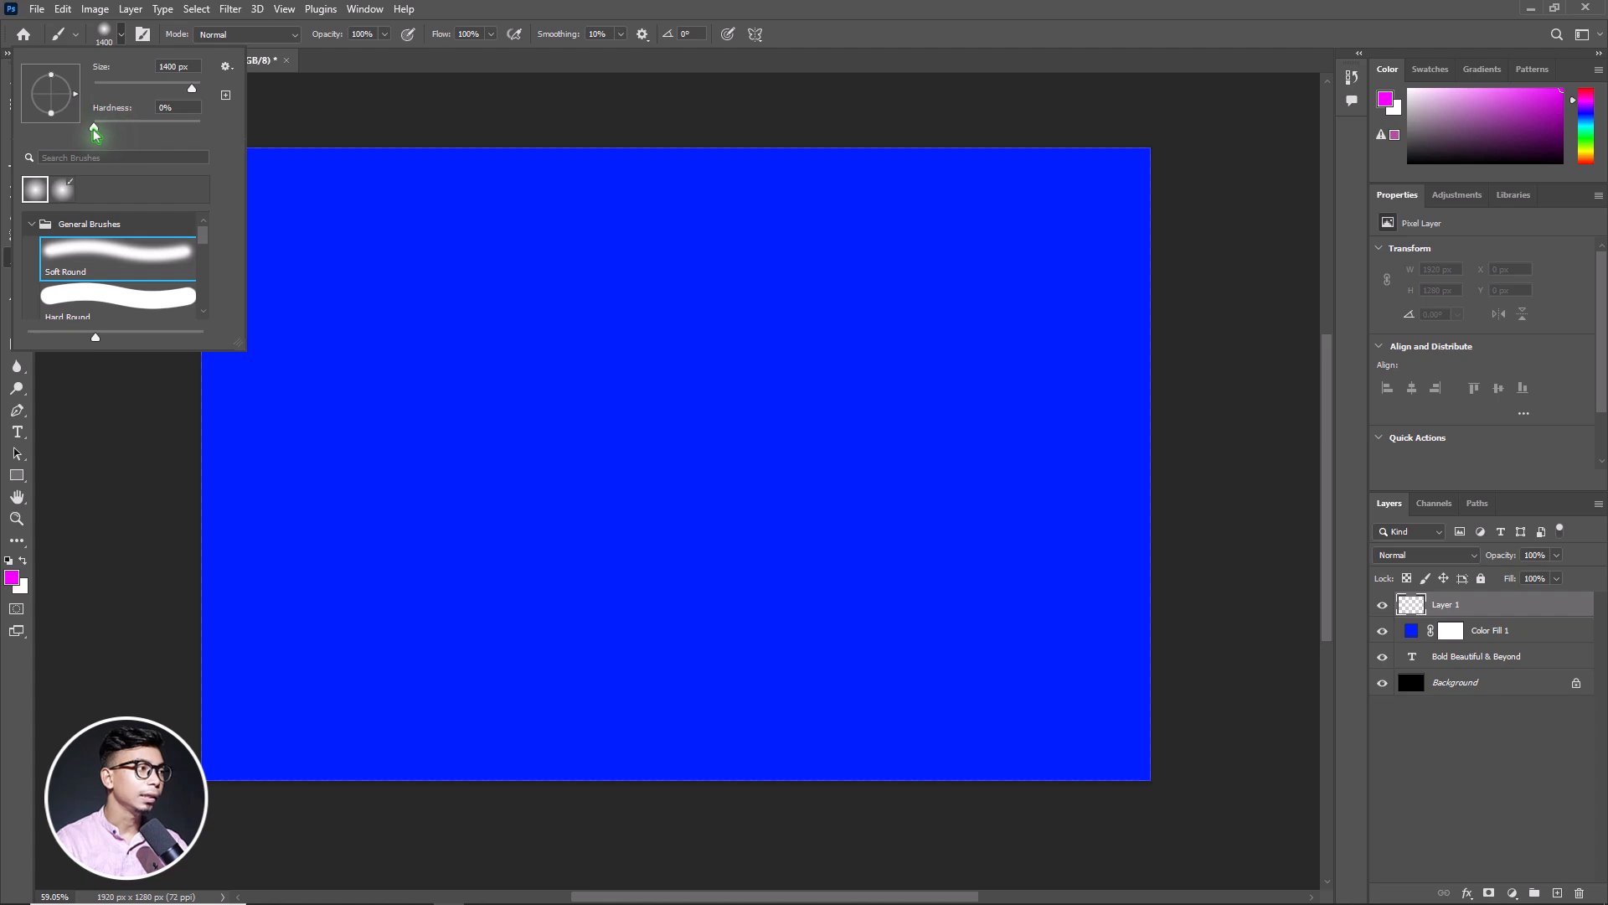
{"action": "left_click", "coordinate": [159, 110]}
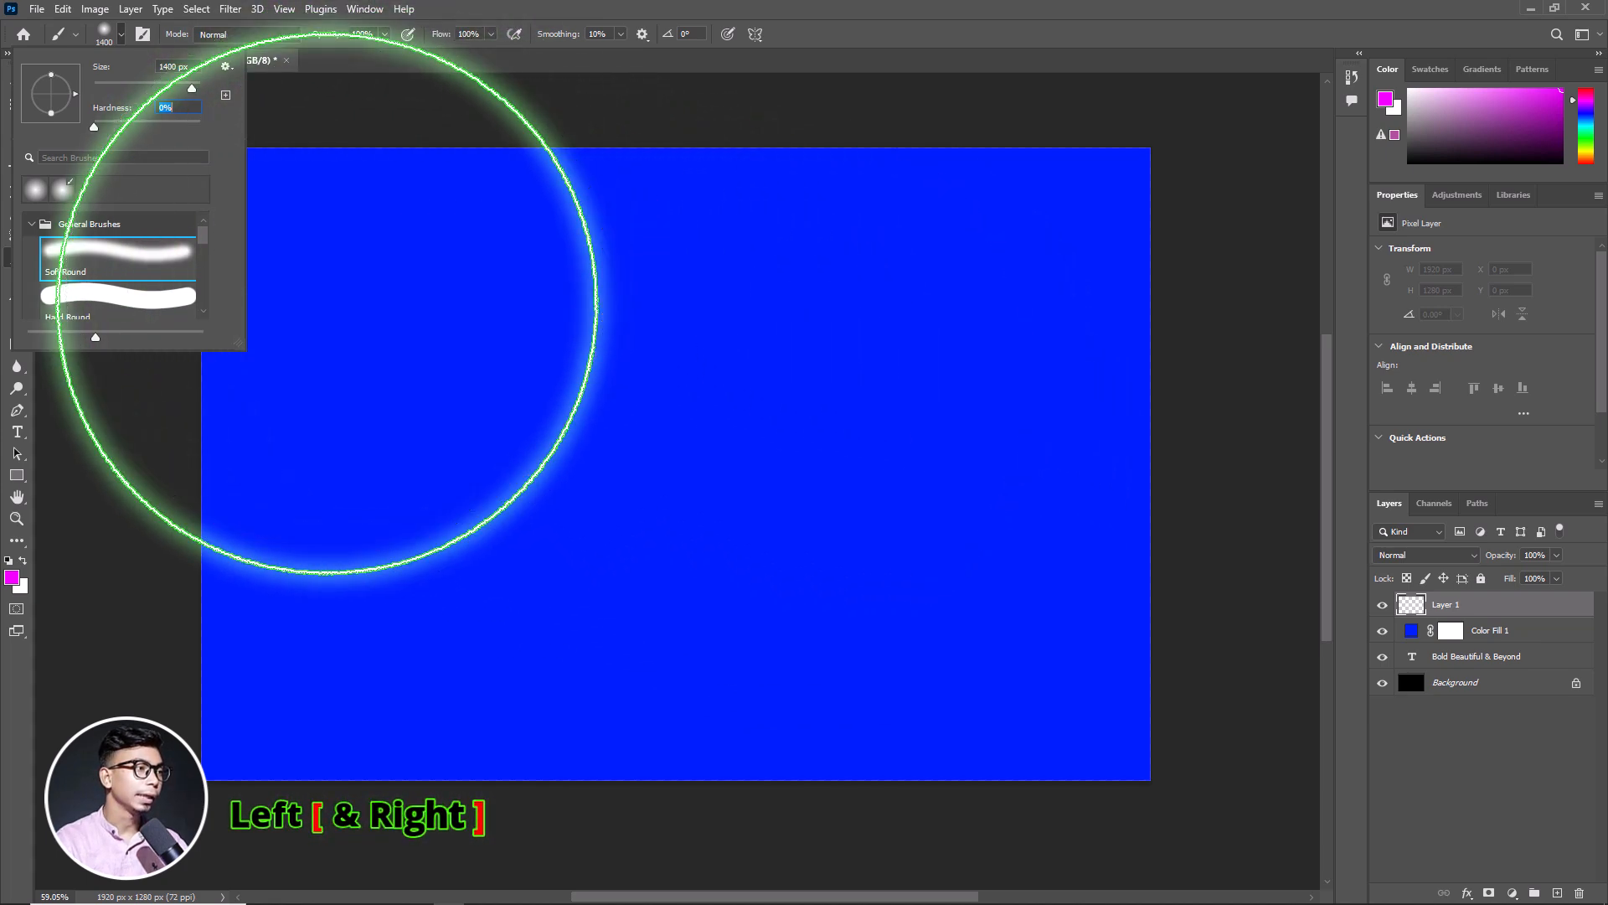
{"action": "left_click_drag", "start_coordinate": [323, 287], "coordinate": [316, 287]}
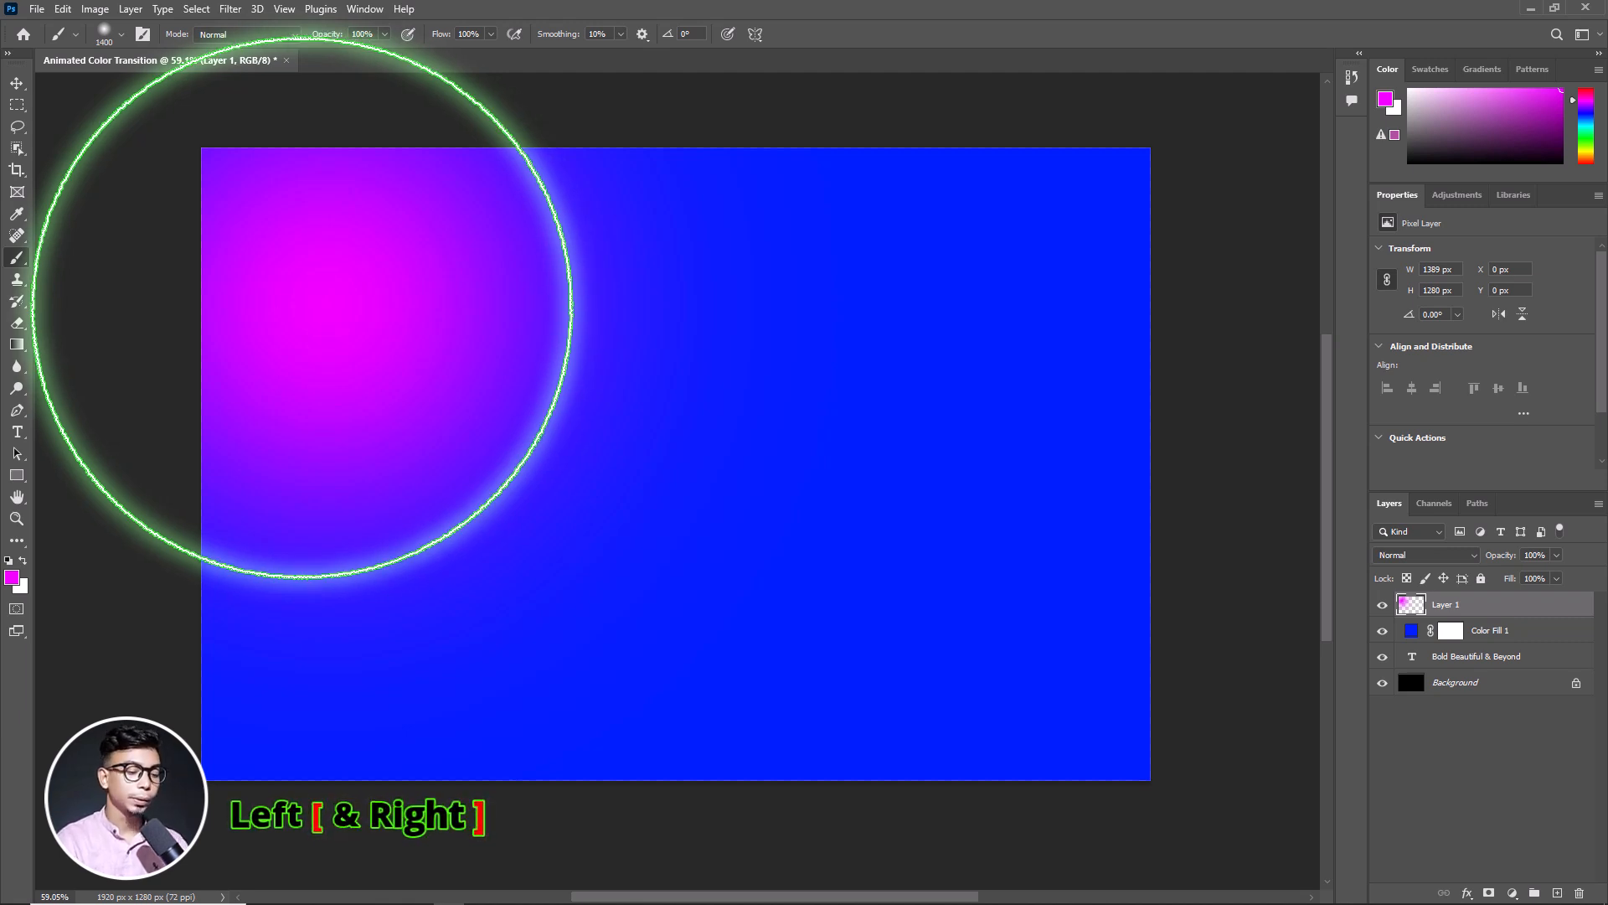
Resize the brush to 1200 px and paint solid magenta over the upper-left part of the canvas
{"action": "key", "text": "bracketleft"}
{"action": "key", "text": "bracketleft"}
{"action": "key", "text": "bracketleft"}
{"action": "key", "text": "bracketleft"}
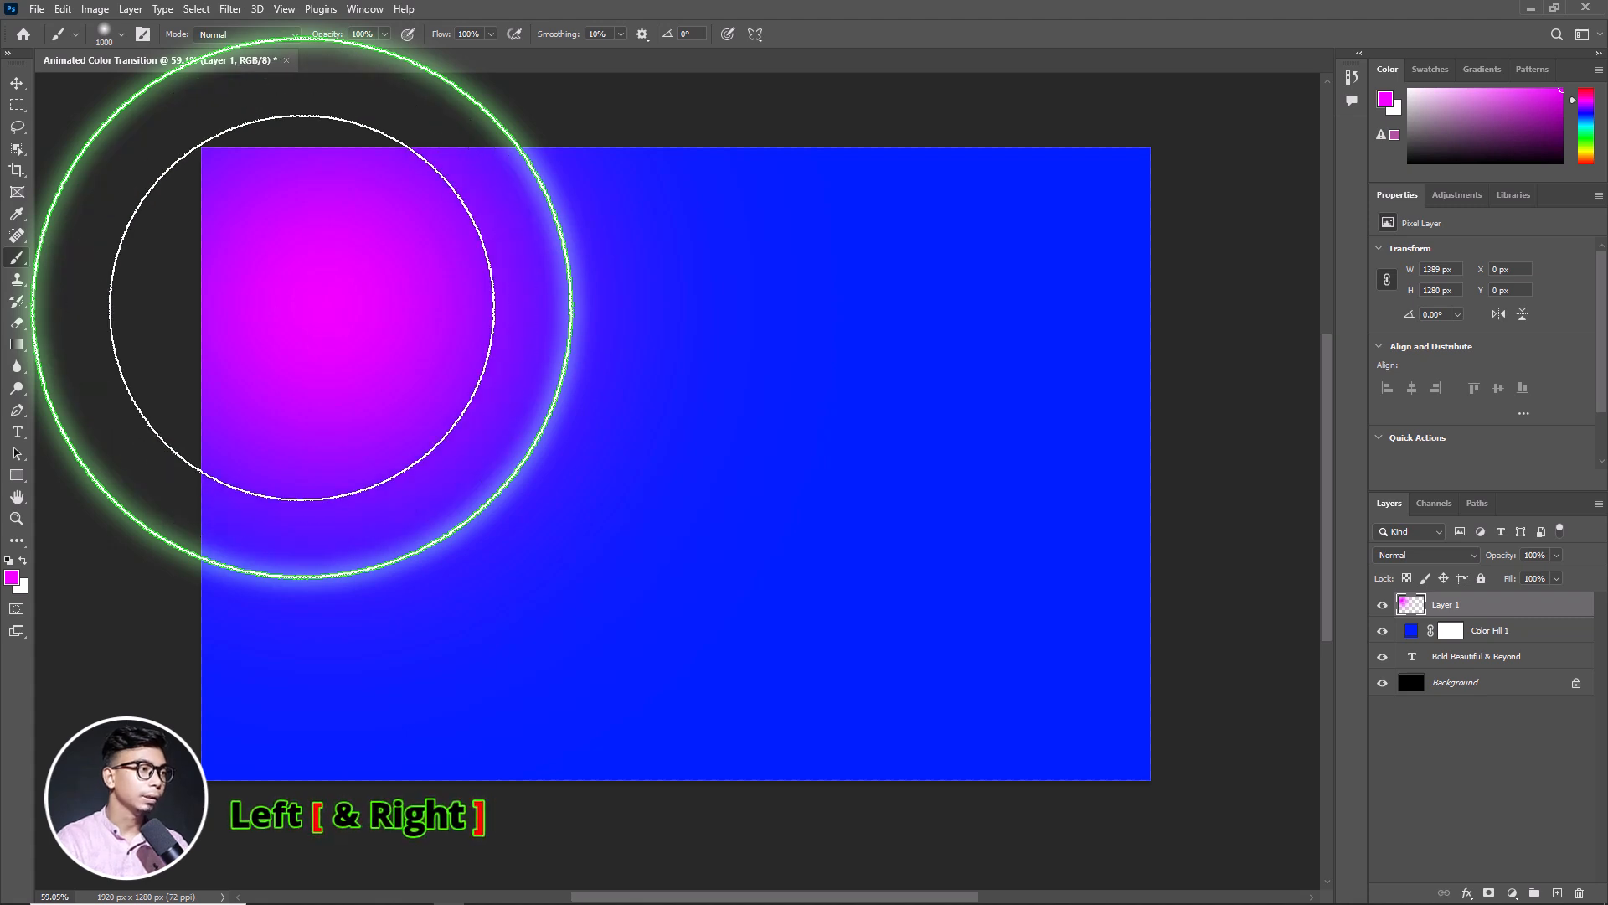
{"action": "key", "text": "bracketright"}
{"action": "key", "text": "bracketright"}
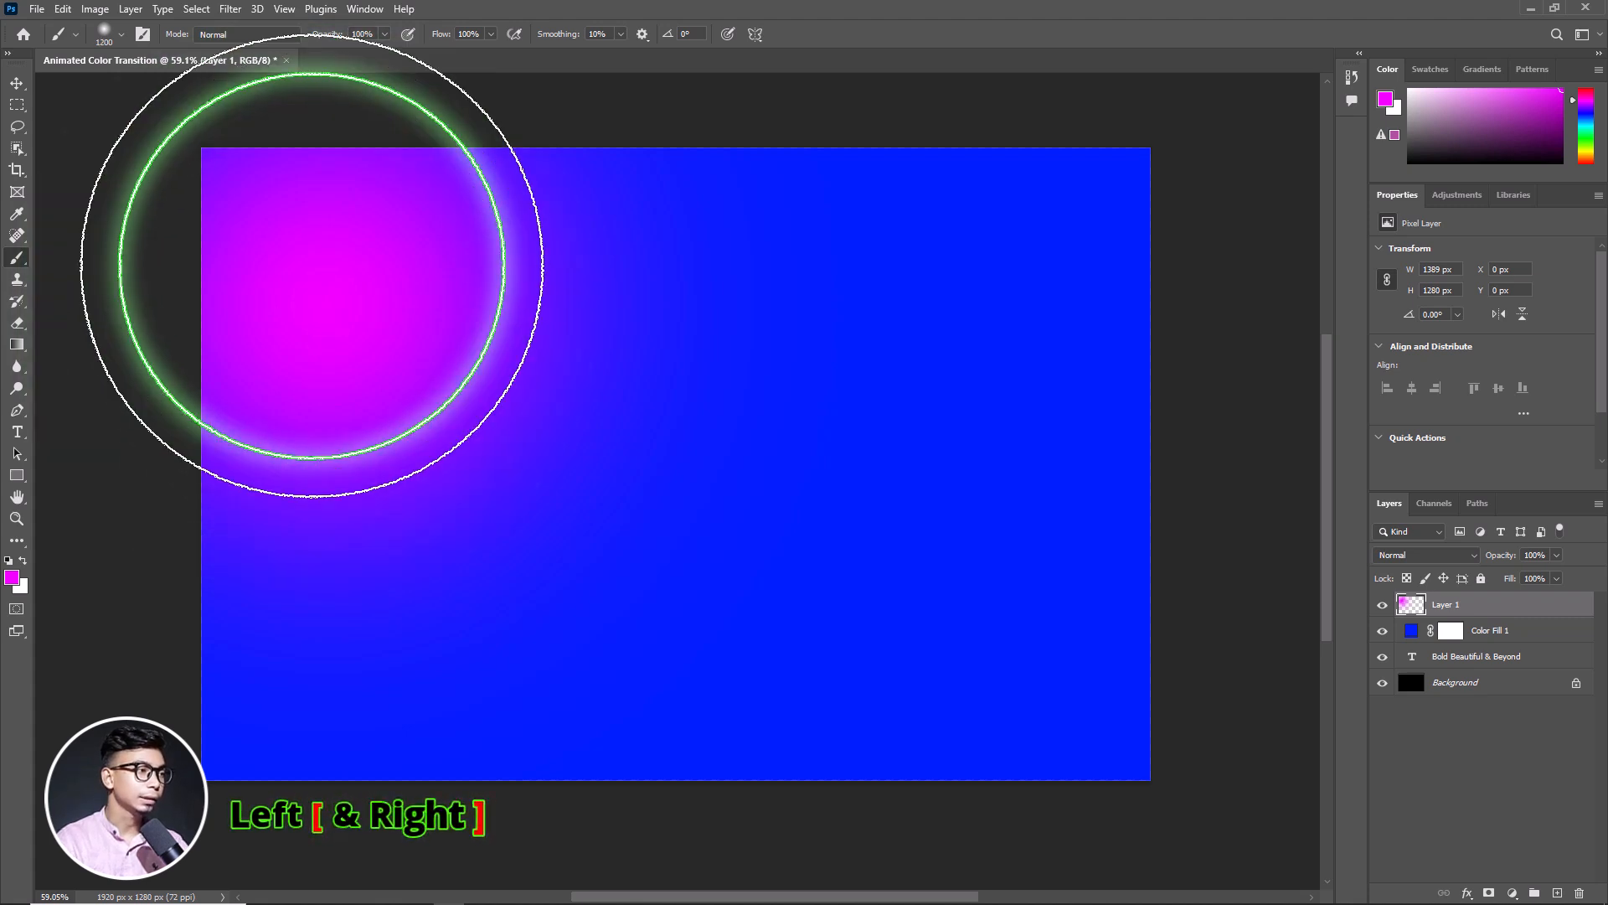
{"action": "mouse_move", "coordinate": [309, 268]}
{"action": "left_mouse_down"}
{"action": "mouse_move", "coordinate": [274, 308]}
{"action": "mouse_move", "coordinate": [372, 254]}
{"action": "mouse_move", "coordinate": [489, 257]}
{"action": "mouse_move", "coordinate": [320, 349]}
{"action": "mouse_move", "coordinate": [665, 219]}
{"action": "mouse_move", "coordinate": [291, 392]}
{"action": "mouse_move", "coordinate": [273, 385]}
{"action": "mouse_move", "coordinate": [338, 331]}
{"action": "mouse_move", "coordinate": [382, 342]}
{"action": "mouse_move", "coordinate": [456, 264]}
{"action": "mouse_move", "coordinate": [158, 275]}
{"action": "mouse_move", "coordinate": [3, 390]}
{"action": "left_mouse_up"}
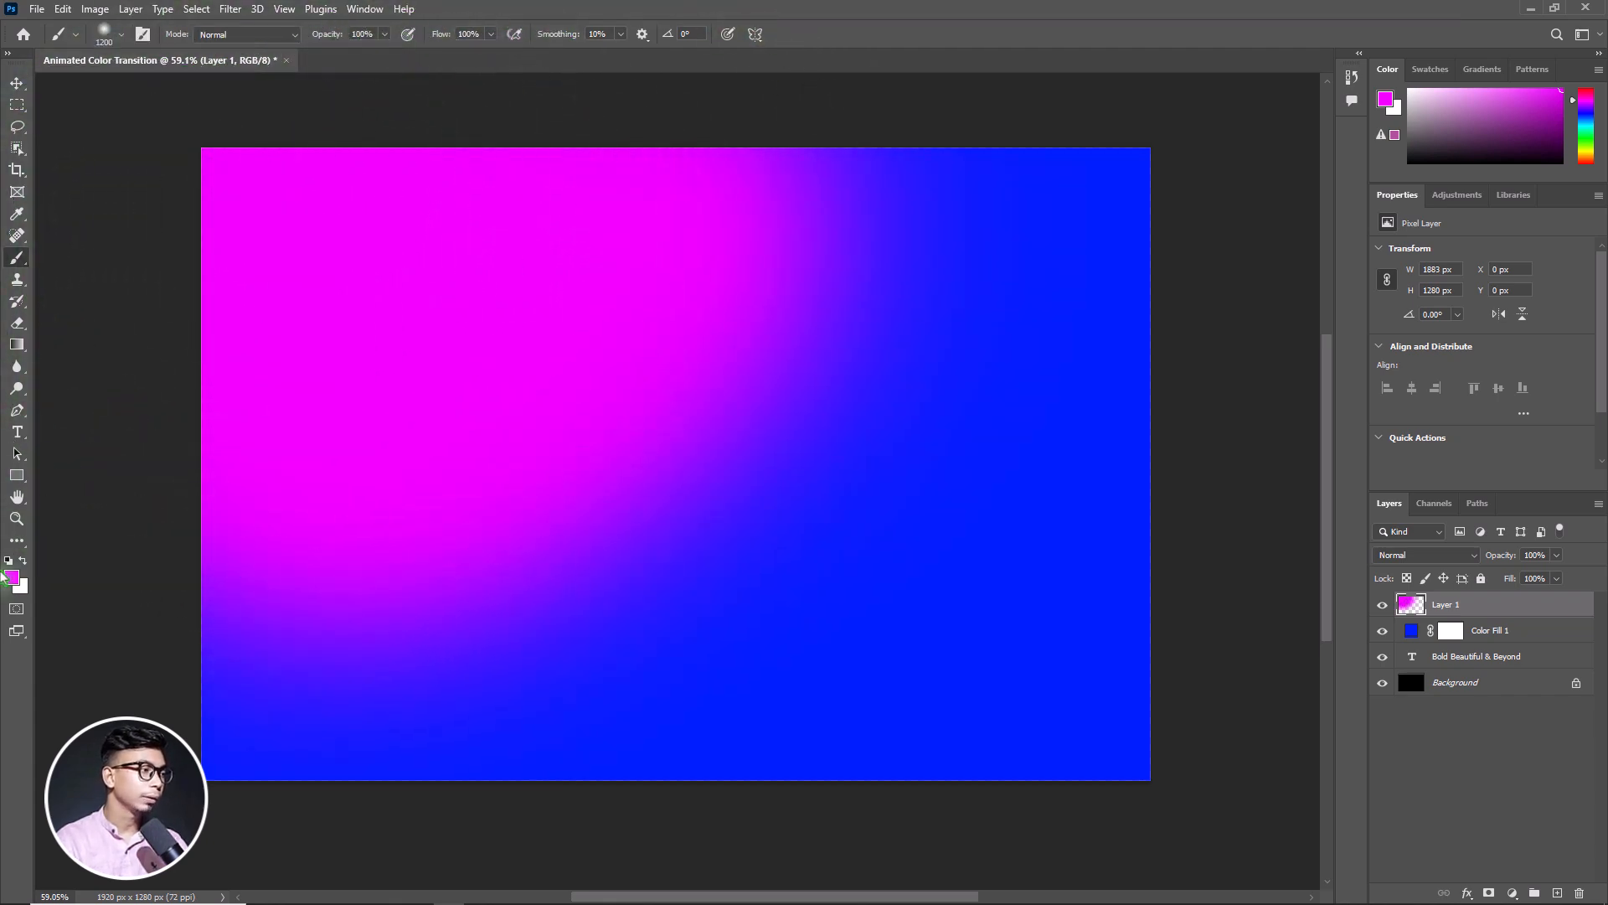
Set the foreground colour to cyan 00ccff and paint the lower-right area and bottom edge of the canvas with the soft brush
{"action": "left_click", "coordinate": [12, 577]}
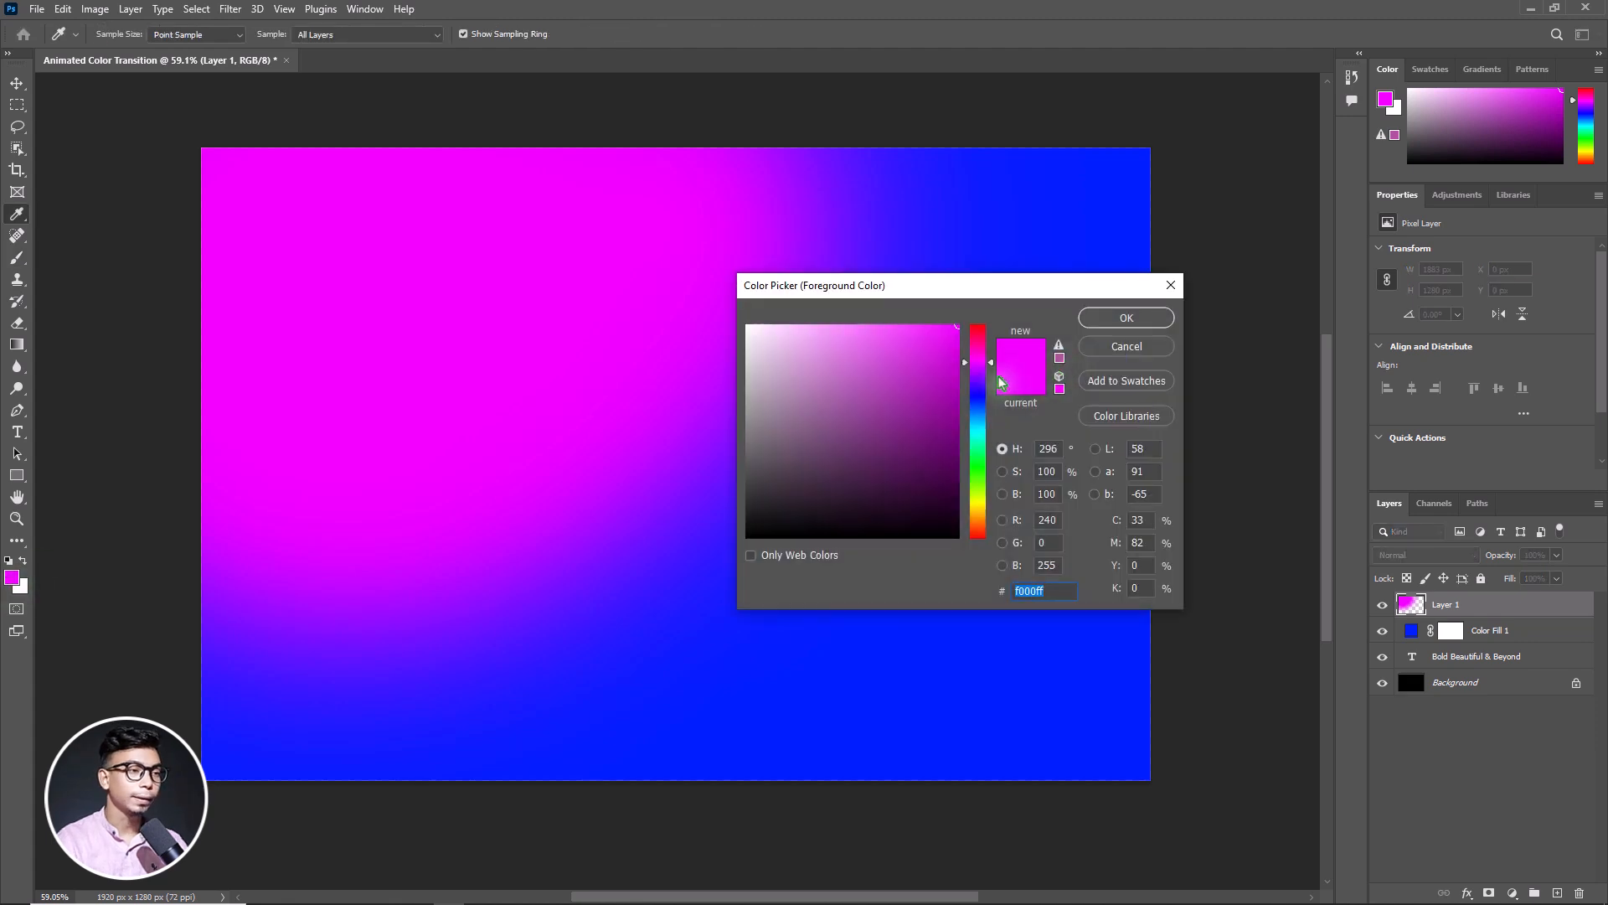
{"action": "left_click", "coordinate": [977, 424]}
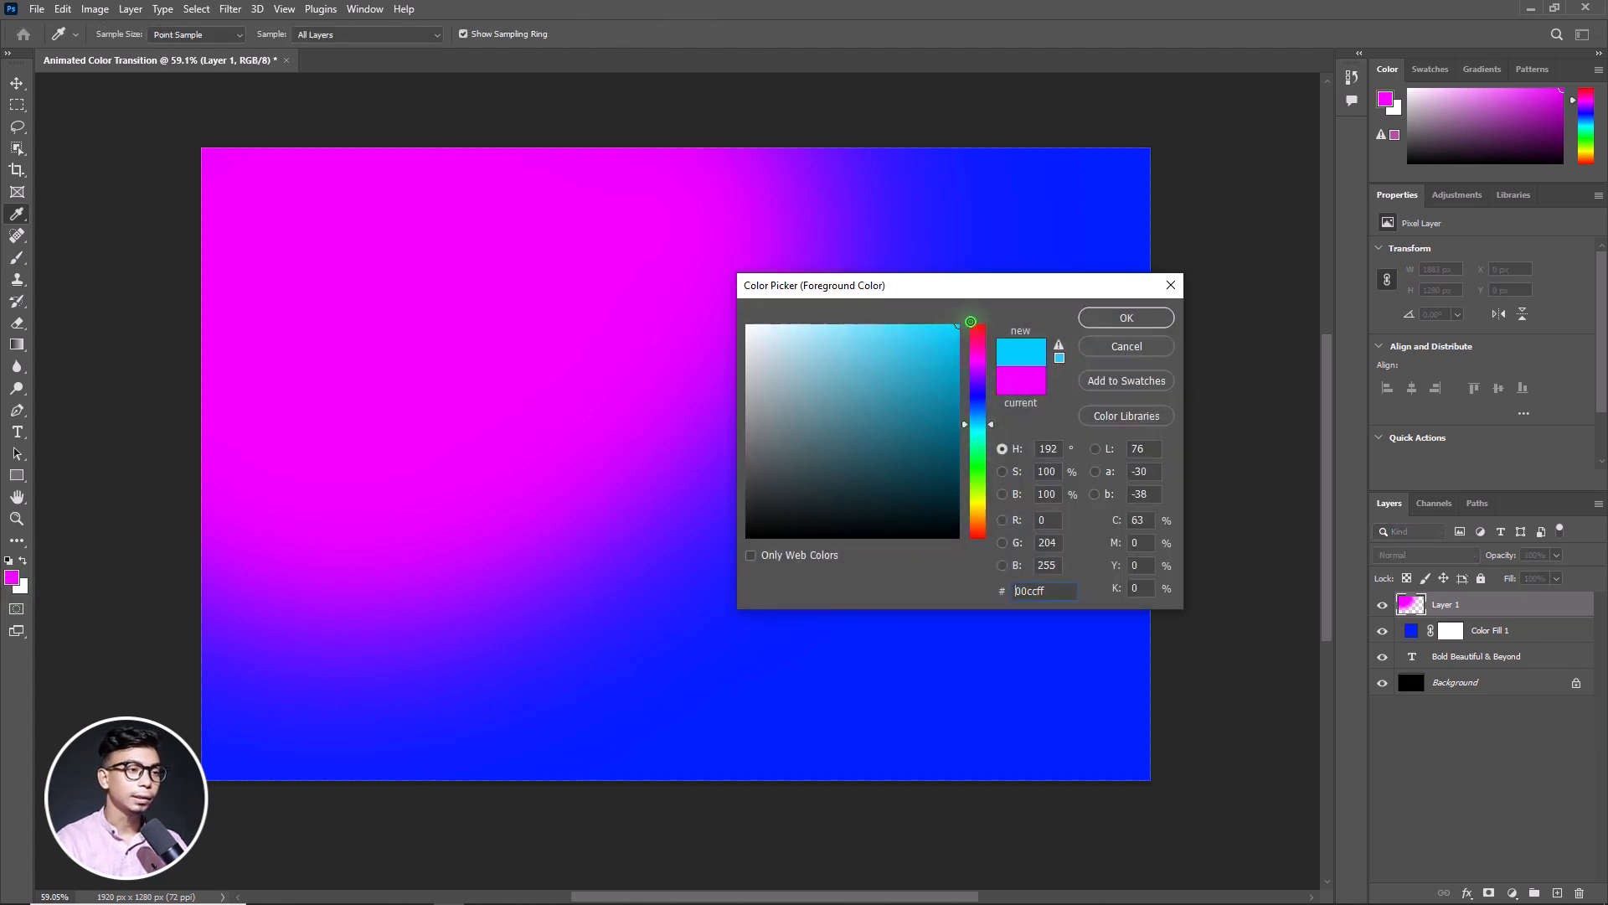
{"action": "left_click", "coordinate": [1127, 319]}
{"action": "mouse_move", "coordinate": [1141, 417]}
{"action": "left_mouse_down"}
{"action": "mouse_move", "coordinate": [1134, 599]}
{"action": "mouse_move", "coordinate": [913, 787]}
{"action": "mouse_move", "coordinate": [561, 903]}
{"action": "left_mouse_up"}
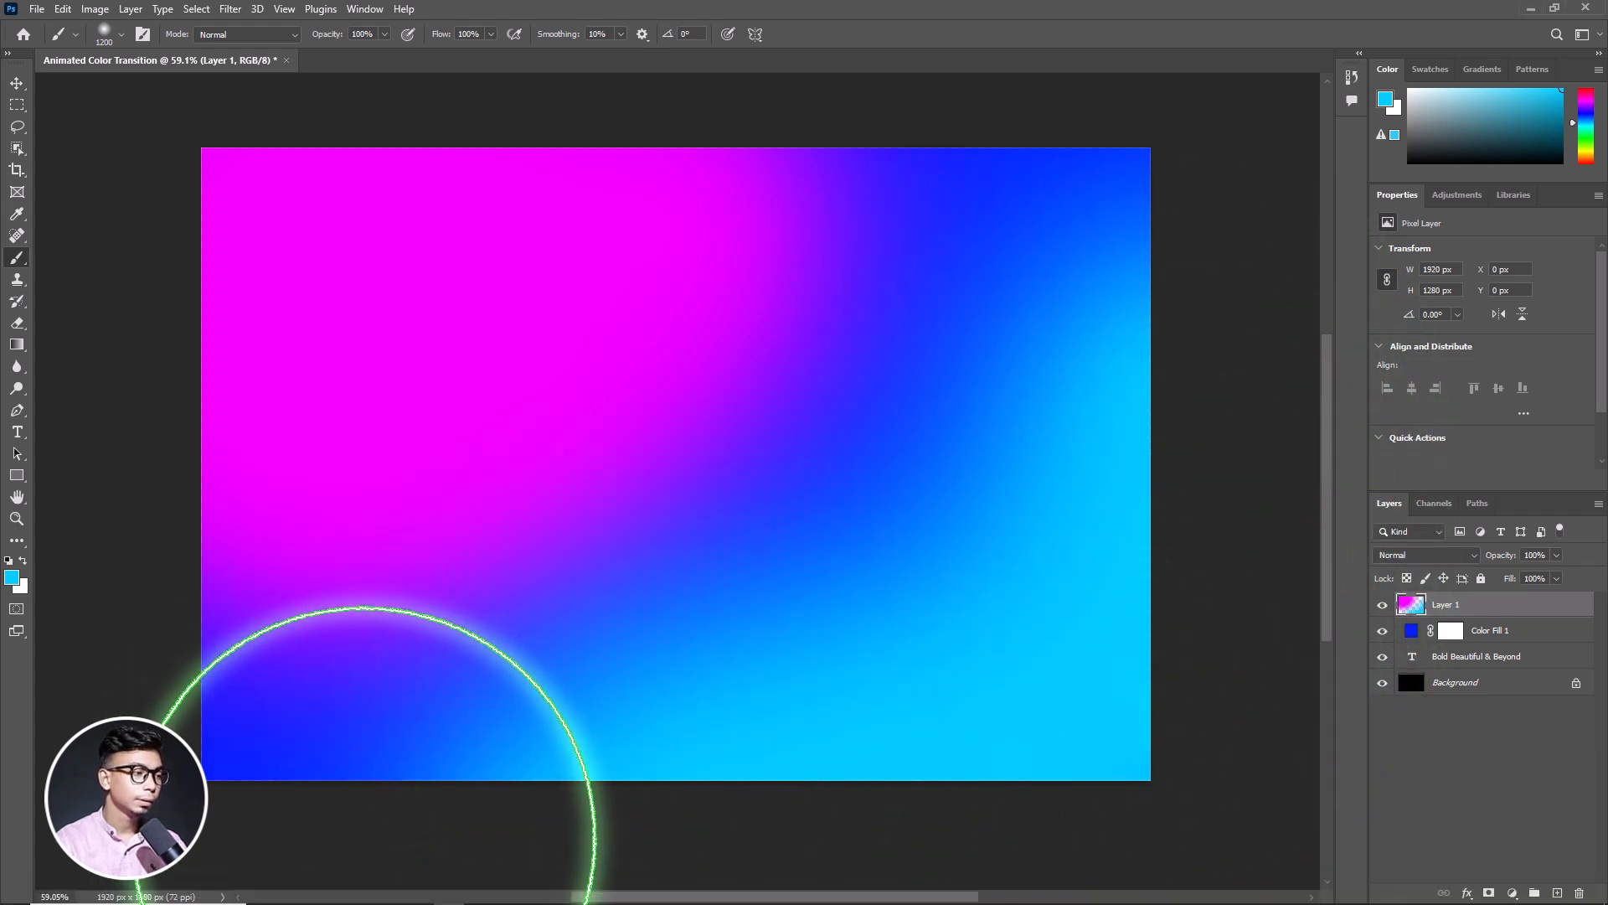
{"action": "mouse_move", "coordinate": [377, 807]}
{"action": "left_mouse_down"}
{"action": "mouse_move", "coordinate": [615, 839]}
{"action": "mouse_move", "coordinate": [923, 788]}
{"action": "mouse_move", "coordinate": [1137, 565]}
{"action": "mouse_move", "coordinate": [1154, 607]}
{"action": "left_mouse_up"}
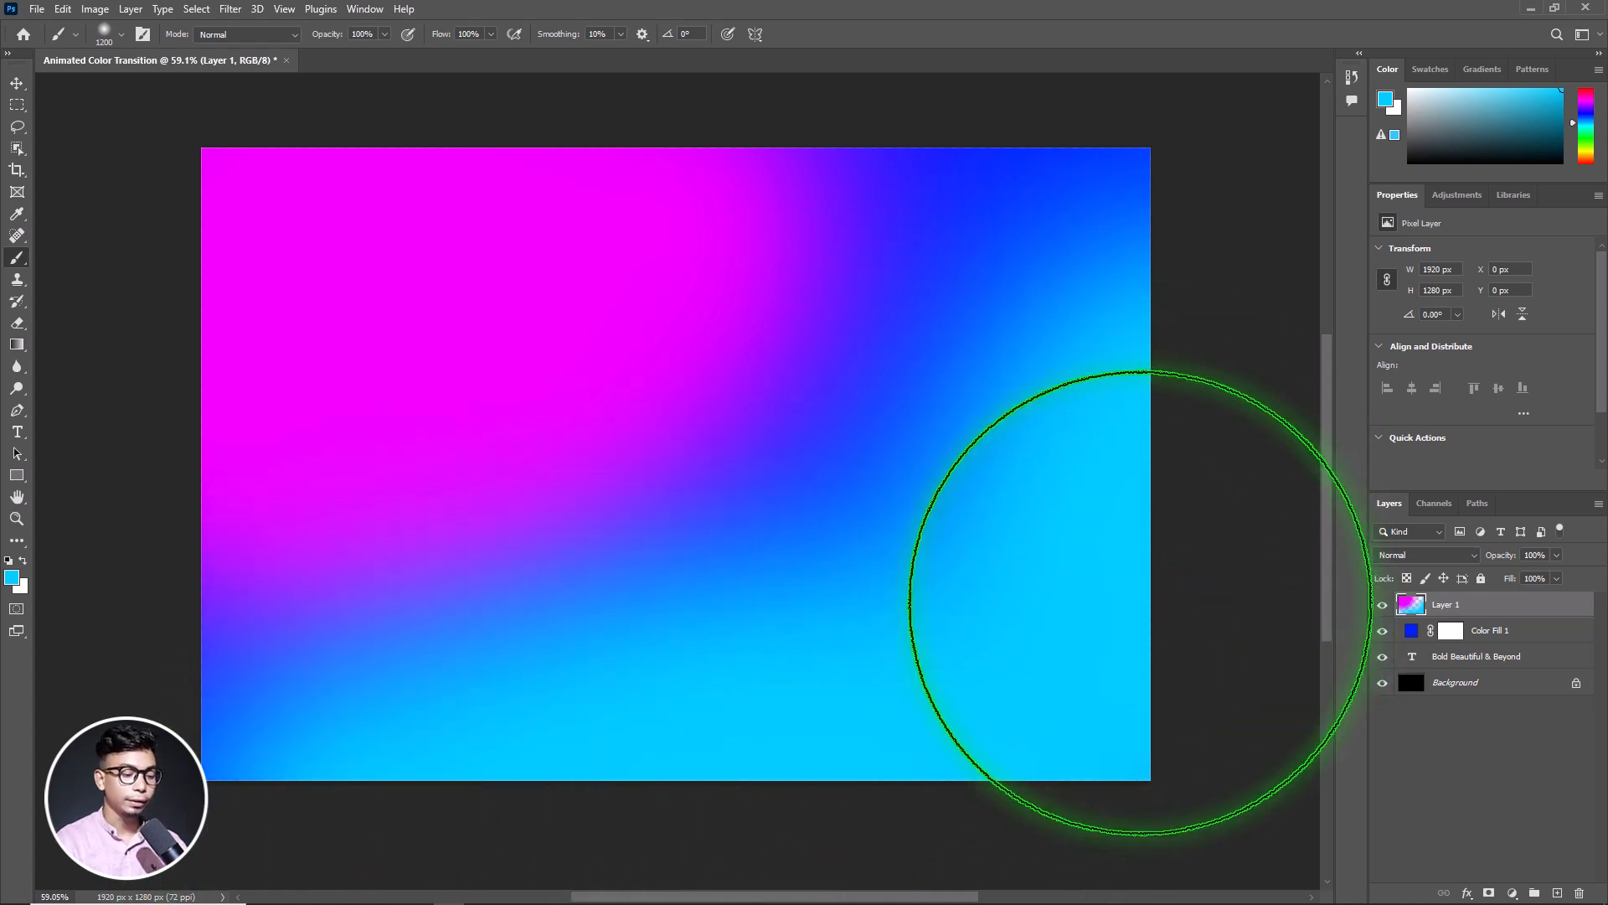
Add a Hue/Saturation adjustment layer above the painted layer and set its saturation to +100
{"action": "left_click", "coordinate": [17, 83]}
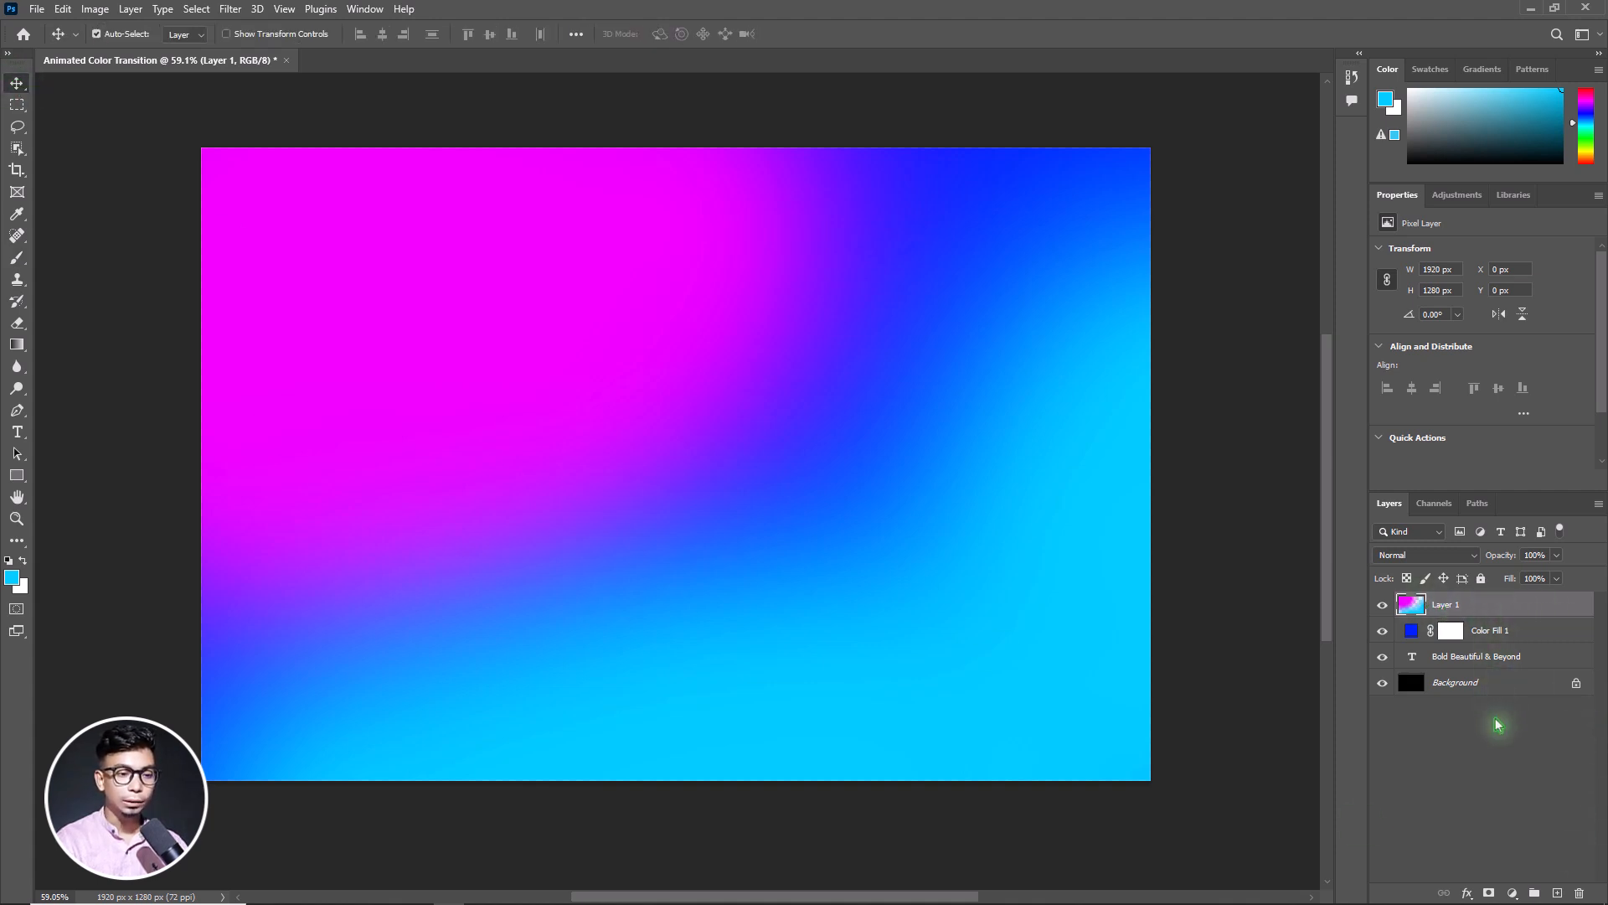
{"action": "left_click", "coordinate": [1512, 894]}
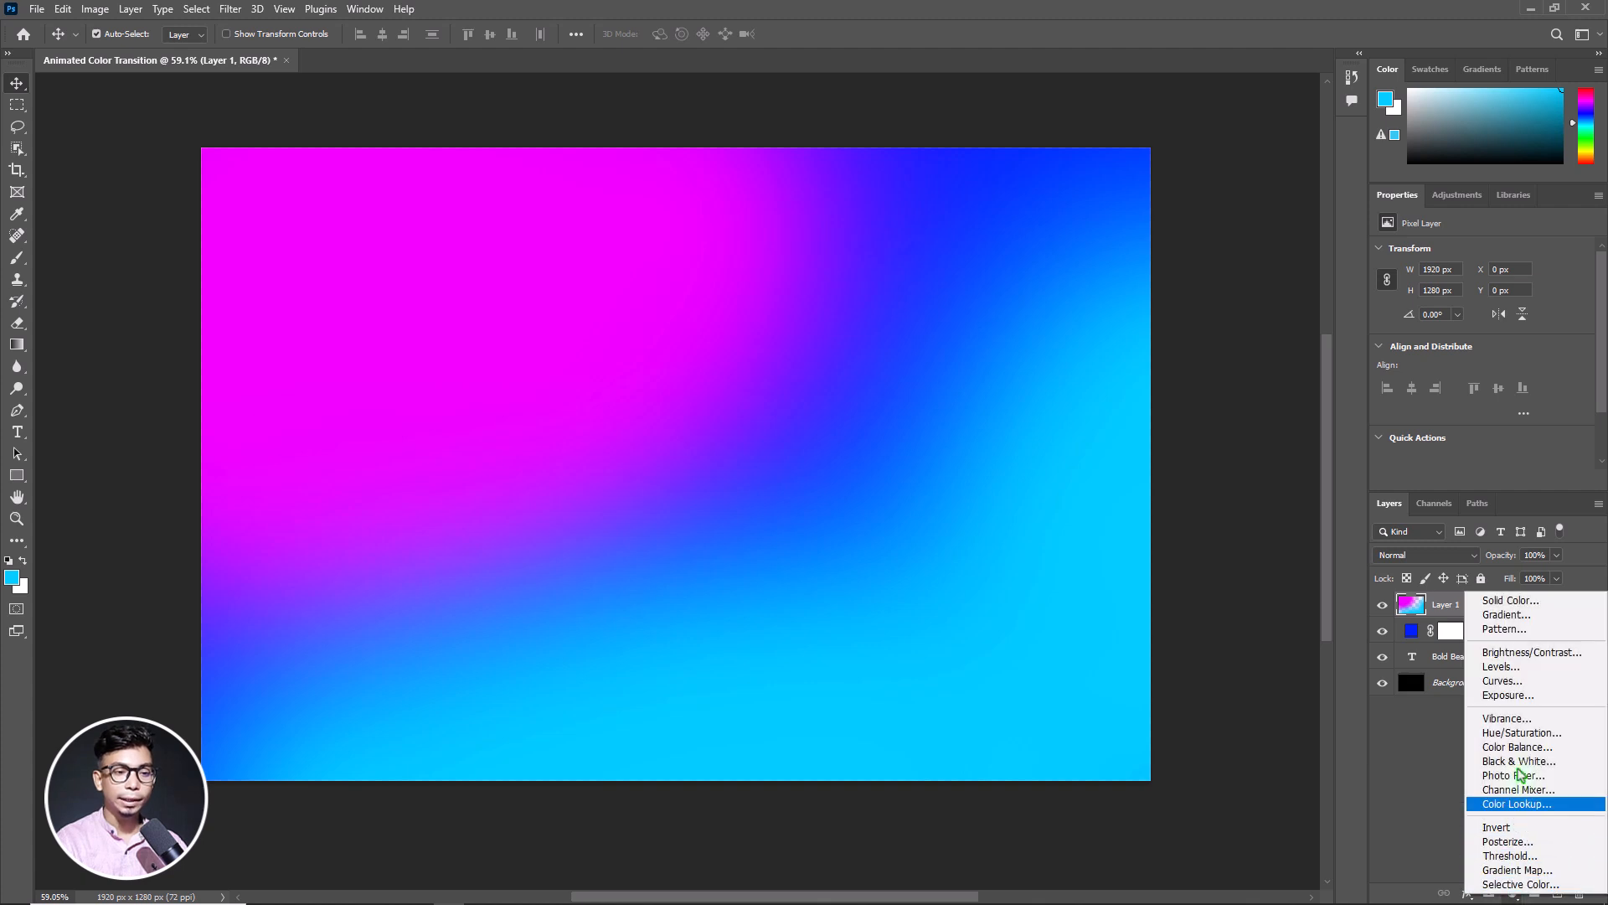
{"action": "left_click", "coordinate": [1532, 737]}
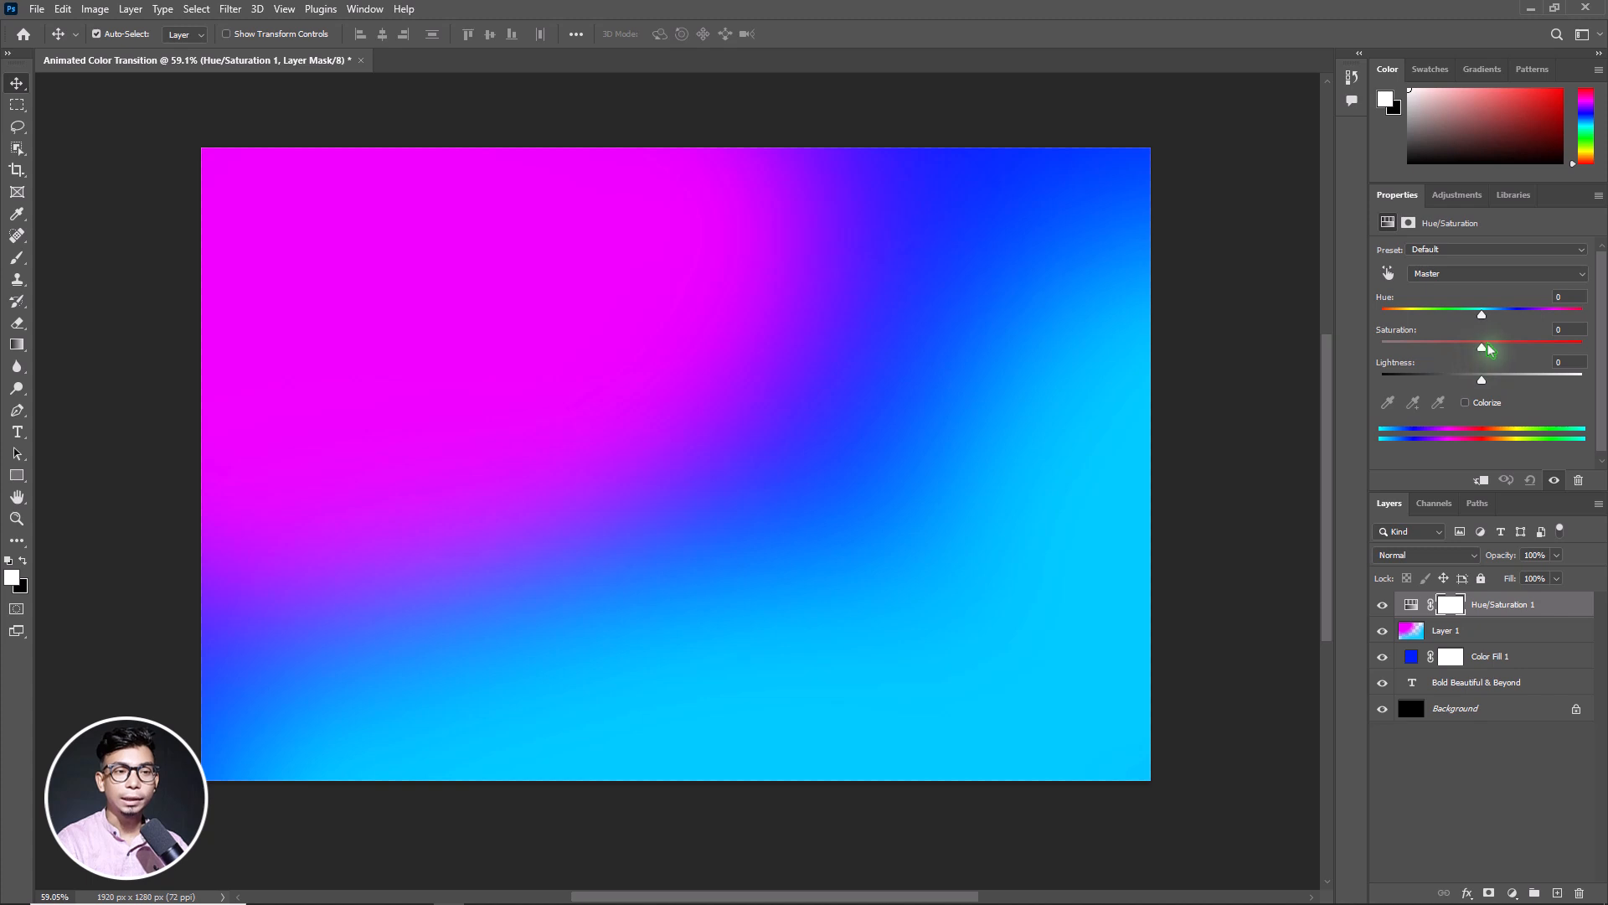
{"action": "left_click_drag", "start_coordinate": [1488, 350], "coordinate": [1590, 353]}
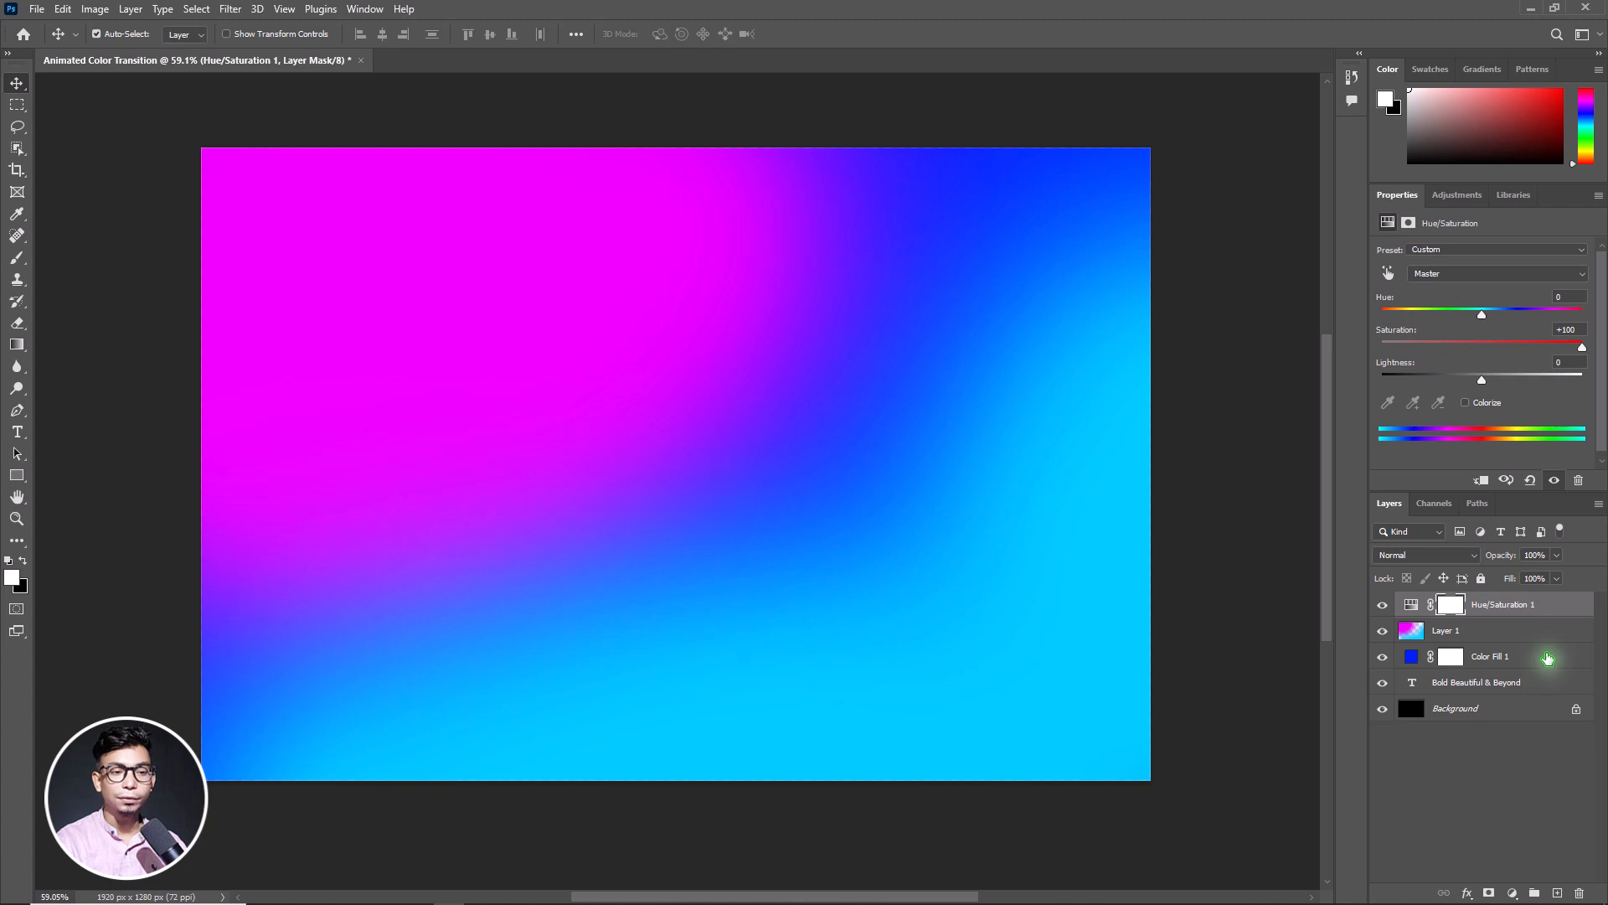
Convert the Hue/Saturation, painted and Color Fill layers into one smart object and clip it to the text layer
{"action": "left_click", "coordinate": [1547, 659], "text": "shift"}
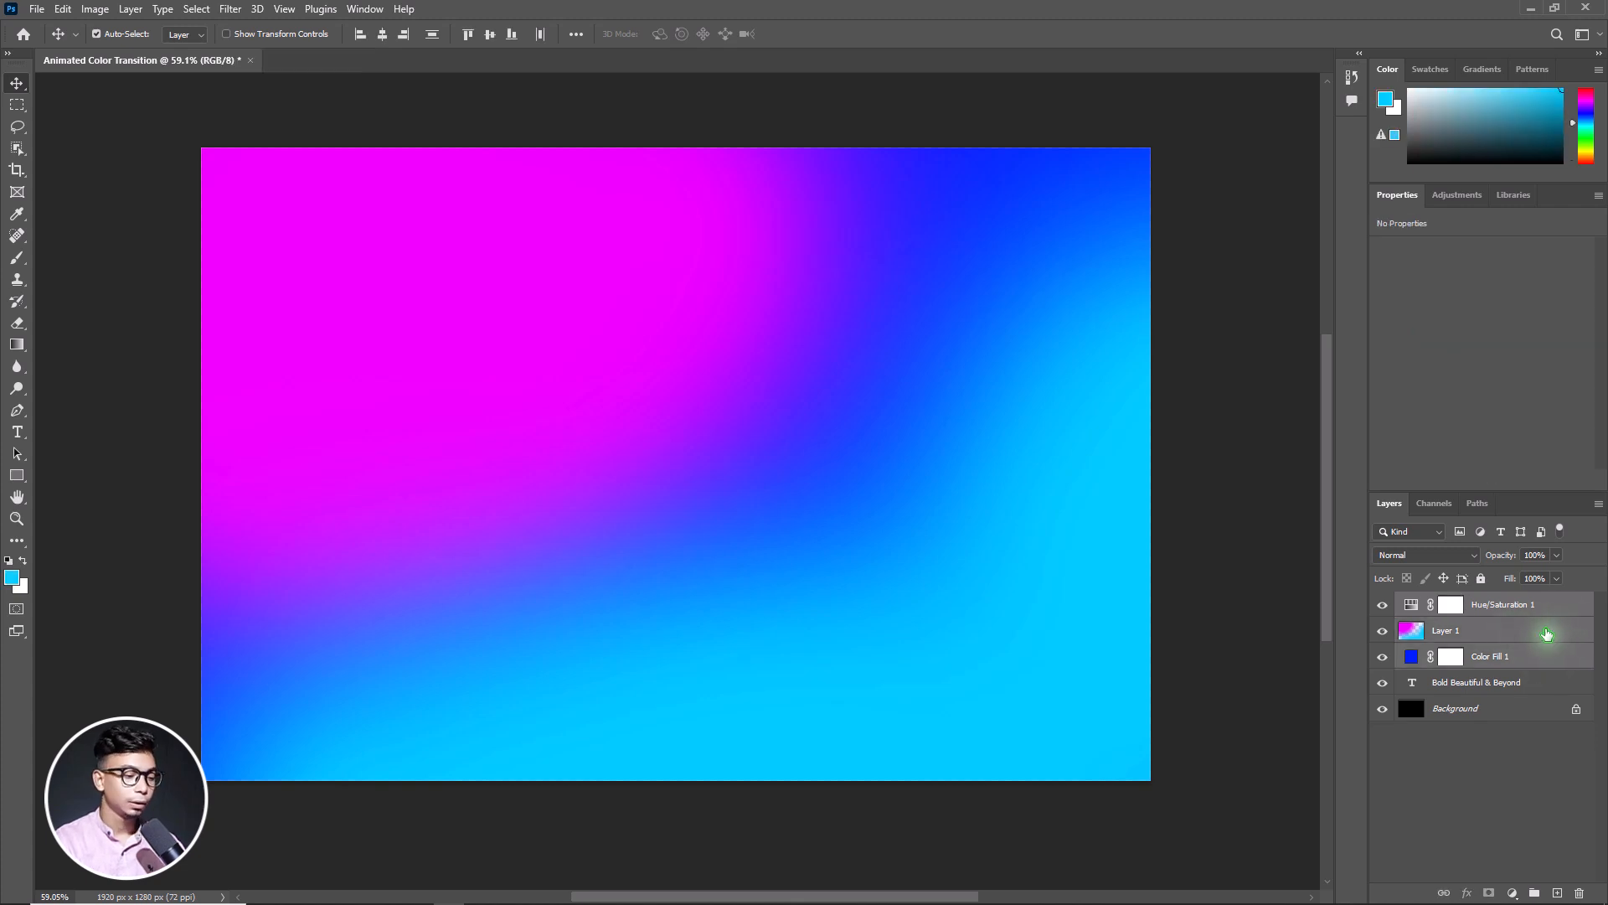
{"action": "right_click", "coordinate": [1545, 638]}
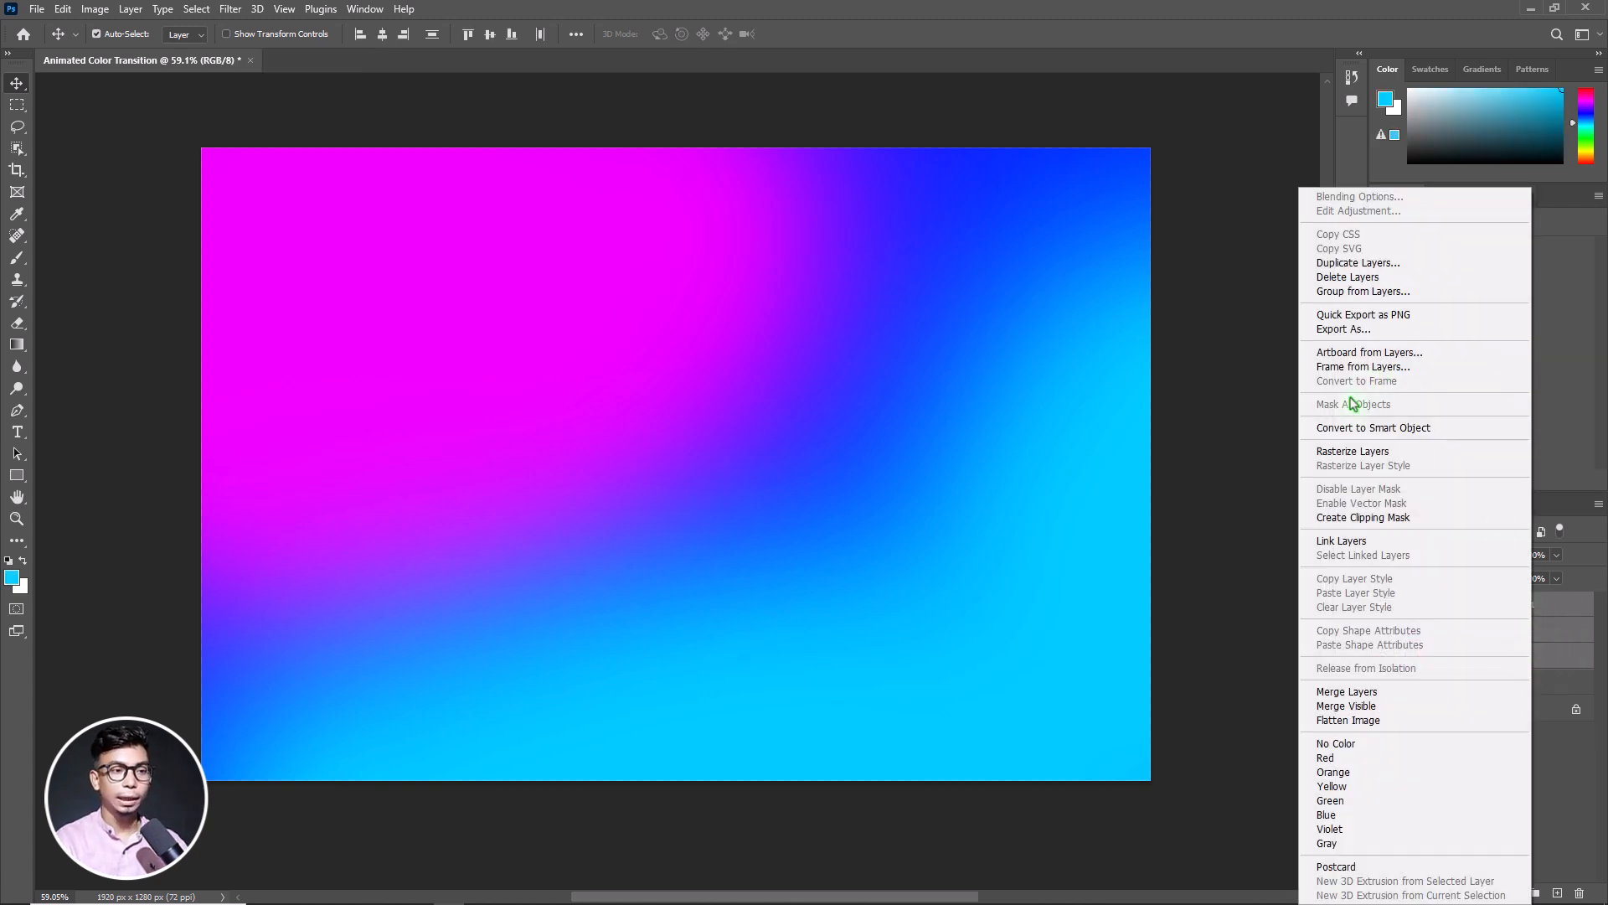
{"action": "left_click", "coordinate": [1374, 428]}
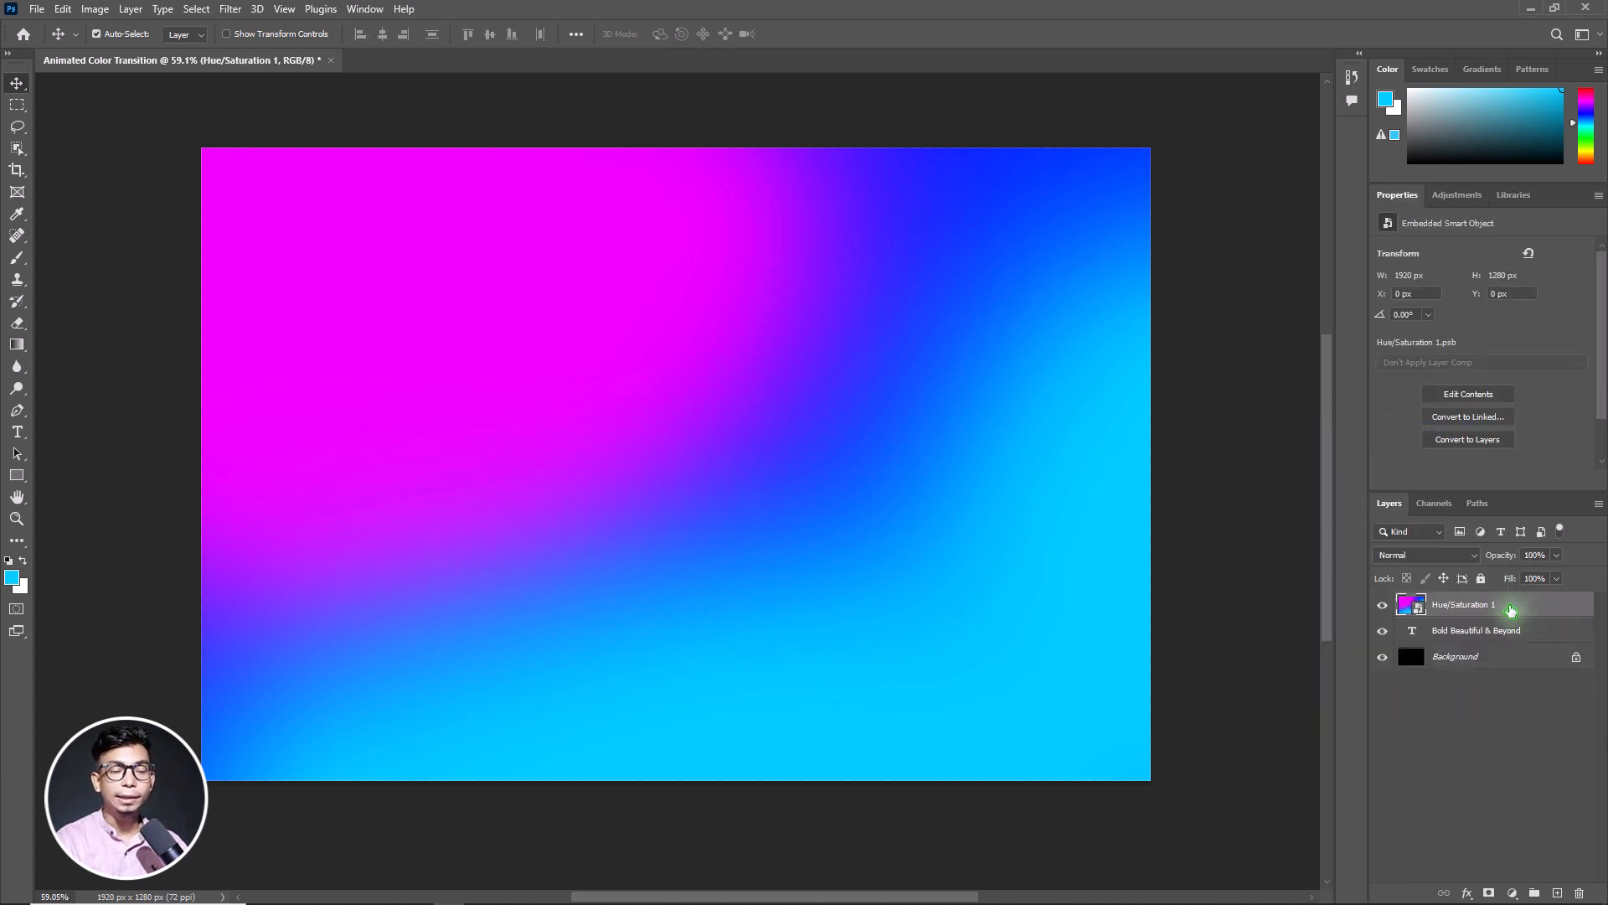
{"action": "right_click", "coordinate": [1511, 611]}
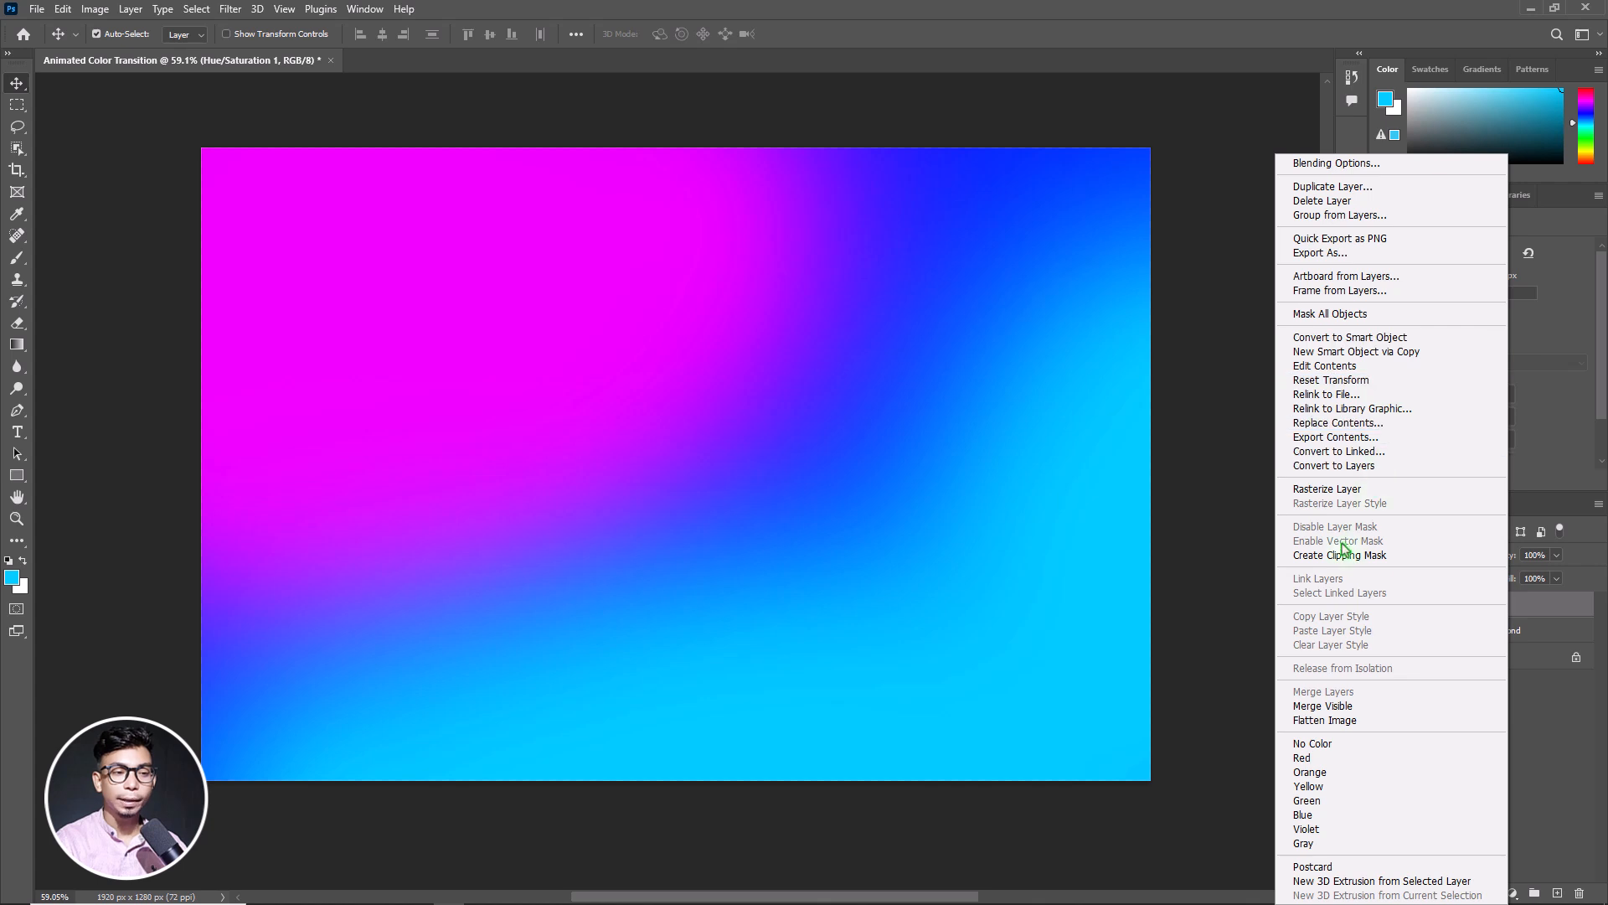
{"action": "left_click", "coordinate": [1395, 555]}
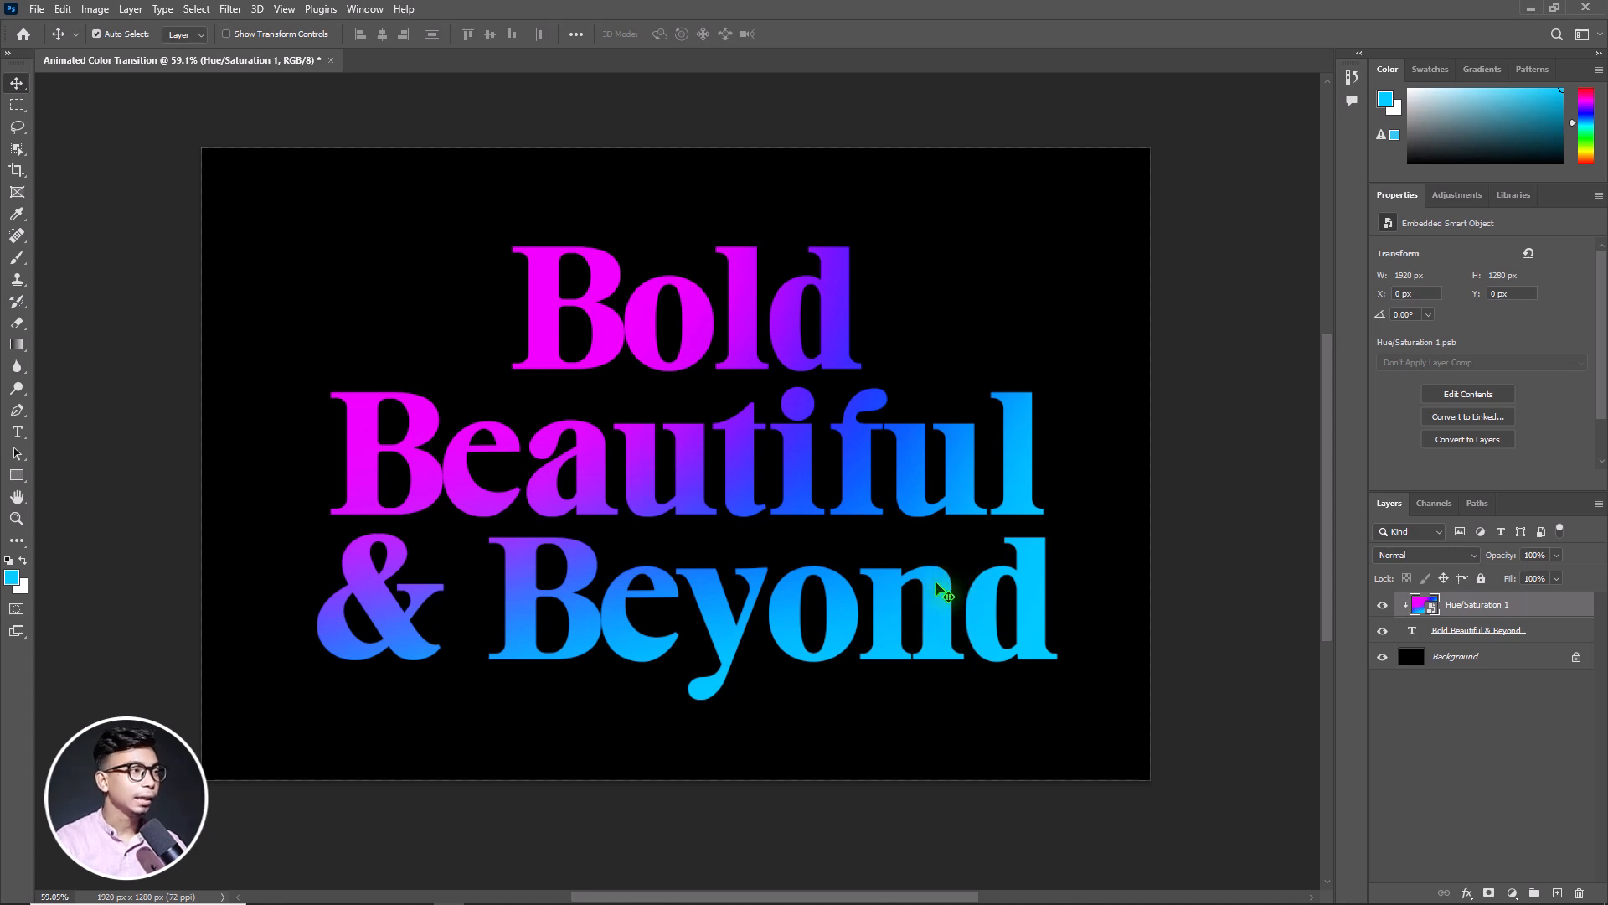
Show the Timeline and create a video timeline for the document
{"action": "left_click", "coordinate": [362, 10]}
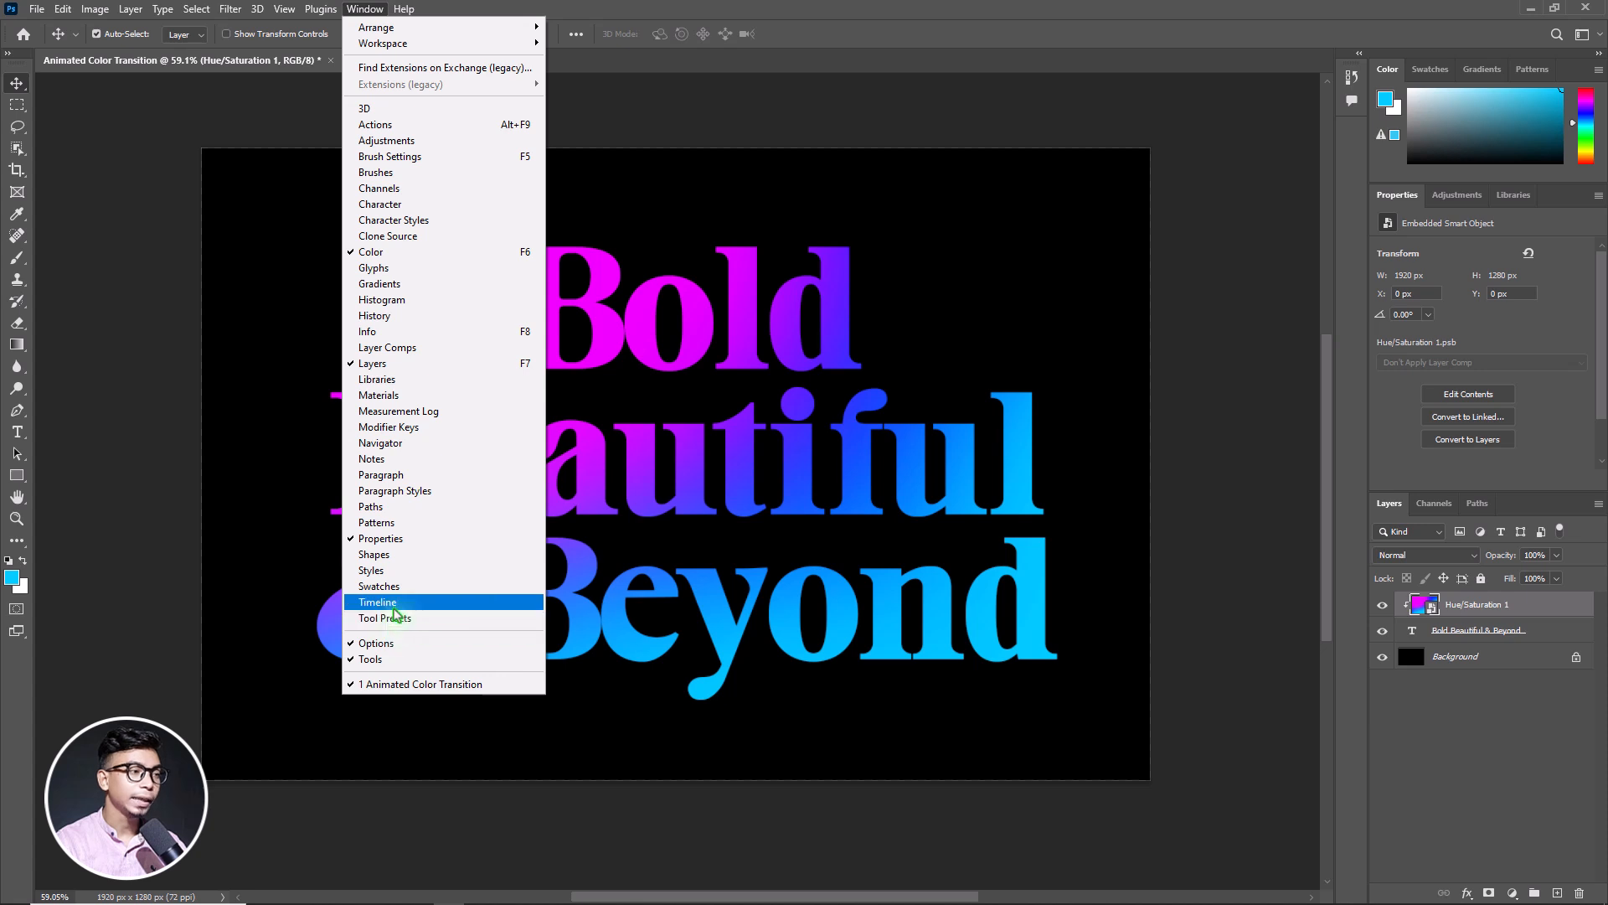
{"action": "left_click", "coordinate": [378, 602]}
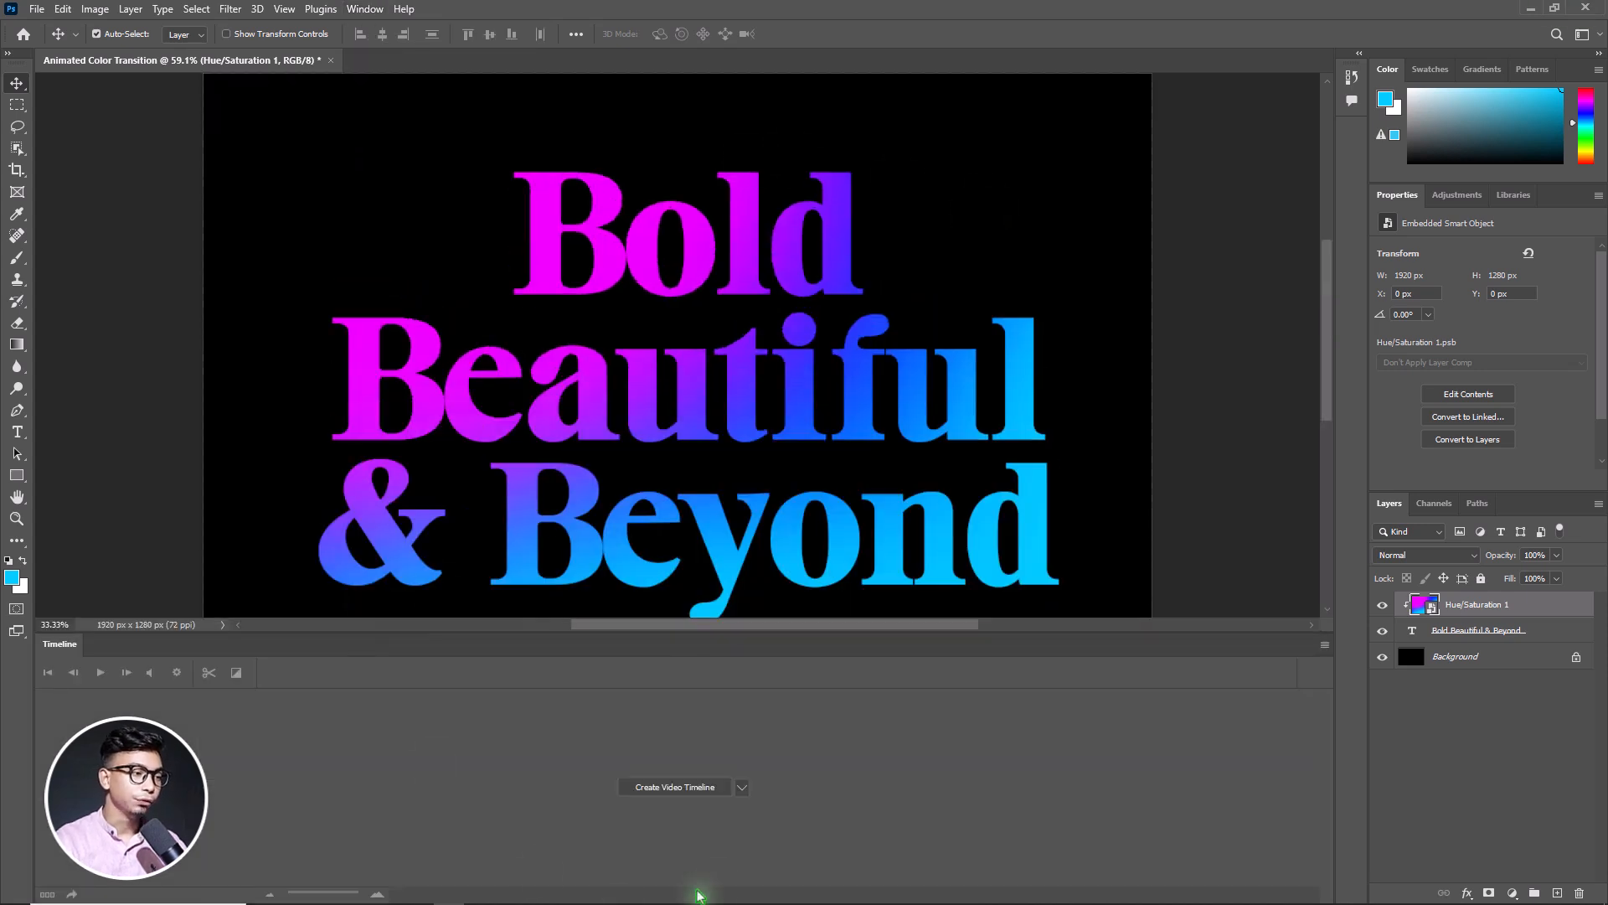
{"action": "left_click", "coordinate": [671, 794]}
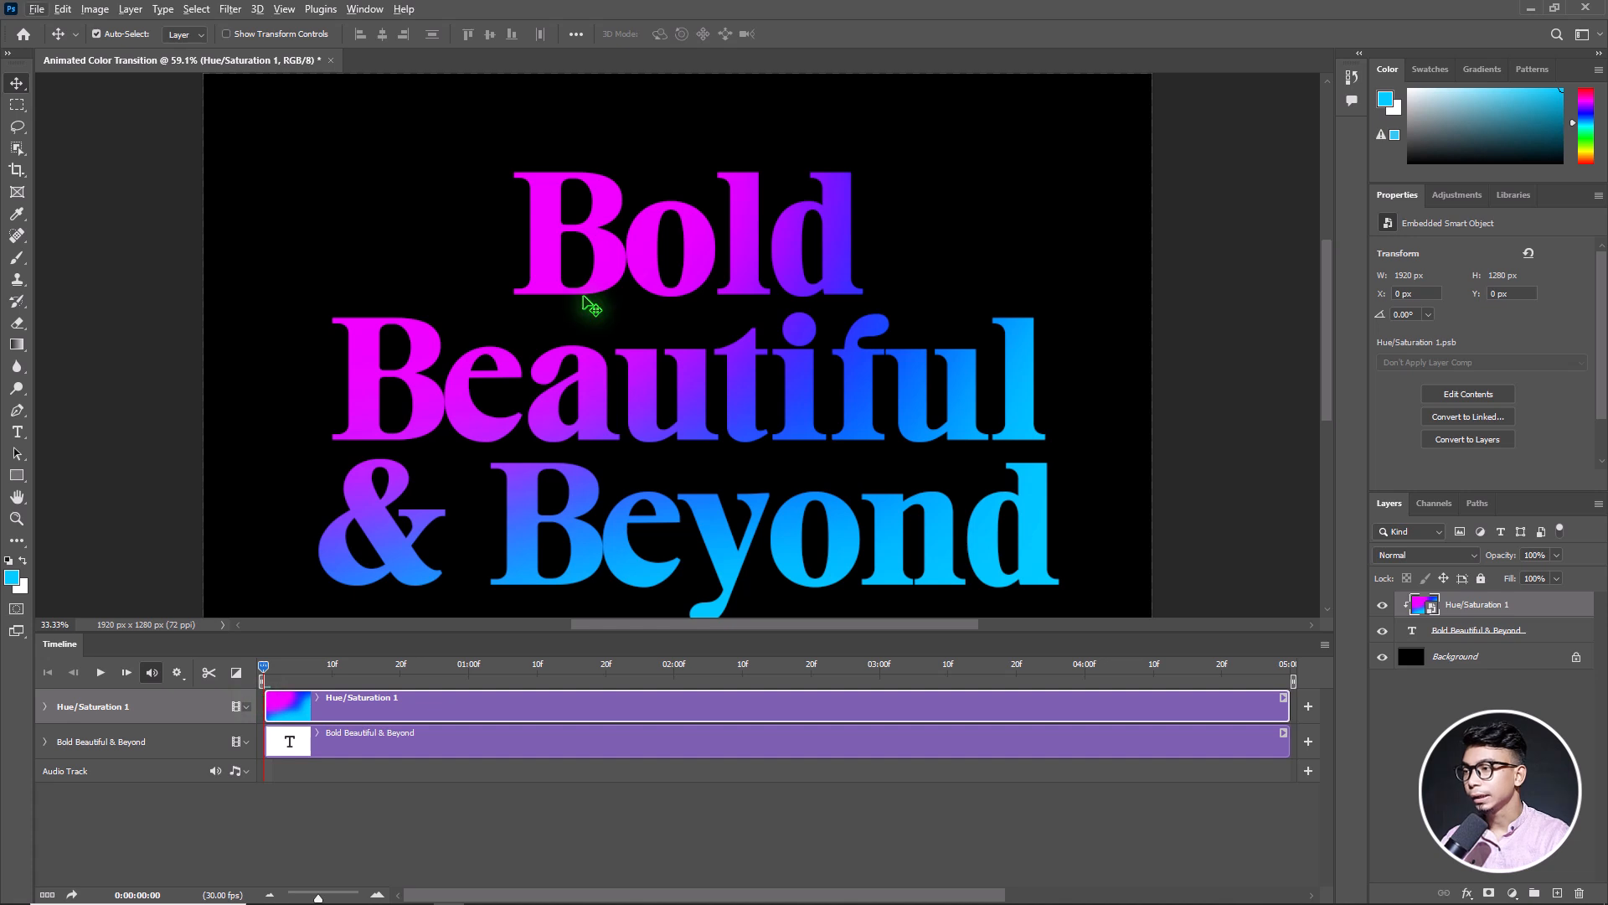
Free-transform the gradient smart object to about 133% scale, rotate it about -23° and shift it slightly upward
{"action": "scroll", "coordinate": [591, 308], "scroll_direction": "down", "scroll_amount": 2}
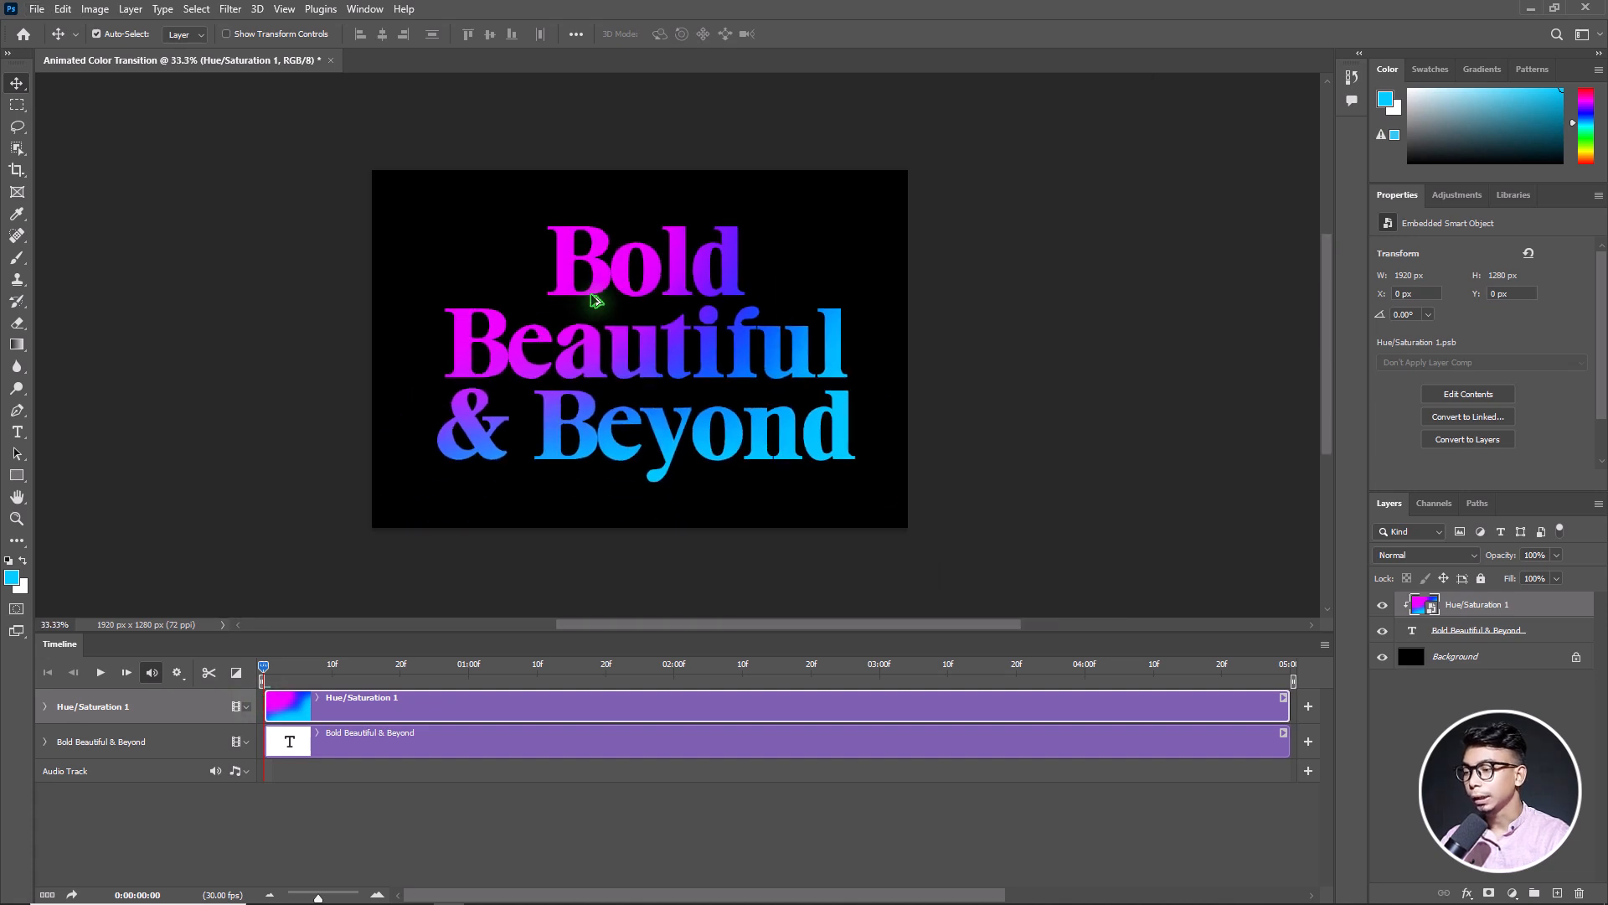
{"action": "scroll", "coordinate": [594, 300], "scroll_direction": "down", "scroll_amount": 1}
{"action": "scroll", "coordinate": [593, 300], "scroll_direction": "down", "scroll_amount": 1}
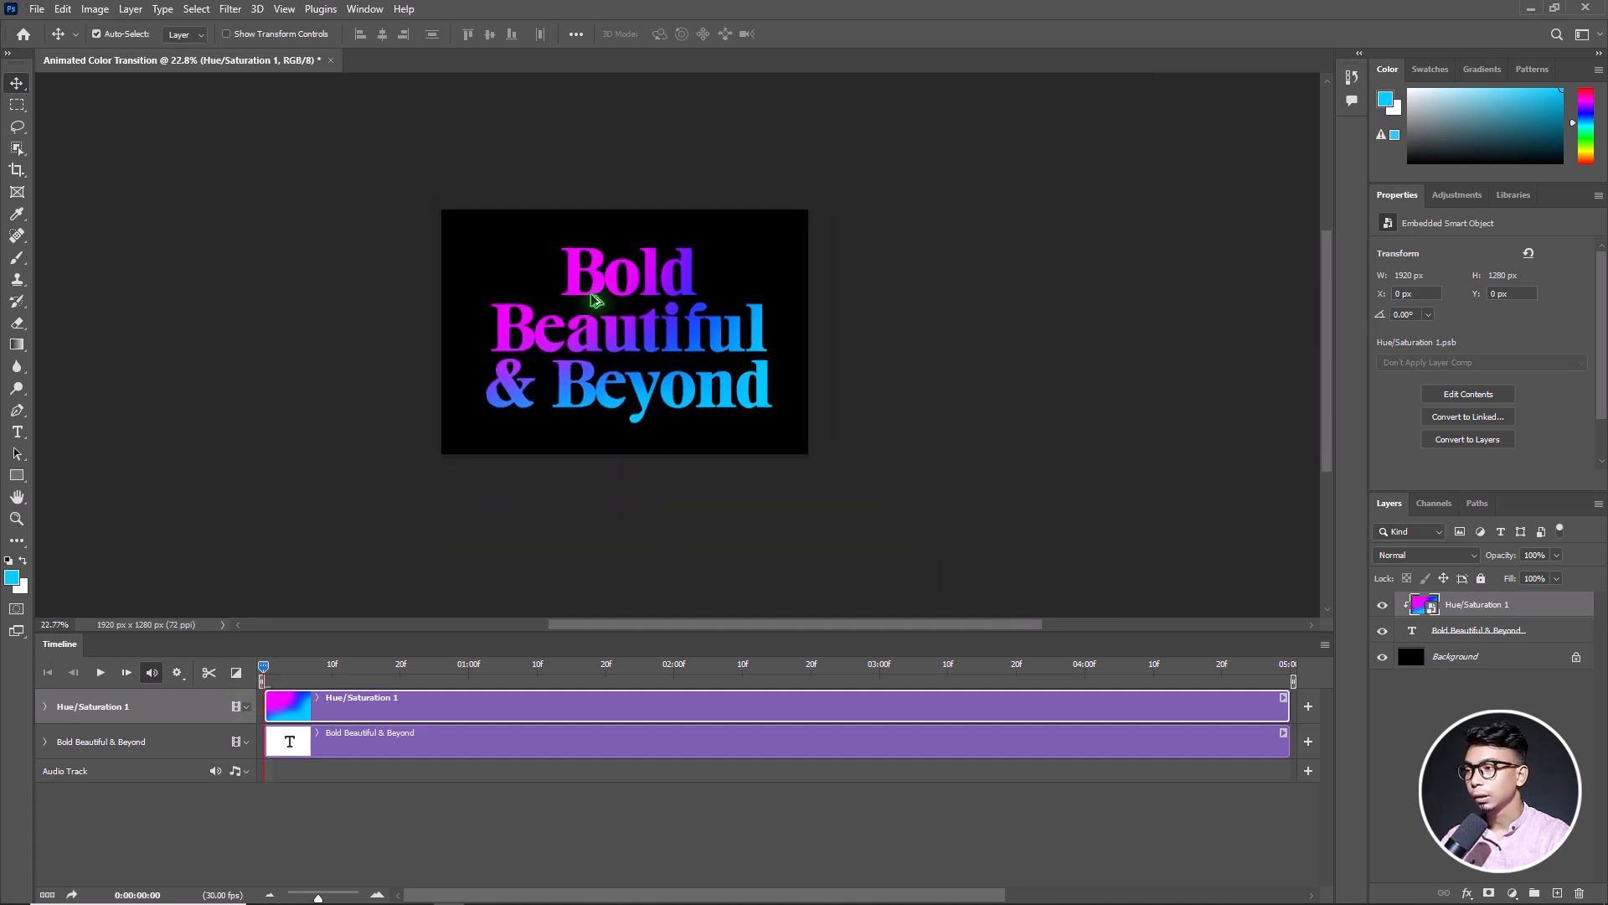
{"action": "left_click", "coordinate": [63, 9]}
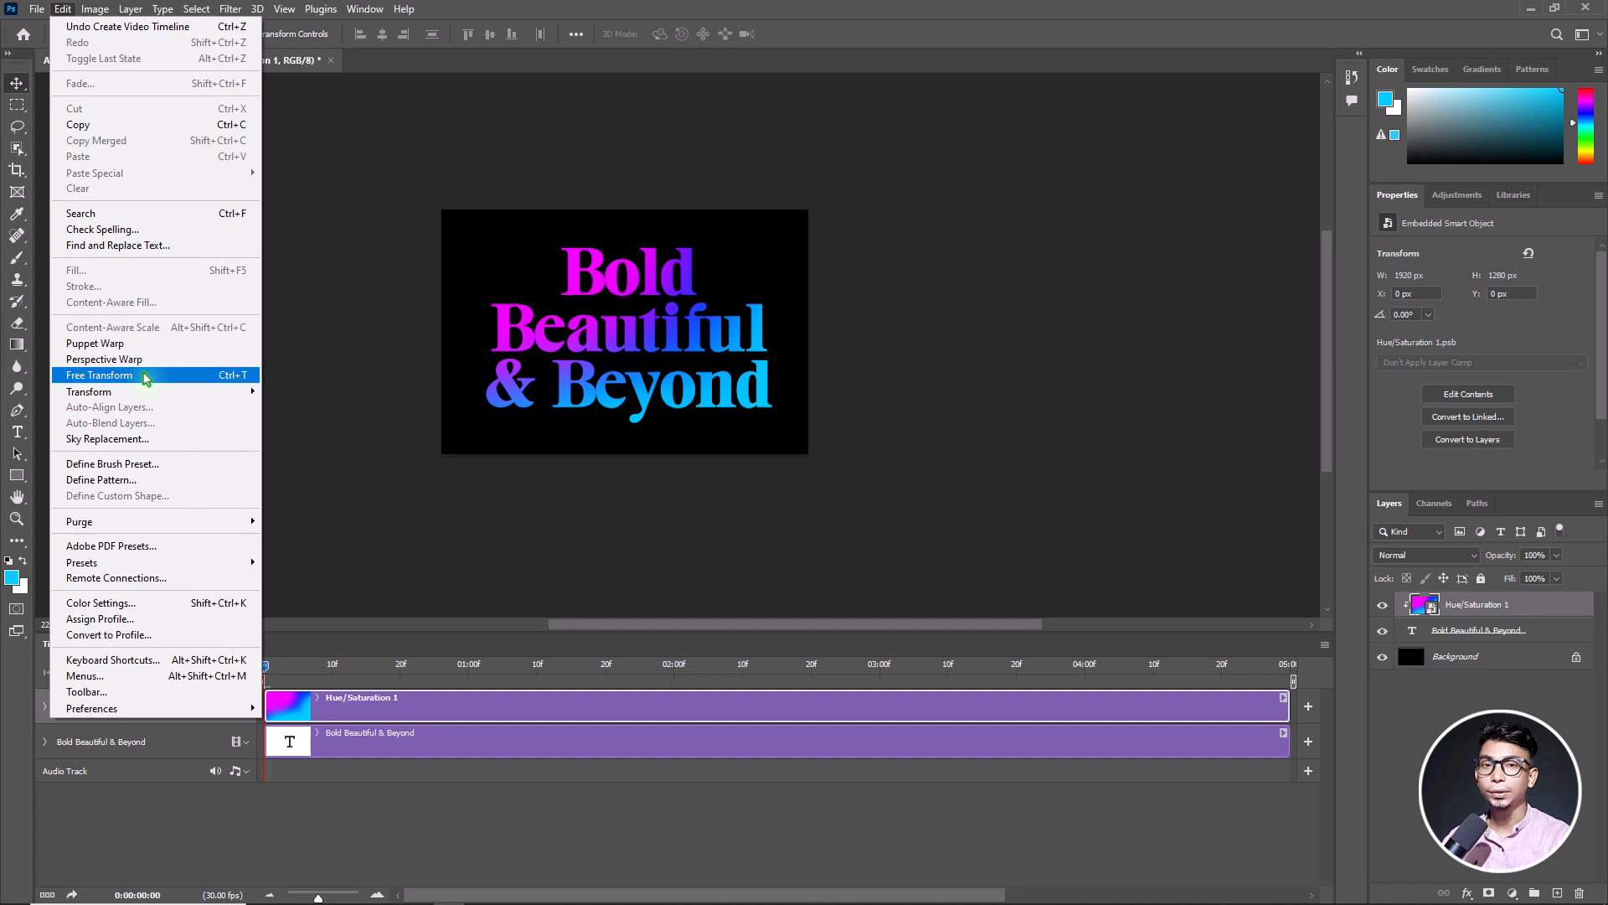
{"action": "left_click", "coordinate": [146, 379]}
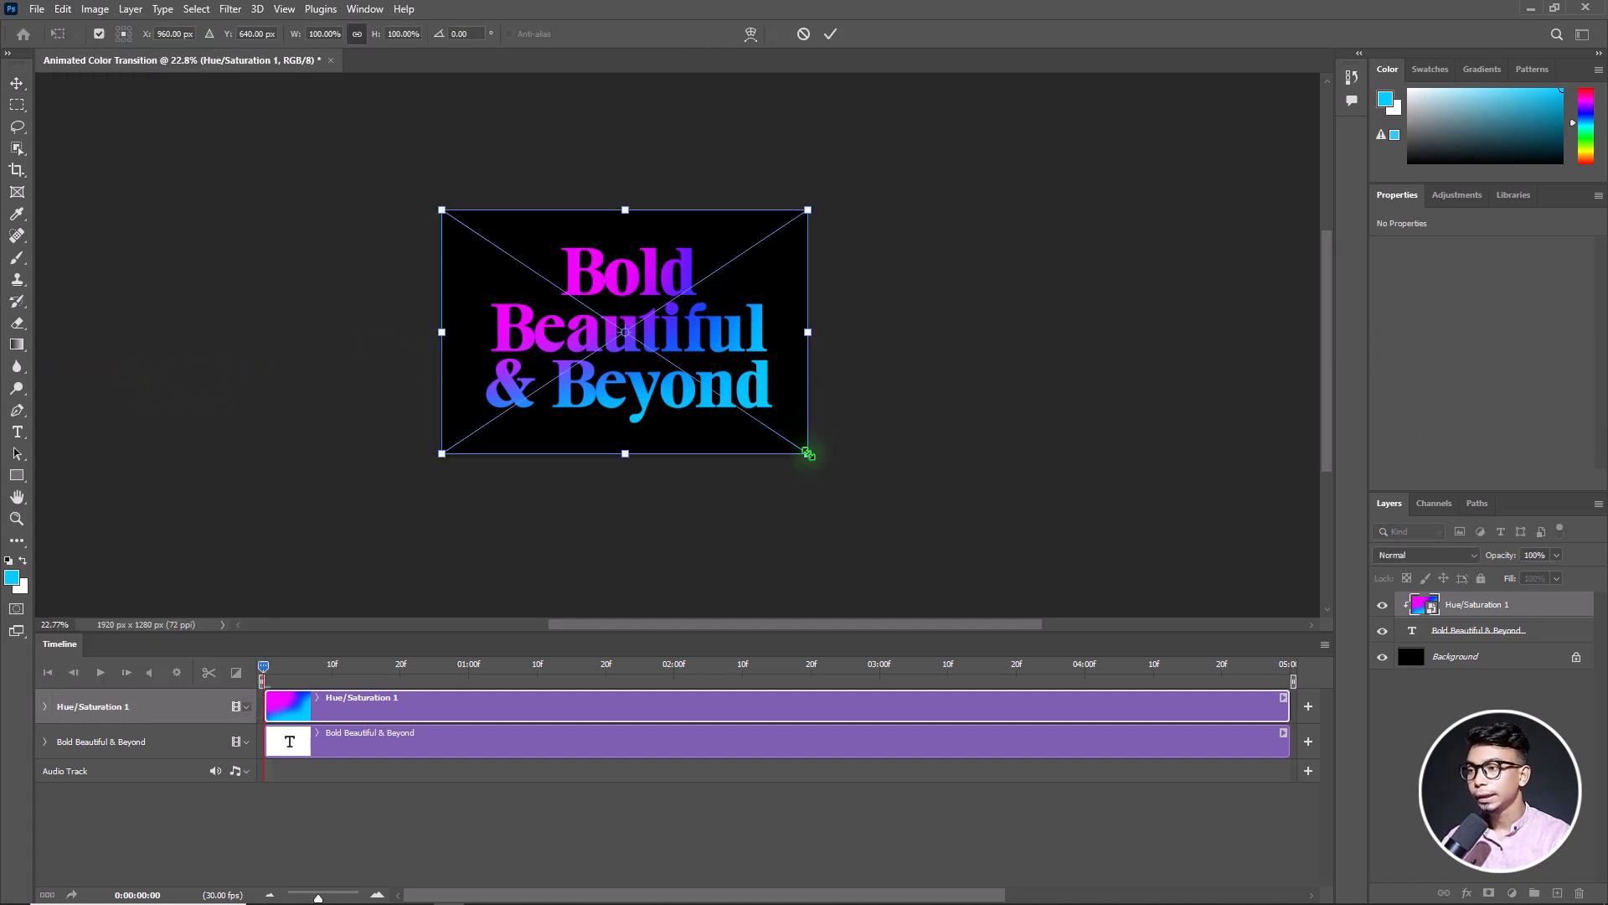
{"action": "left_click_drag", "start_coordinate": [807, 453], "coordinate": [868, 494]}
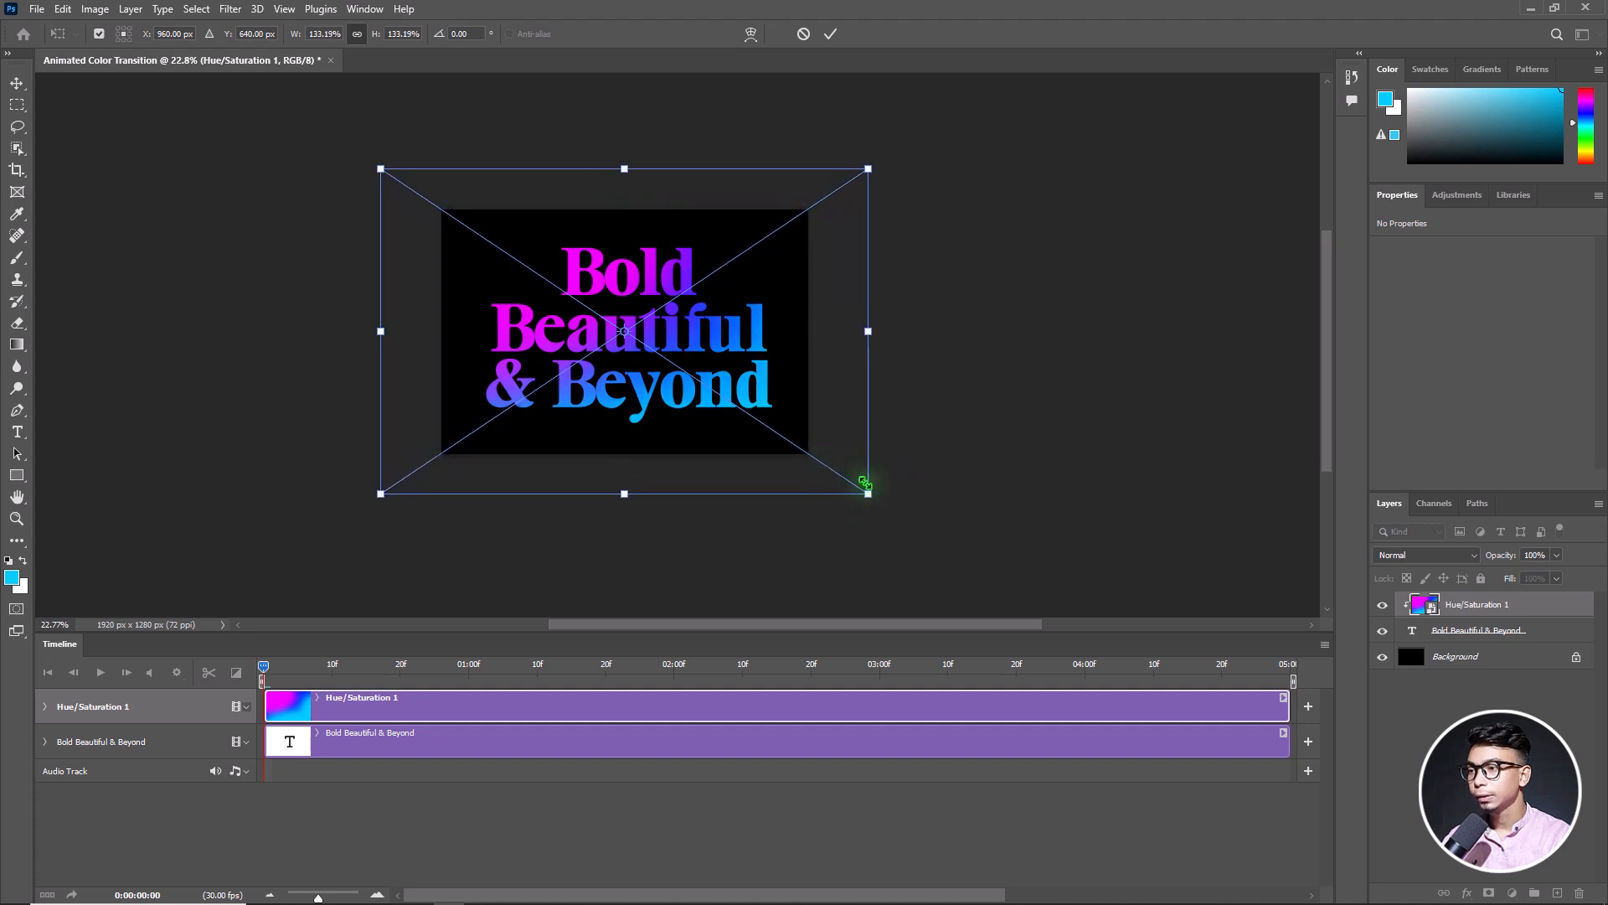
{"action": "left_click_drag", "start_coordinate": [905, 165], "coordinate": [817, 72]}
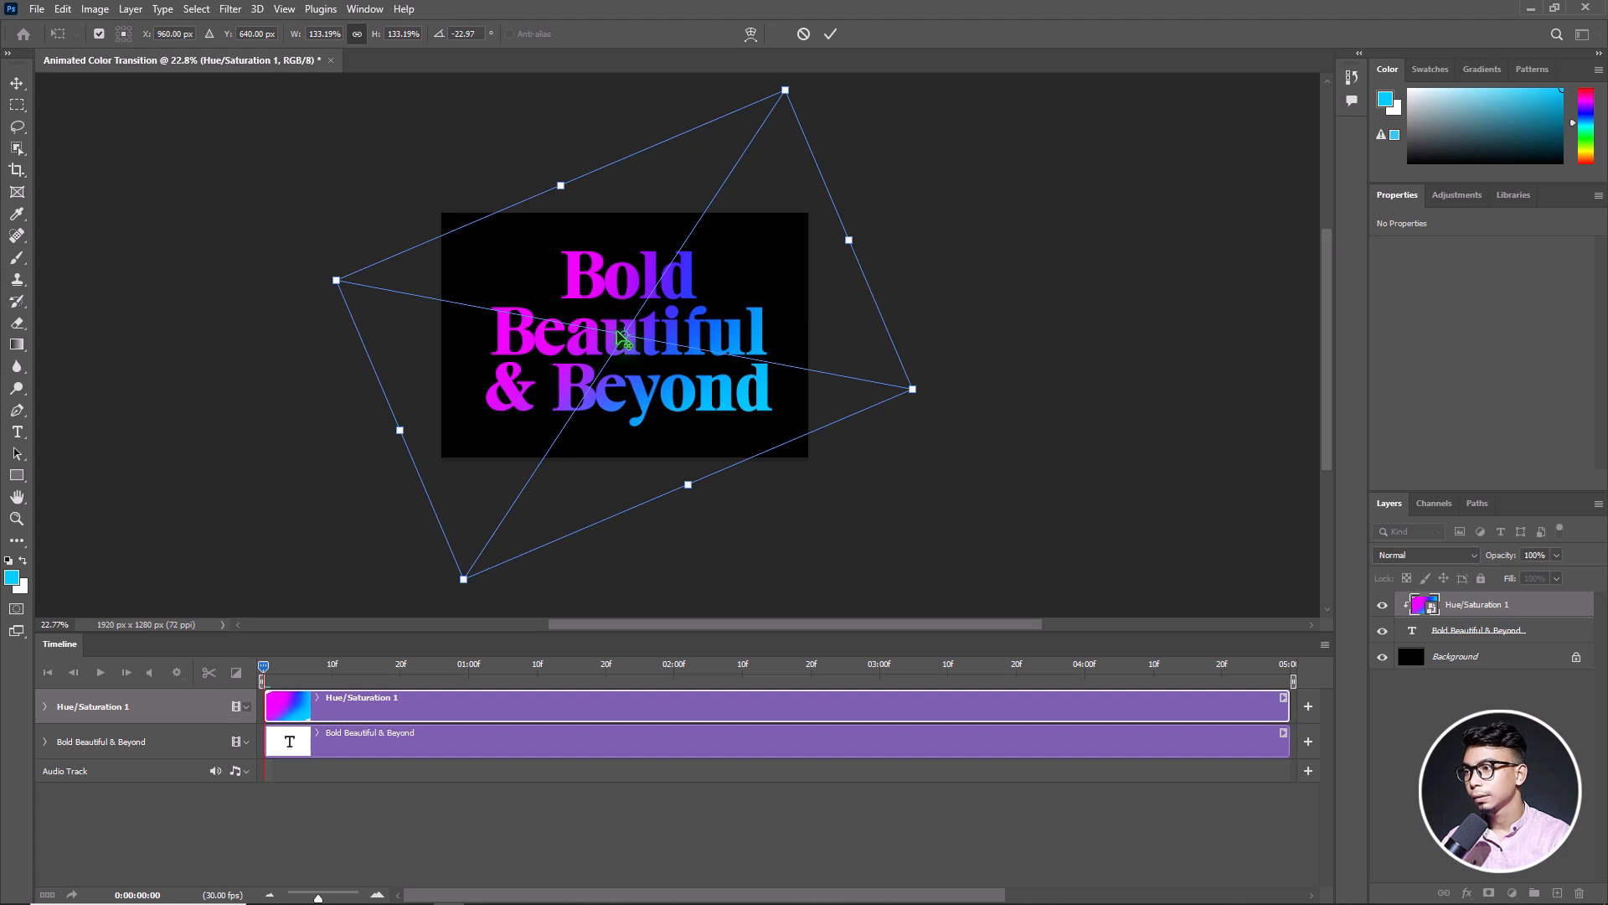
{"action": "left_click_drag", "start_coordinate": [621, 338], "coordinate": [630, 322]}
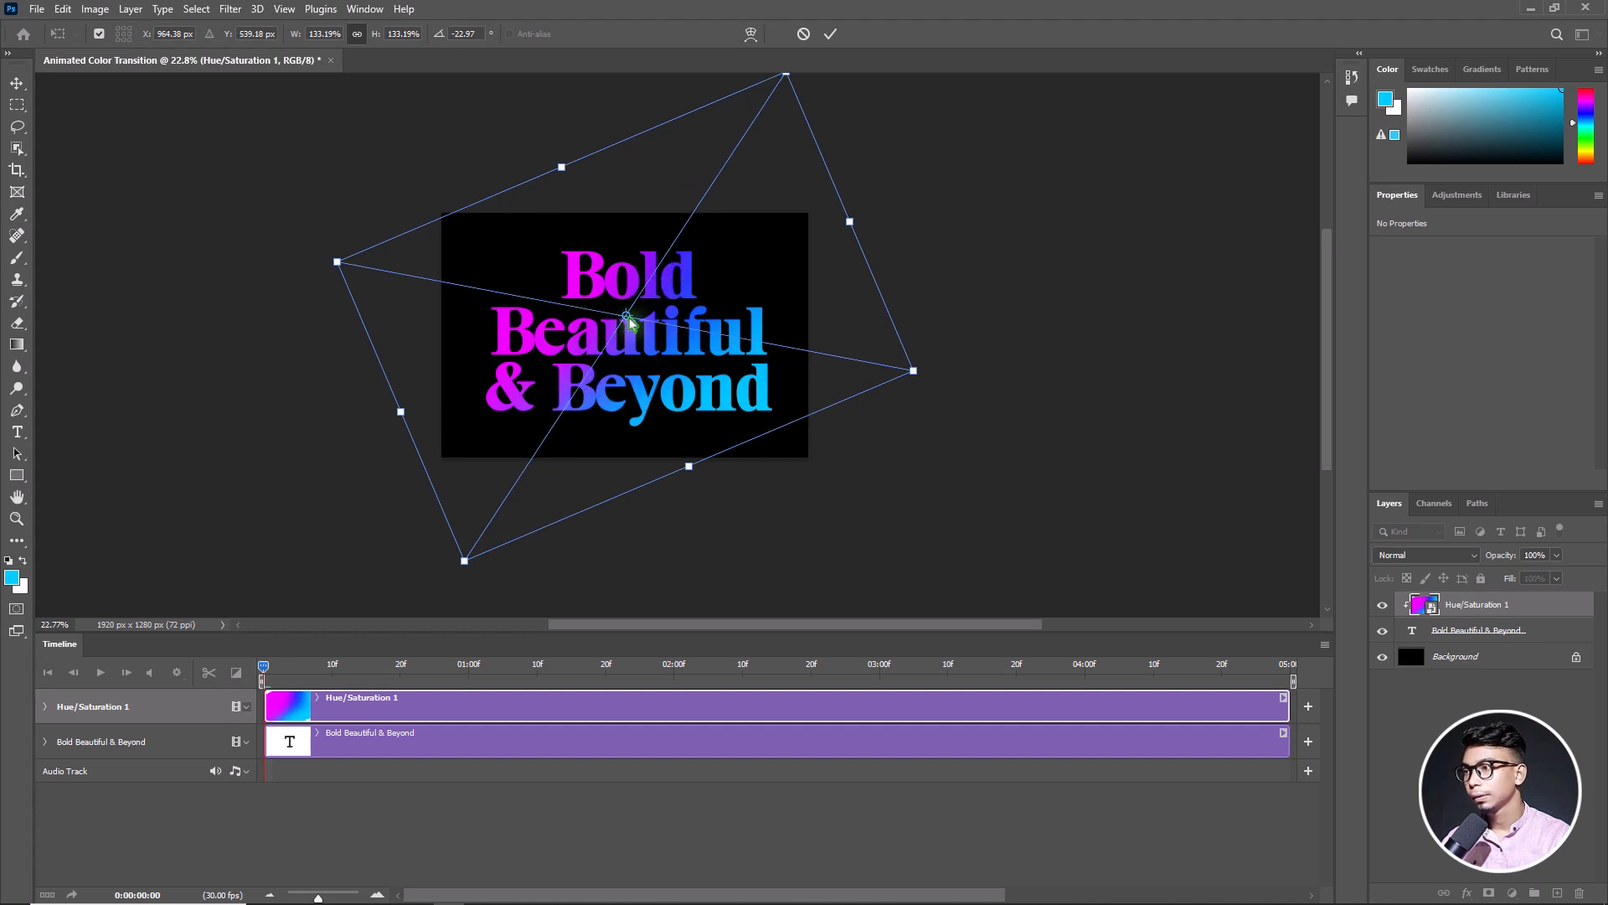
{"action": "left_click", "coordinate": [831, 35]}
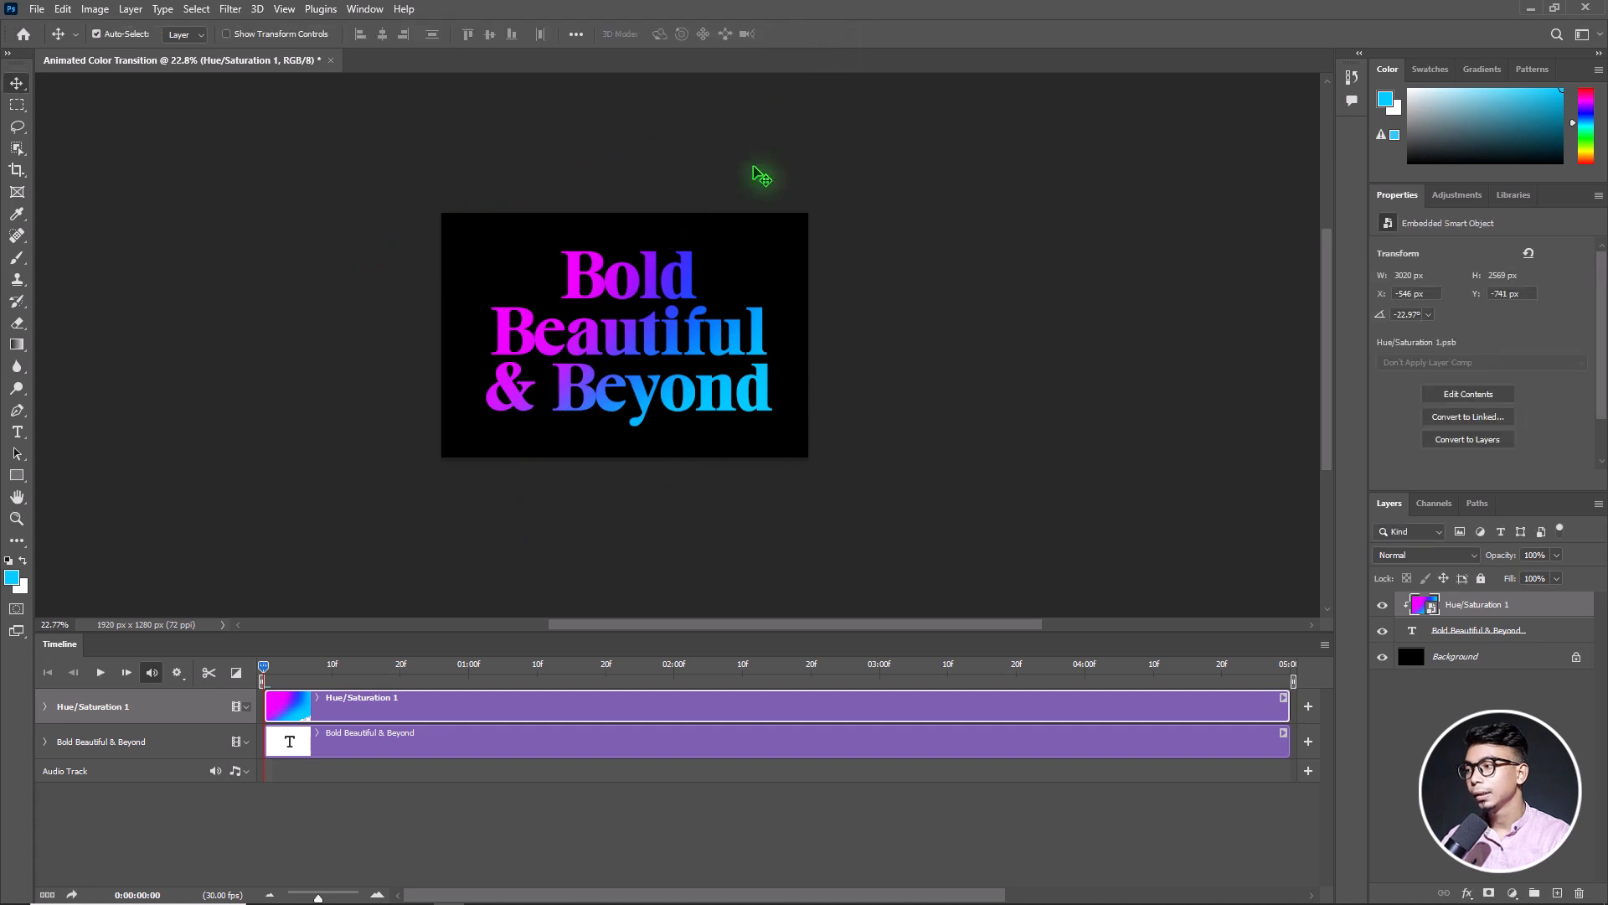
Enable Transform keyframes on the gradient layer at 0:00 and add one at frame 20 with about 141% scale and -57° rotation
{"action": "left_click", "coordinate": [45, 707]}
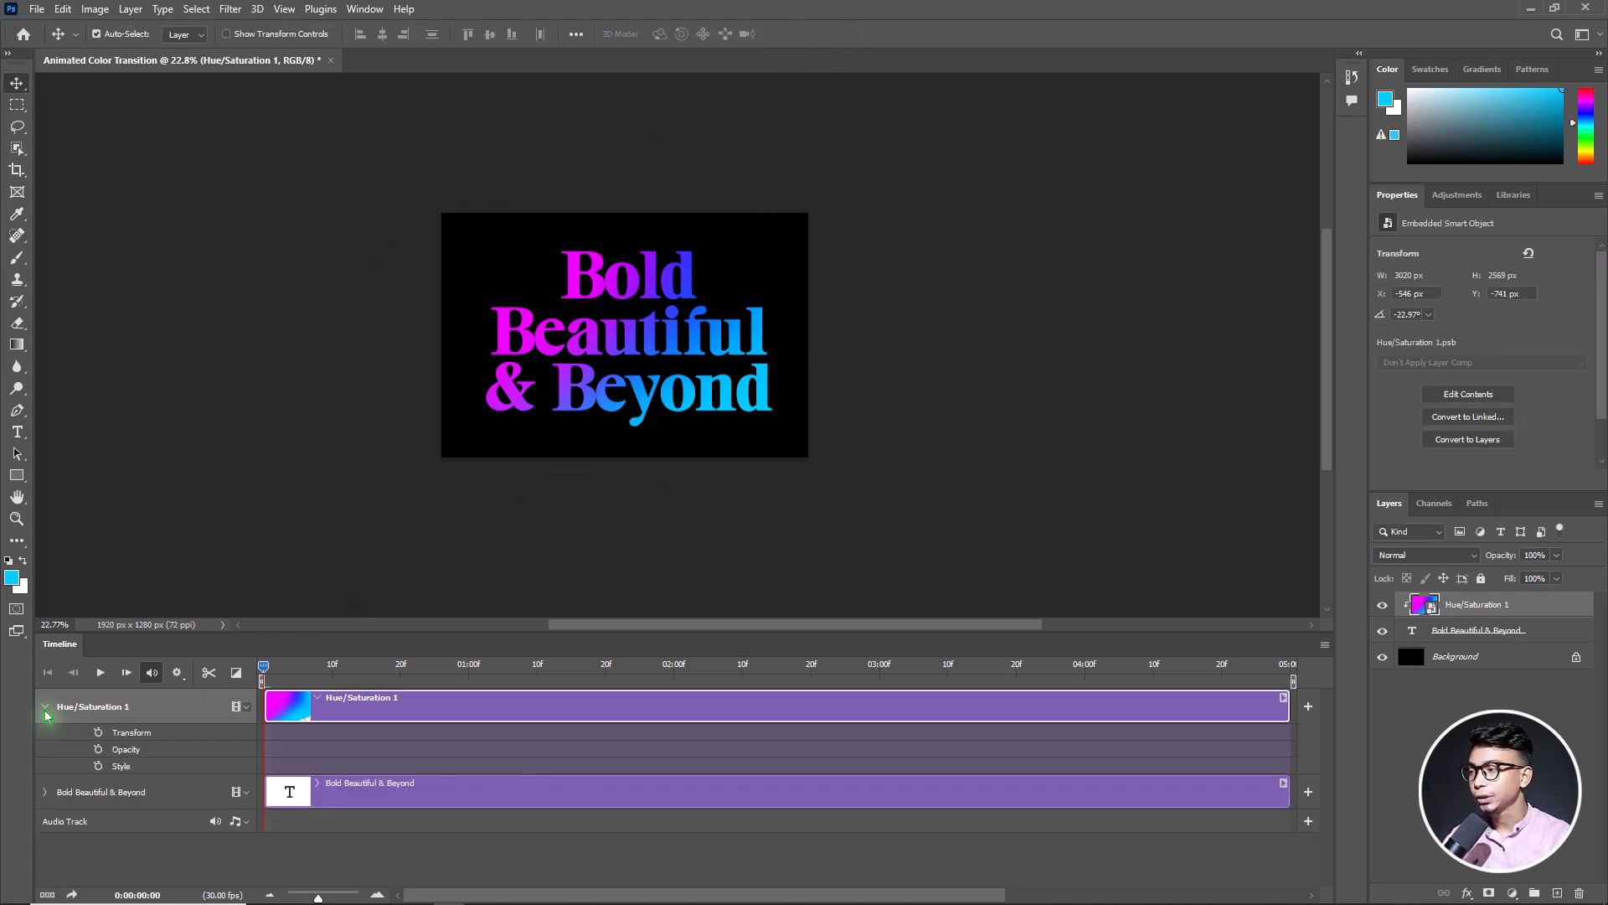
{"action": "left_click", "coordinate": [98, 732]}
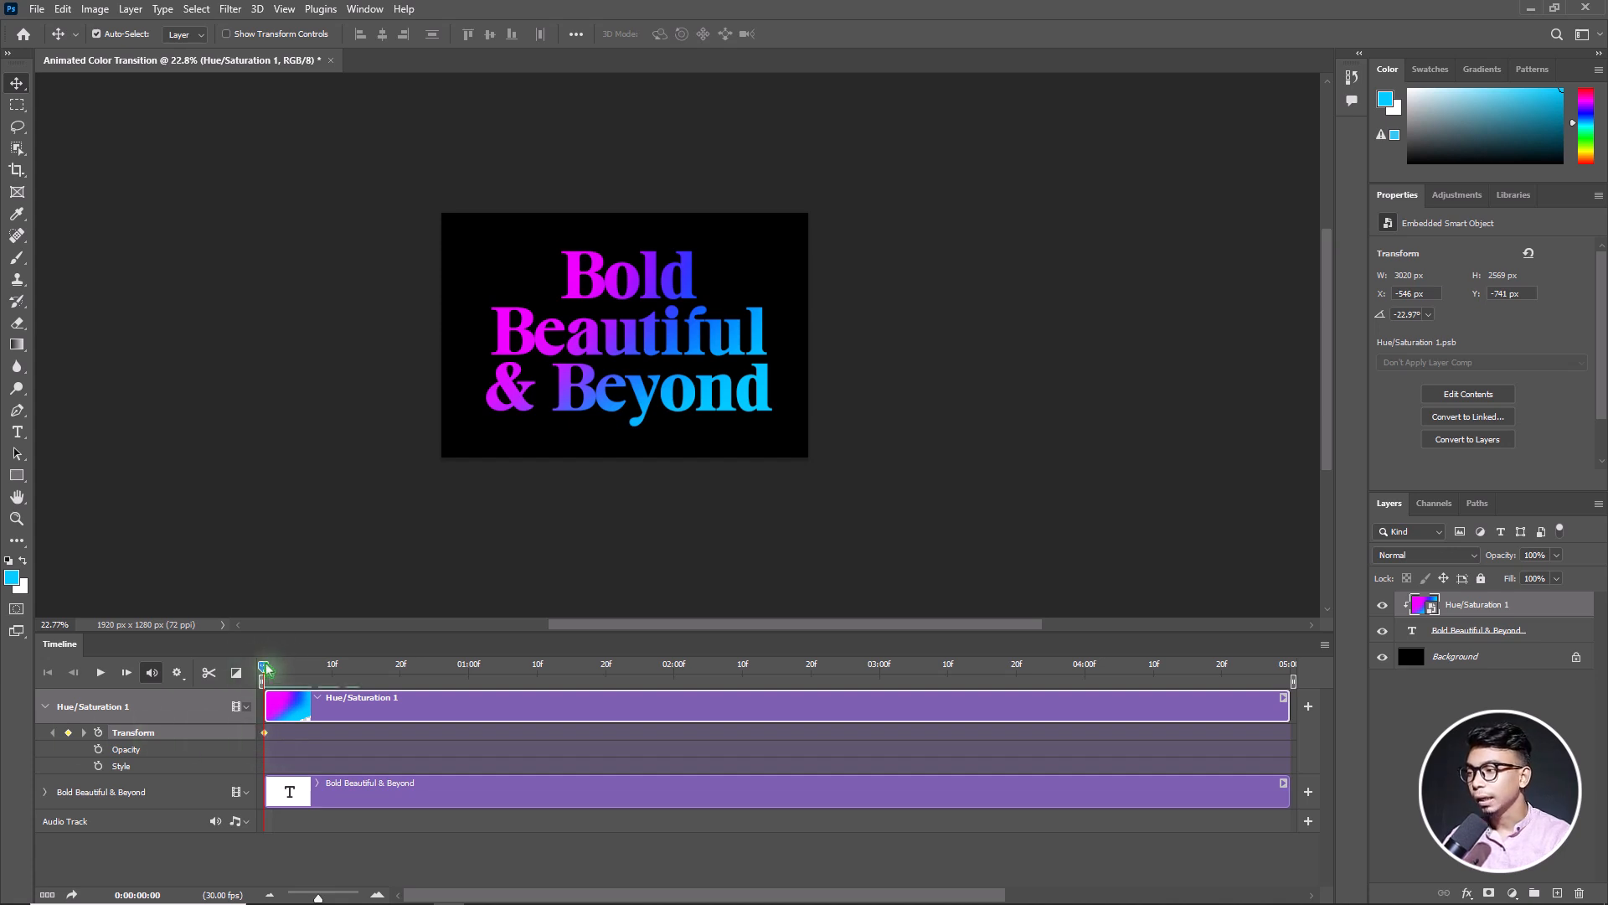
{"action": "left_click_drag", "start_coordinate": [265, 661], "coordinate": [345, 666]}
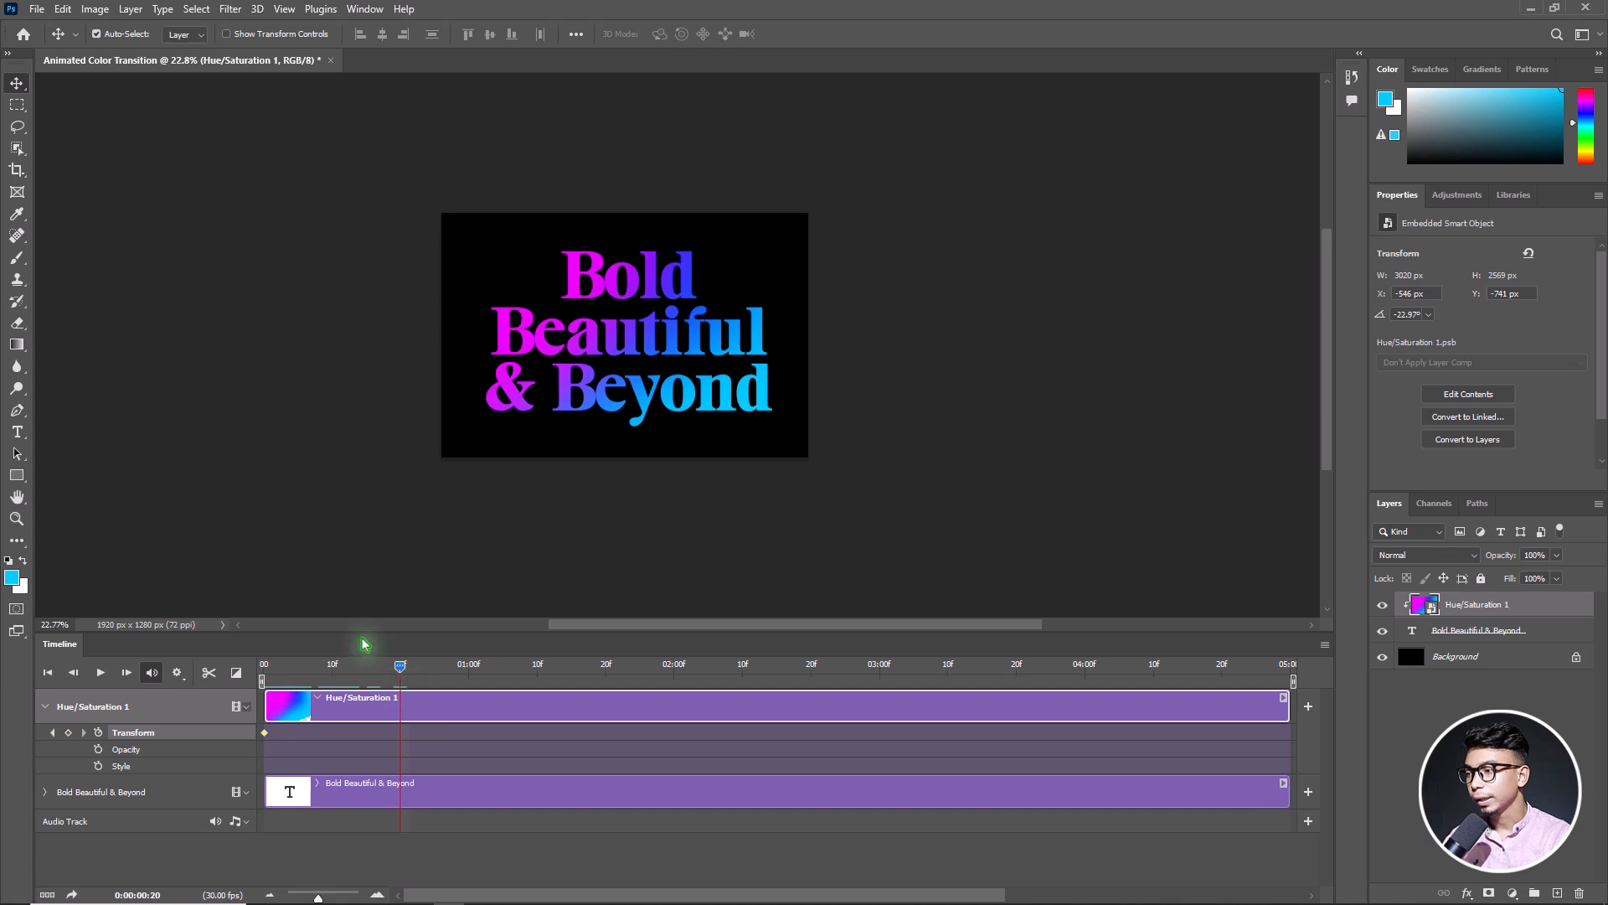
{"action": "key", "text": "ctrl+t"}
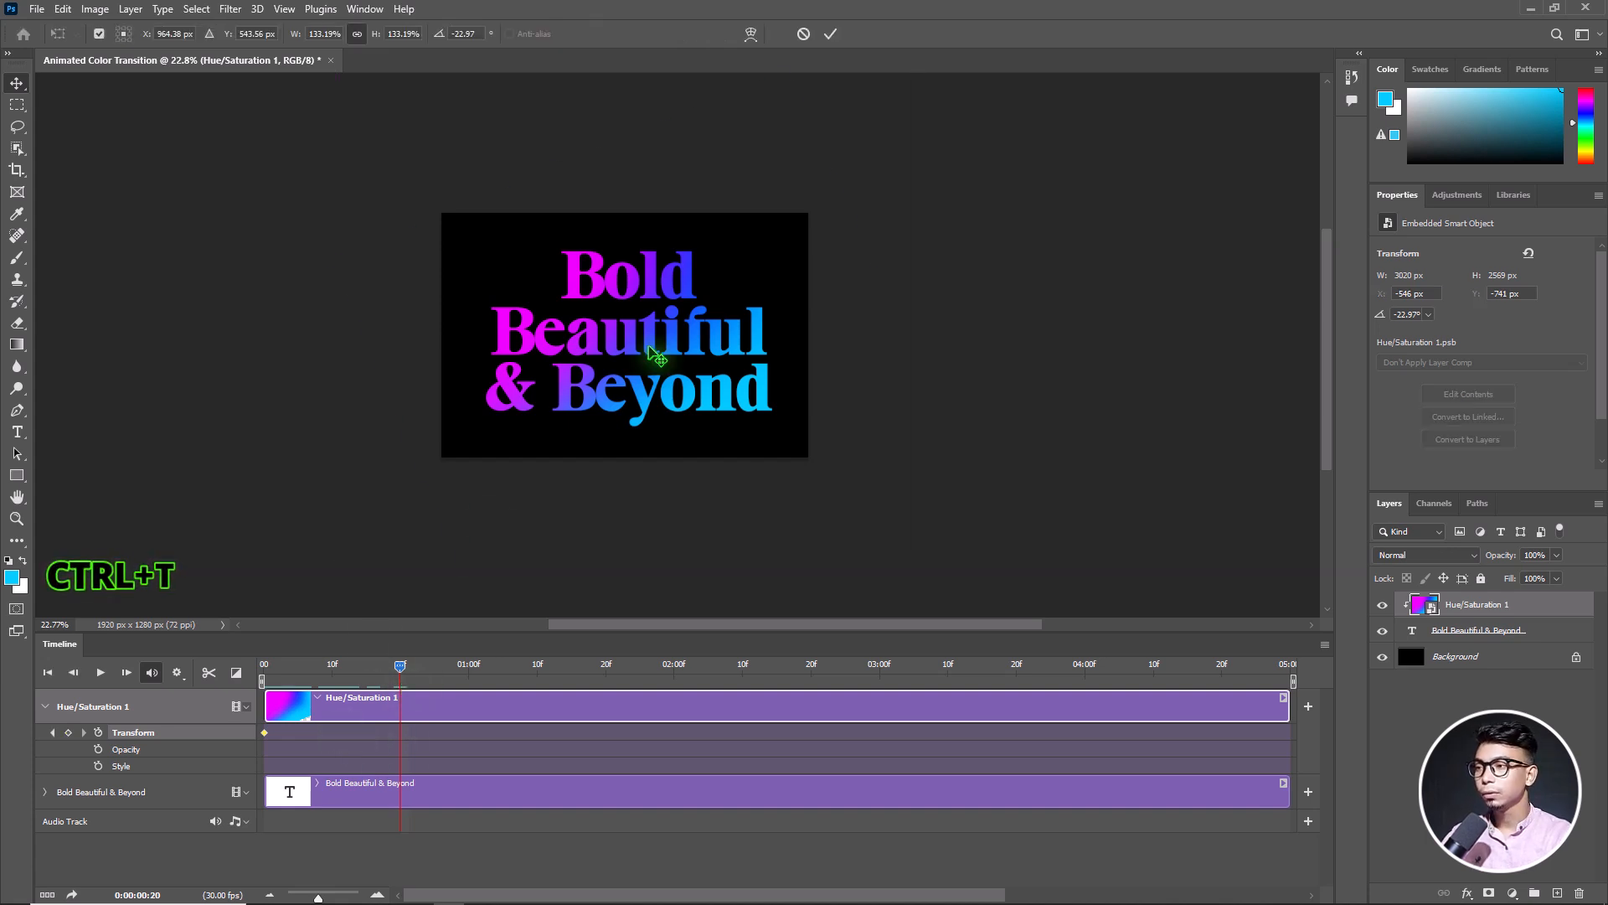
{"action": "left_click_drag", "start_coordinate": [926, 382], "coordinate": [892, 252]}
{"action": "left_click_drag", "start_coordinate": [783, 320], "coordinate": [762, 369]}
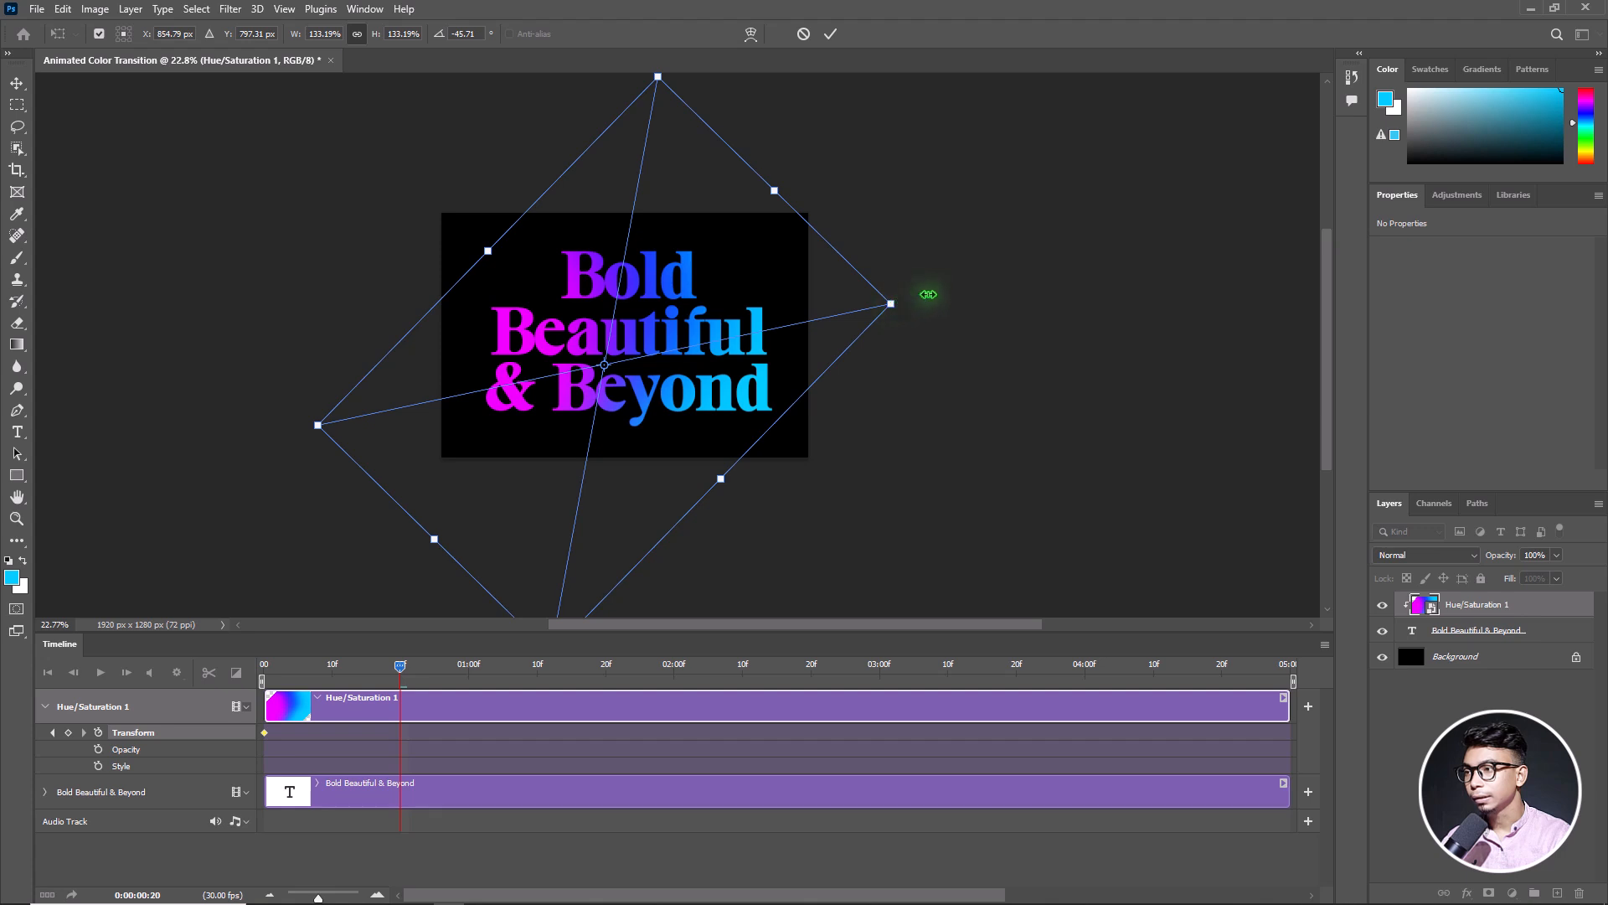
{"action": "left_click_drag", "start_coordinate": [927, 294], "coordinate": [962, 226]}
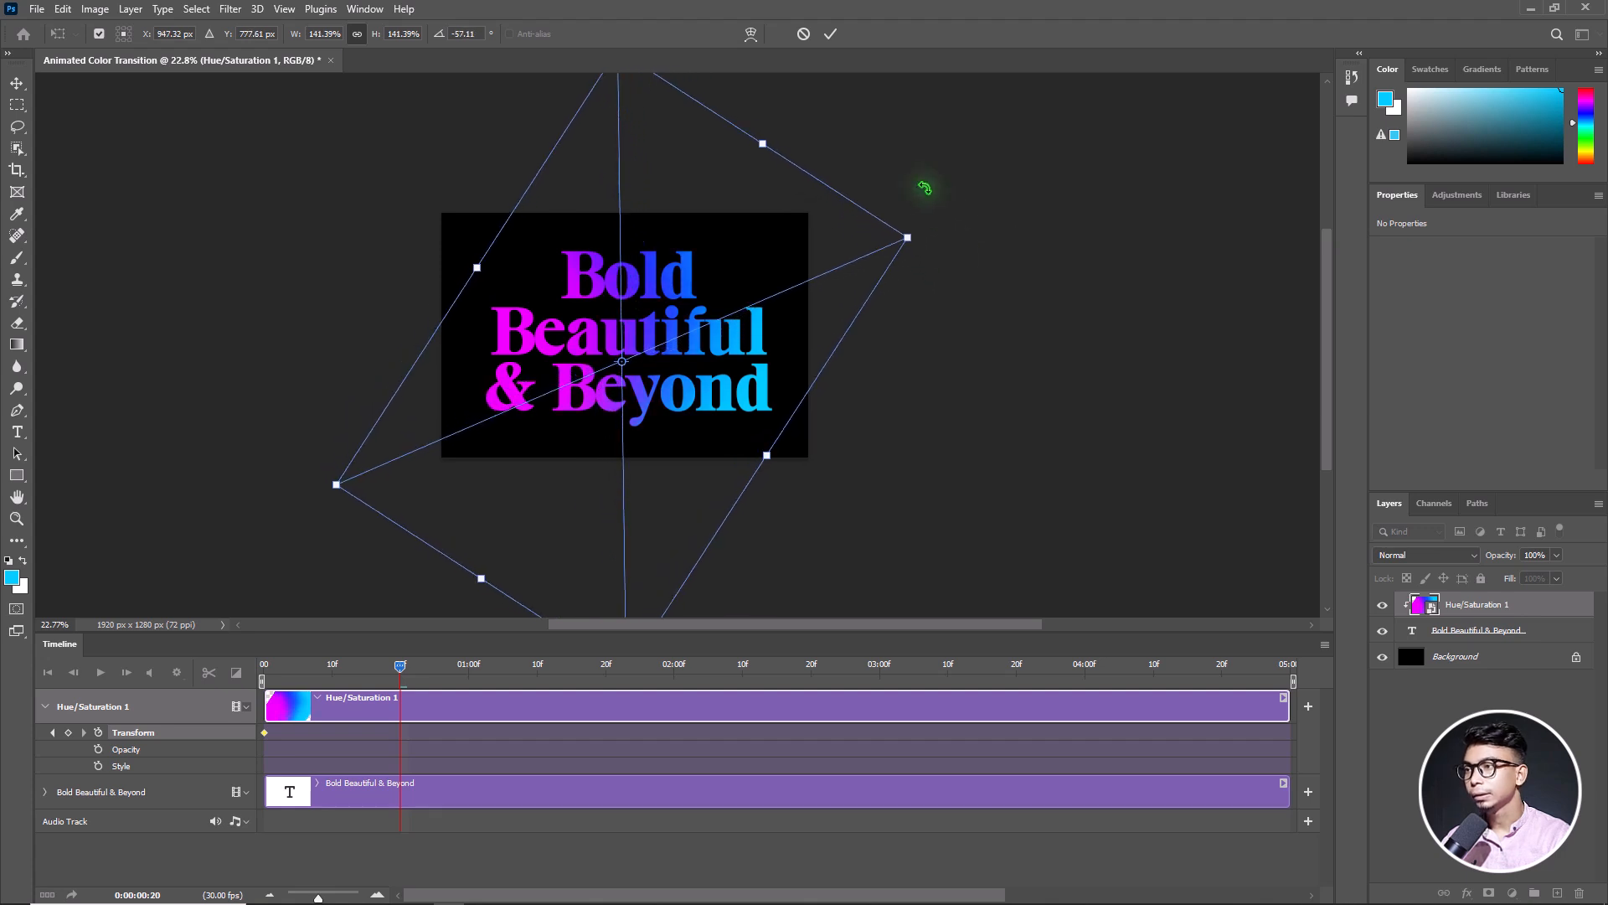
{"action": "left_click", "coordinate": [829, 36]}
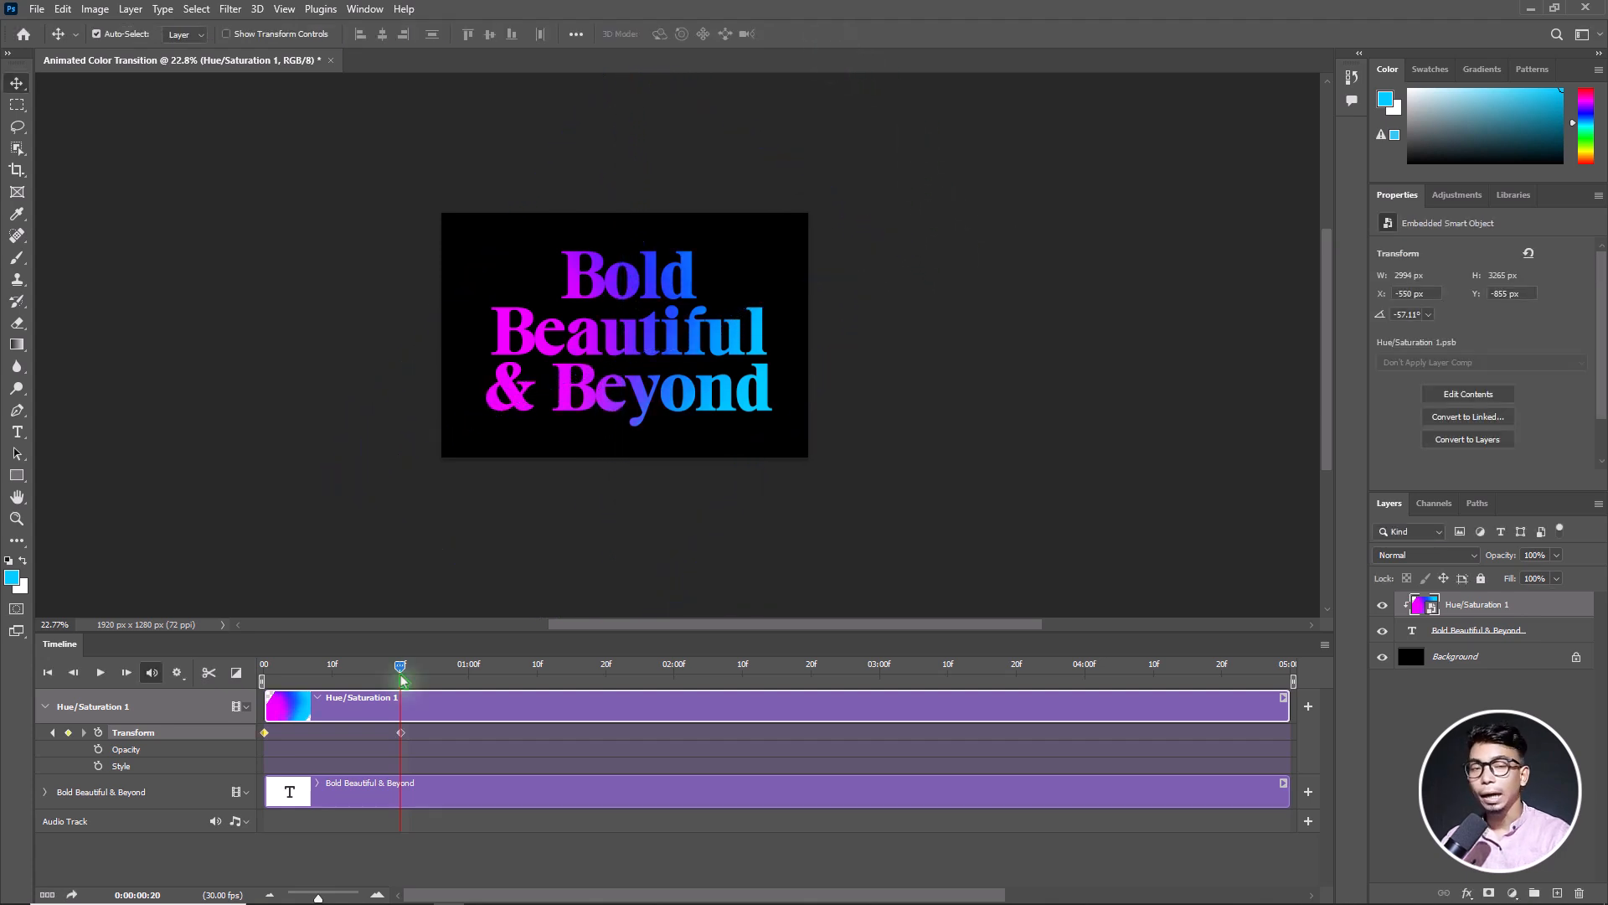
Add a Transform keyframe at 0:00:01:10 by rotating the gradient to about -83° and moving it slightly up over the text
{"action": "left_click_drag", "start_coordinate": [401, 665], "coordinate": [537, 667]}
{"action": "key", "text": "ctrl+t"}
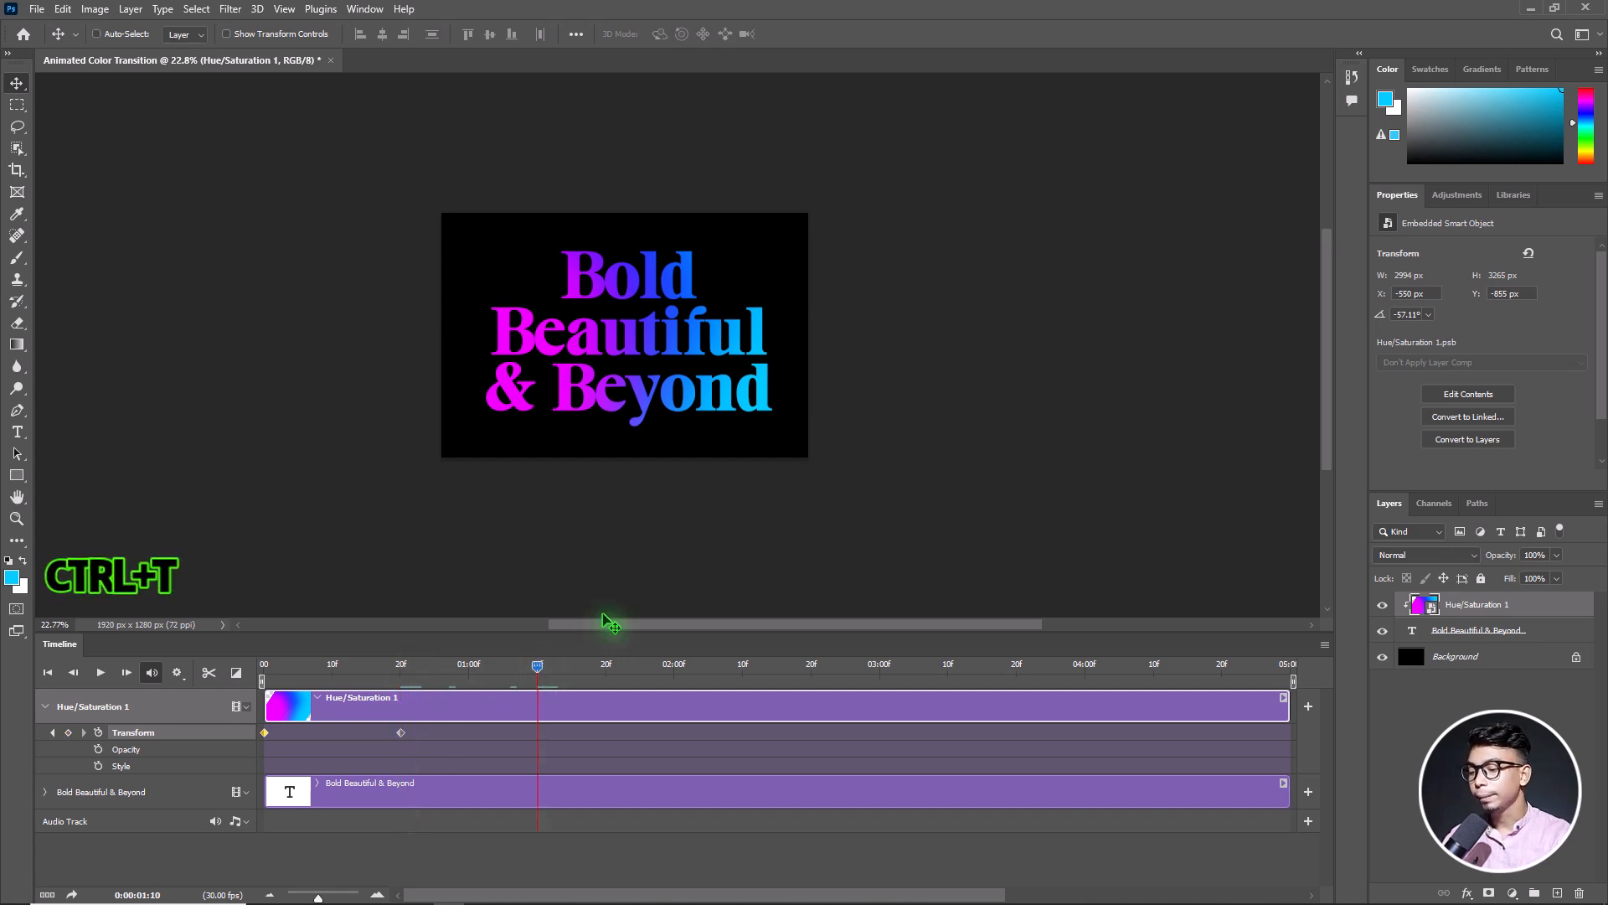
{"action": "left_click_drag", "start_coordinate": [937, 242], "coordinate": [862, 115]}
{"action": "left_click_drag", "start_coordinate": [716, 371], "coordinate": [706, 340]}
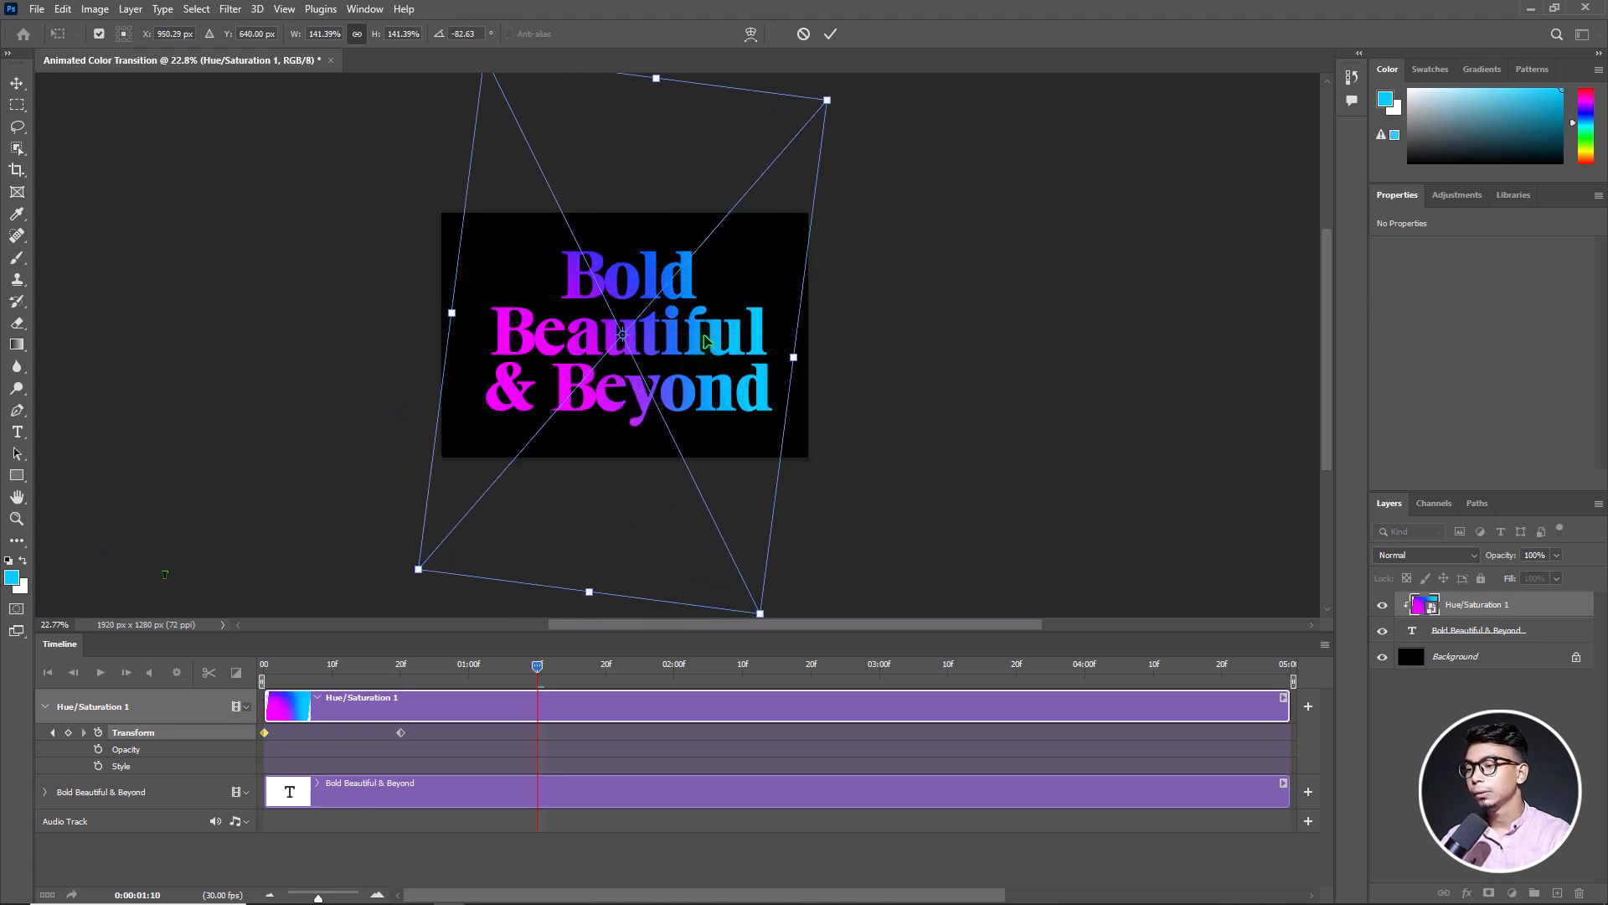
{"action": "key", "text": "Return"}
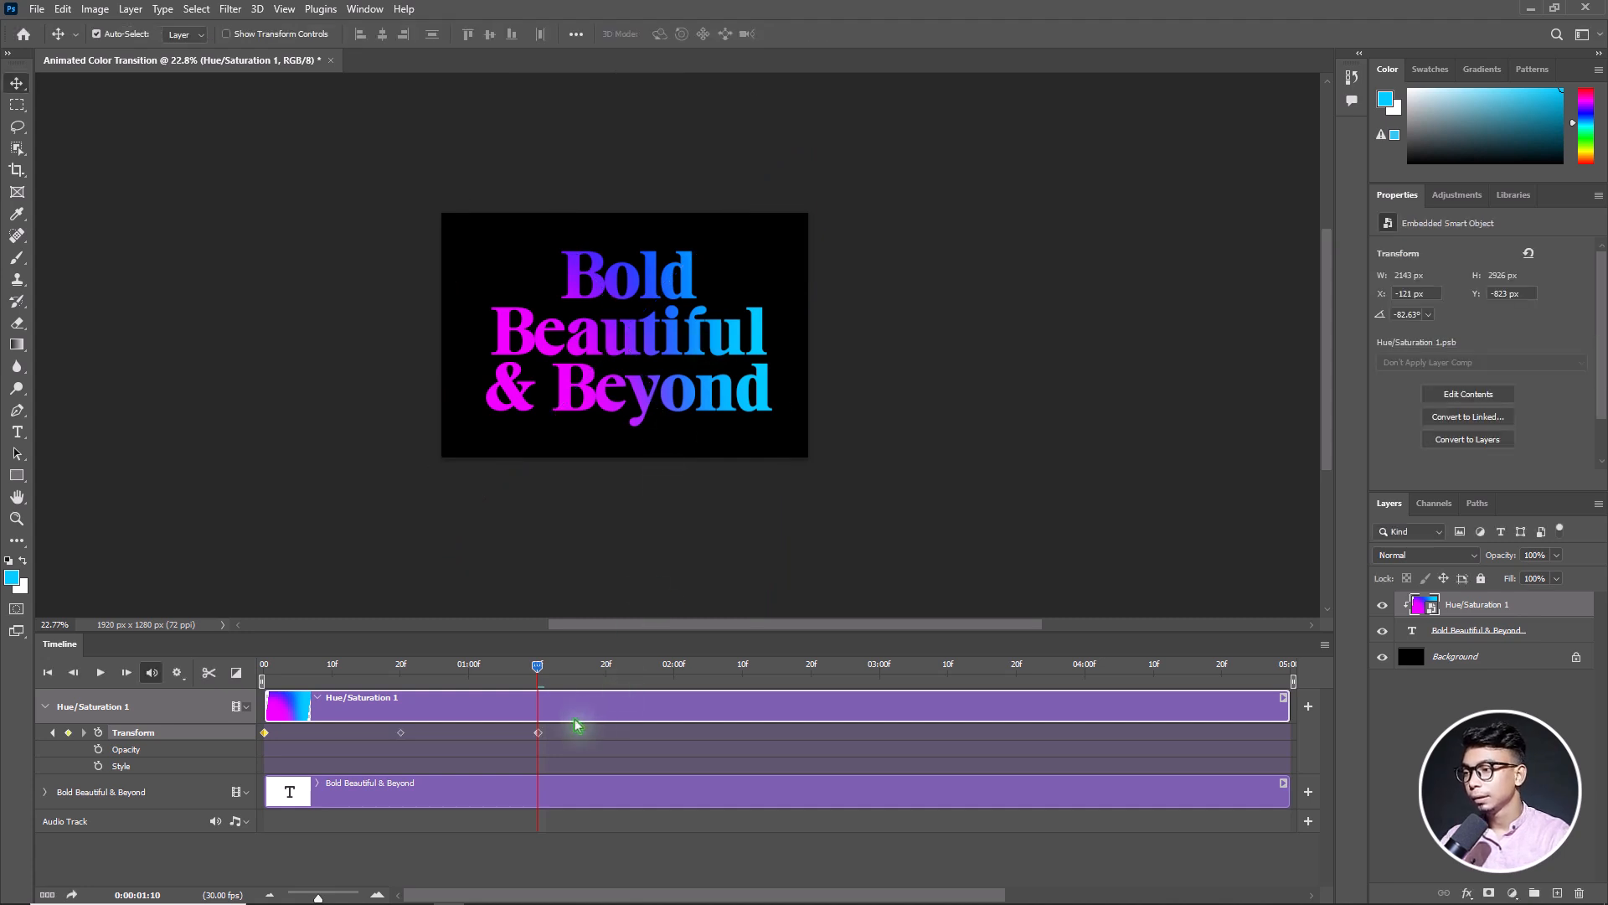
Add a Transform keyframe at 0:00:02:00 by rotating the gradient to about -146° and shifting it slightly down and to the left
{"action": "left_click_drag", "start_coordinate": [537, 673], "coordinate": [672, 687]}
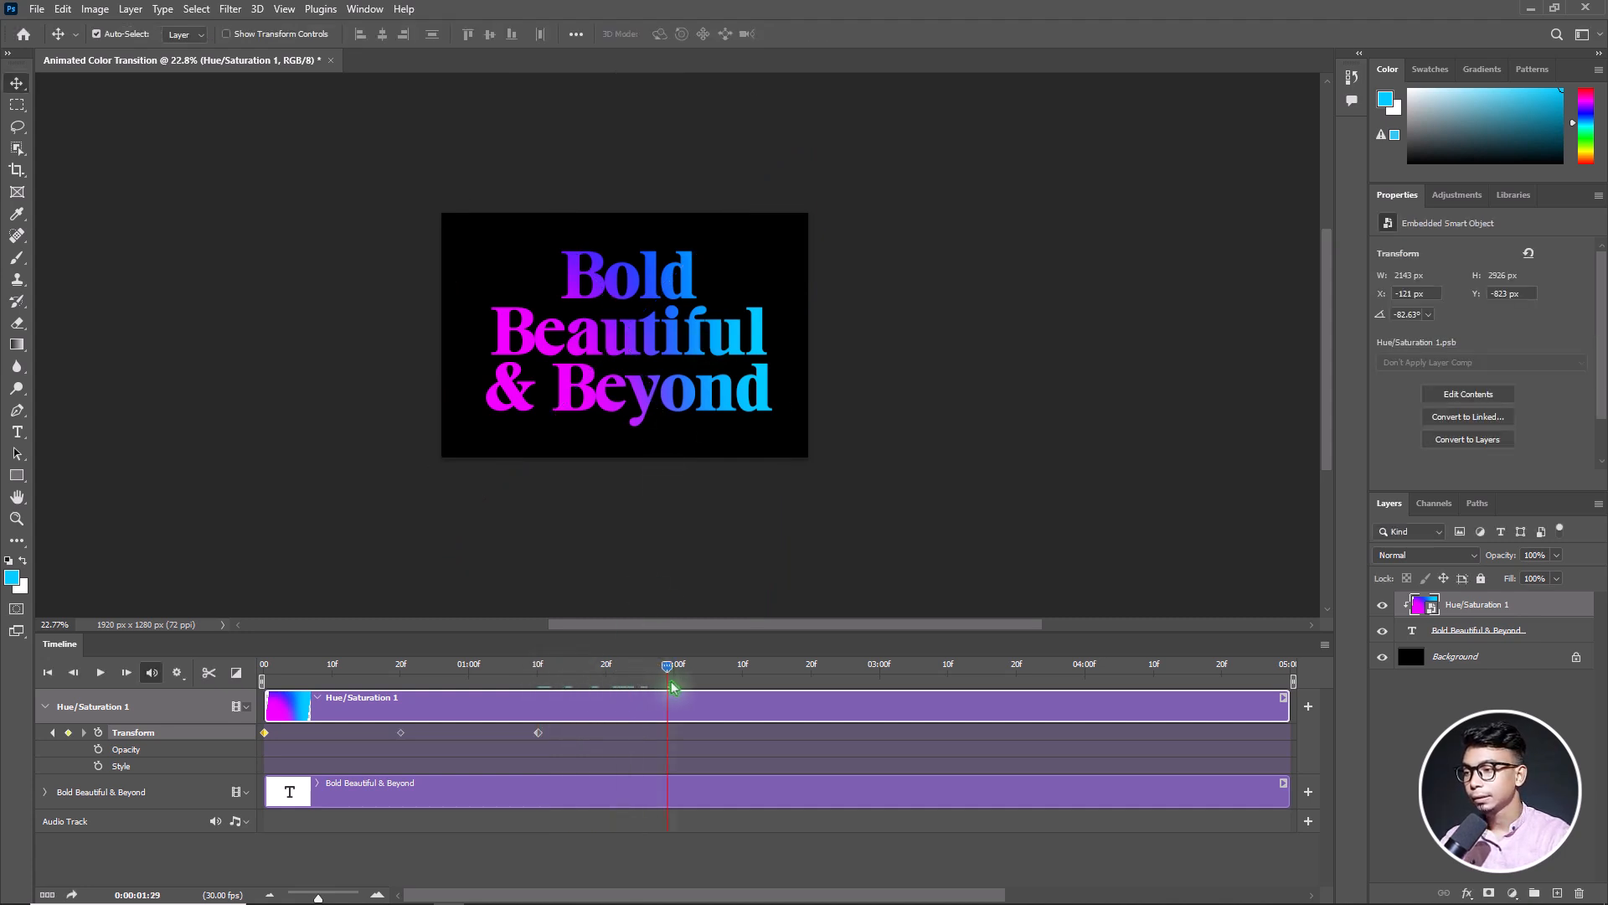
{"action": "key", "text": "ctrl+t"}
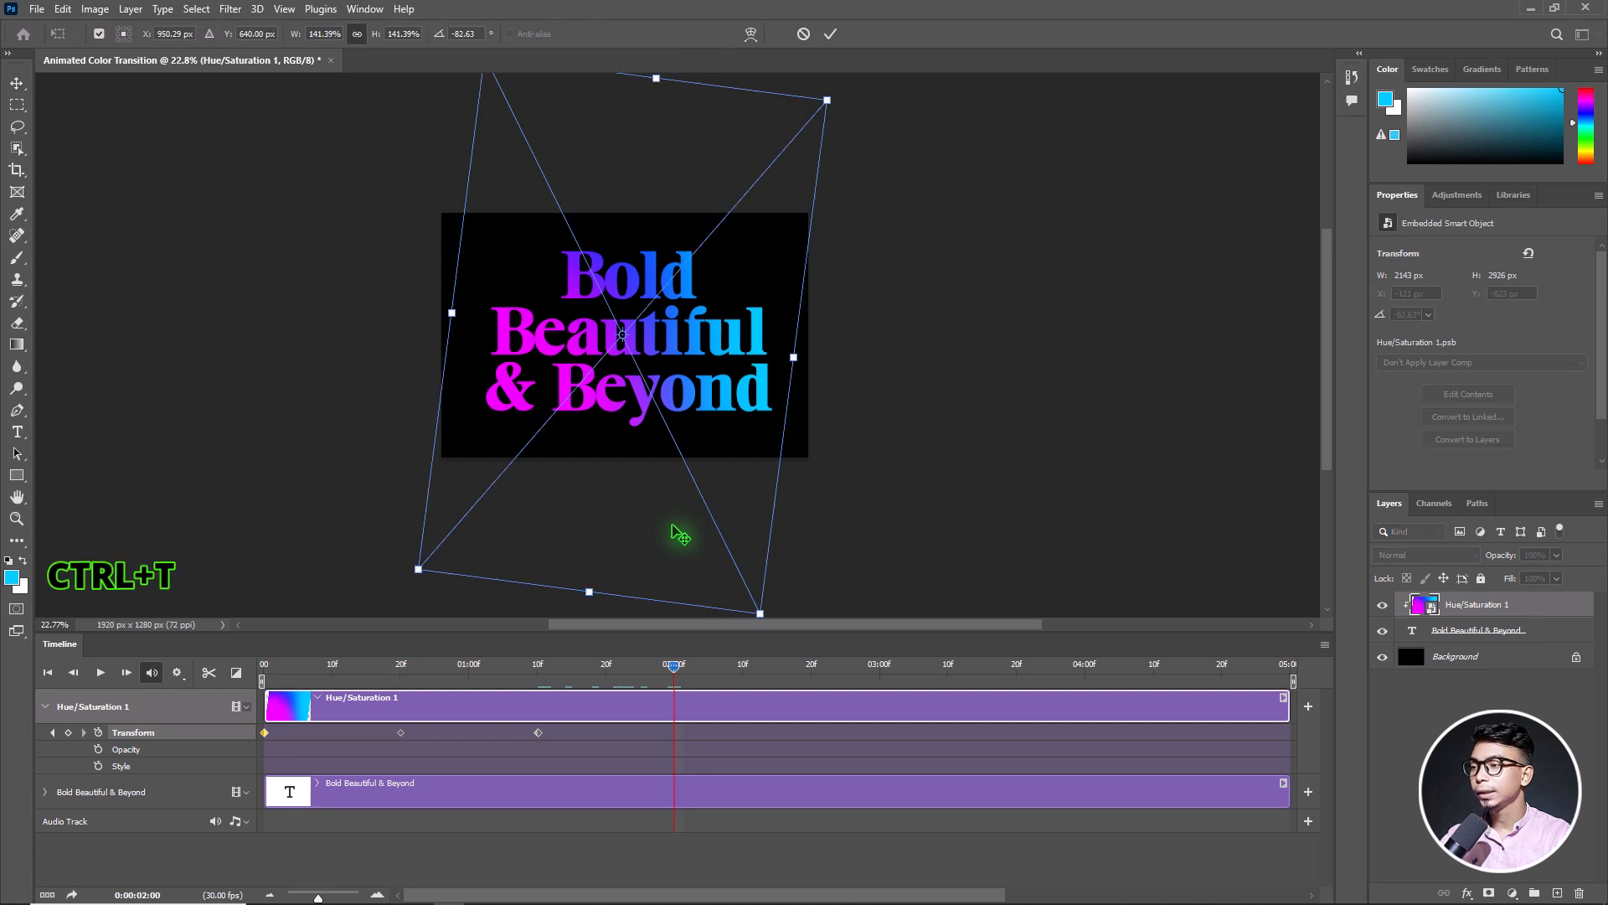
{"action": "left_click_drag", "start_coordinate": [782, 595], "coordinate": [684, 356]}
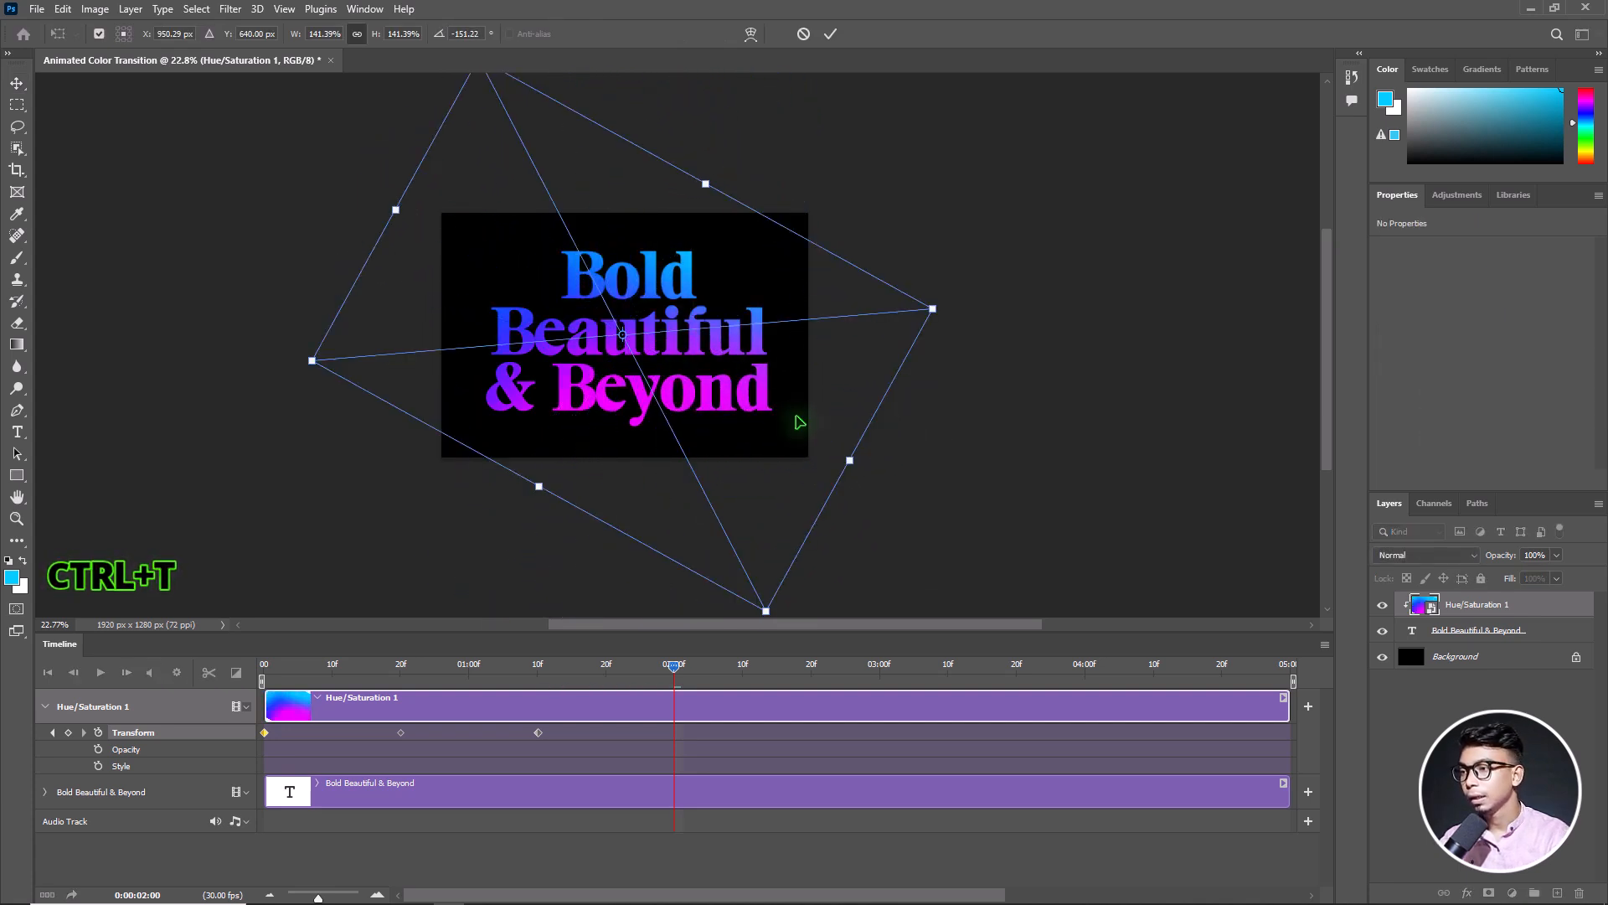
{"action": "mouse_move", "coordinate": [798, 431]}
{"action": "left_mouse_down"}
{"action": "mouse_move", "coordinate": [786, 461]}
{"action": "mouse_move", "coordinate": [782, 442]}
{"action": "left_mouse_up"}
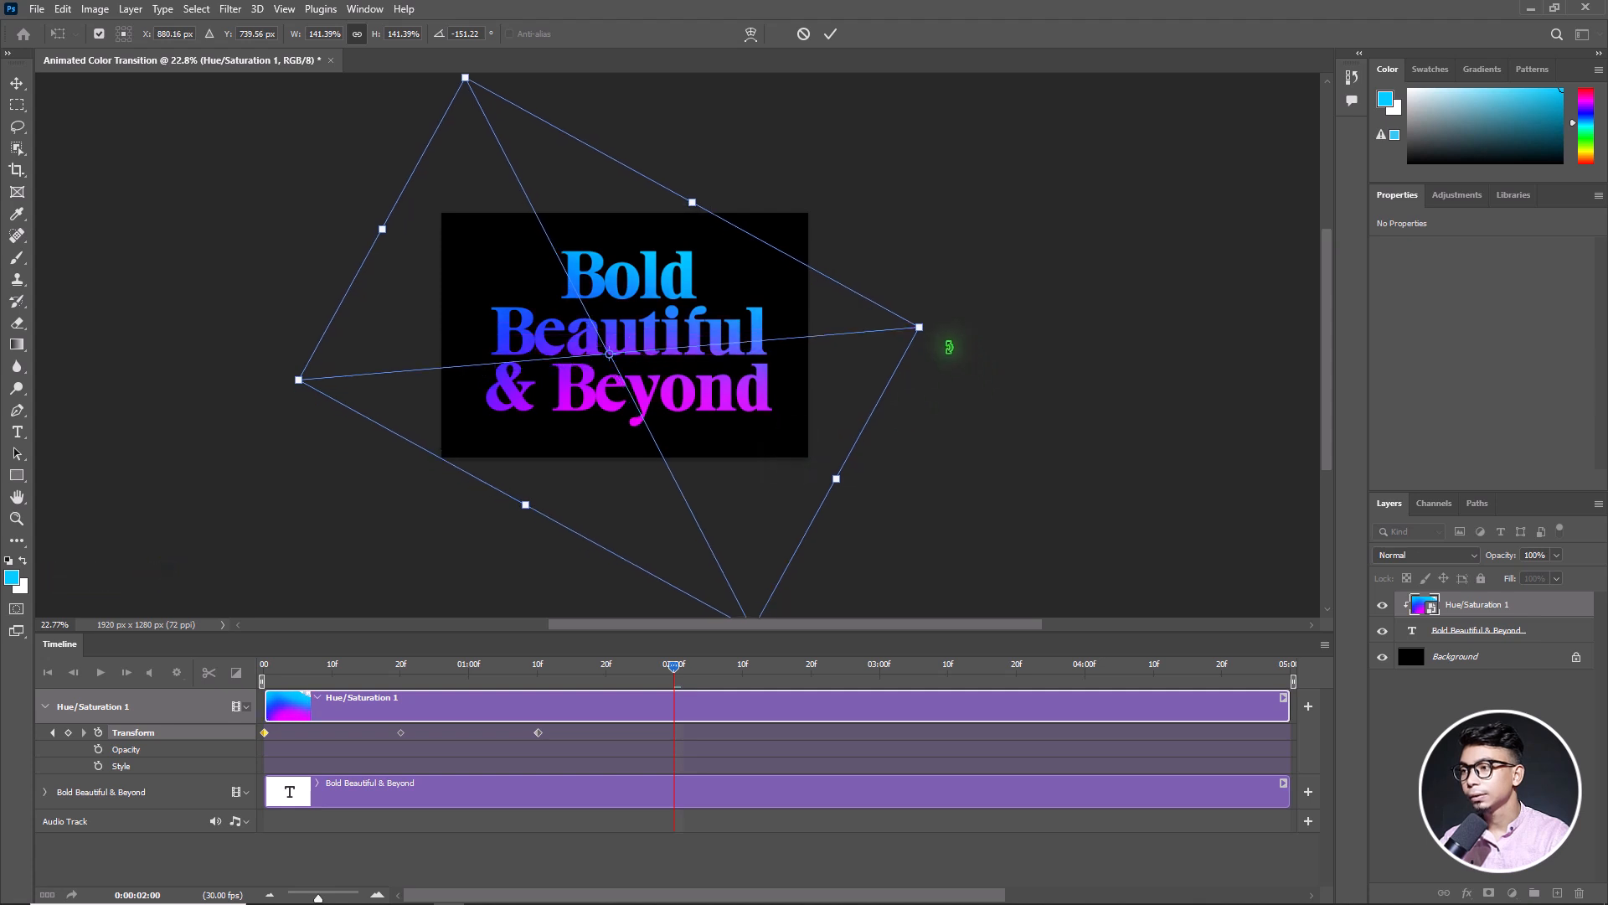
{"action": "left_click_drag", "start_coordinate": [846, 150], "coordinate": [867, 171]}
{"action": "left_click", "coordinate": [830, 34]}
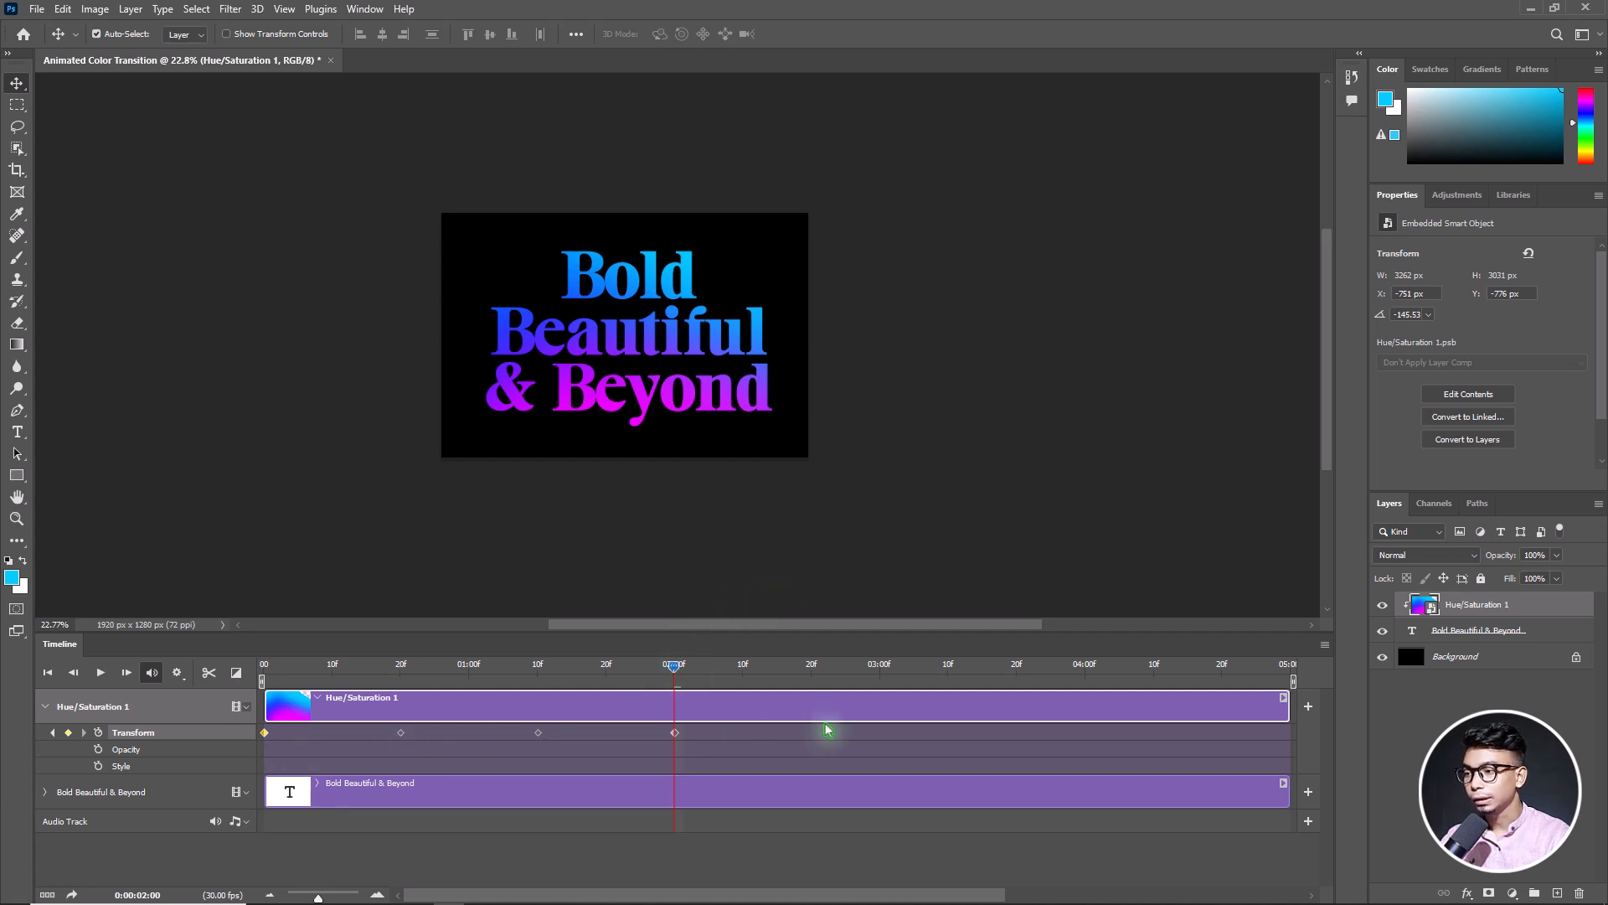
Add a Transform keyframe at 0:00:02:20 and paste the first keyframe's transform onto it so the animation ends as it starts
{"action": "left_click", "coordinate": [669, 668]}
{"action": "left_click_drag", "start_coordinate": [709, 672], "coordinate": [811, 678]}
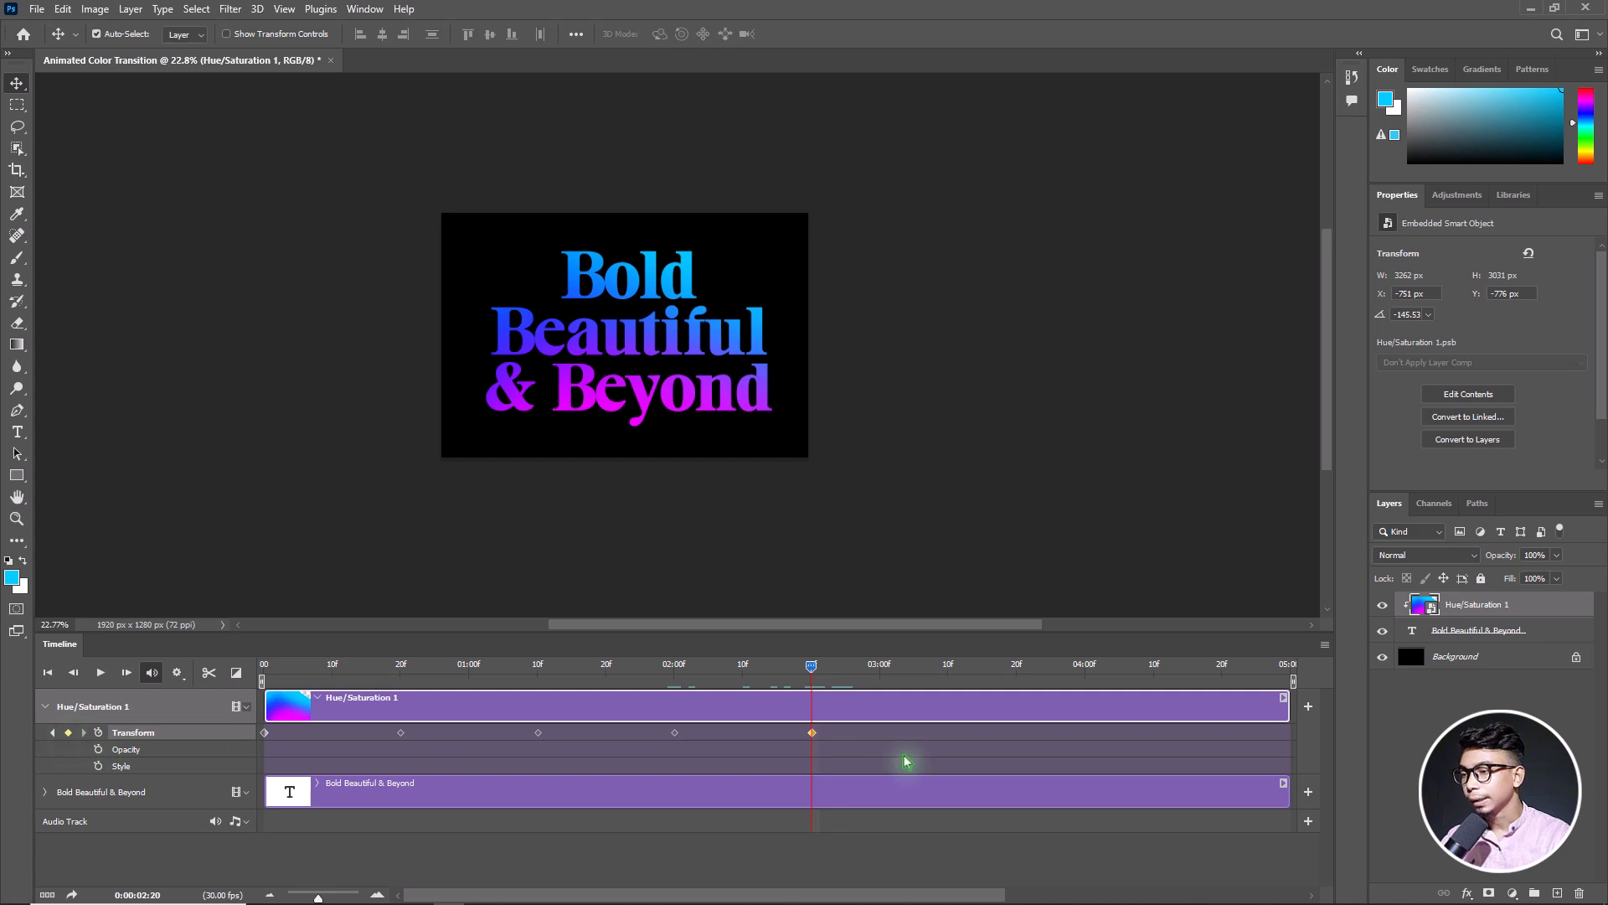
{"action": "left_click", "coordinate": [264, 733]}
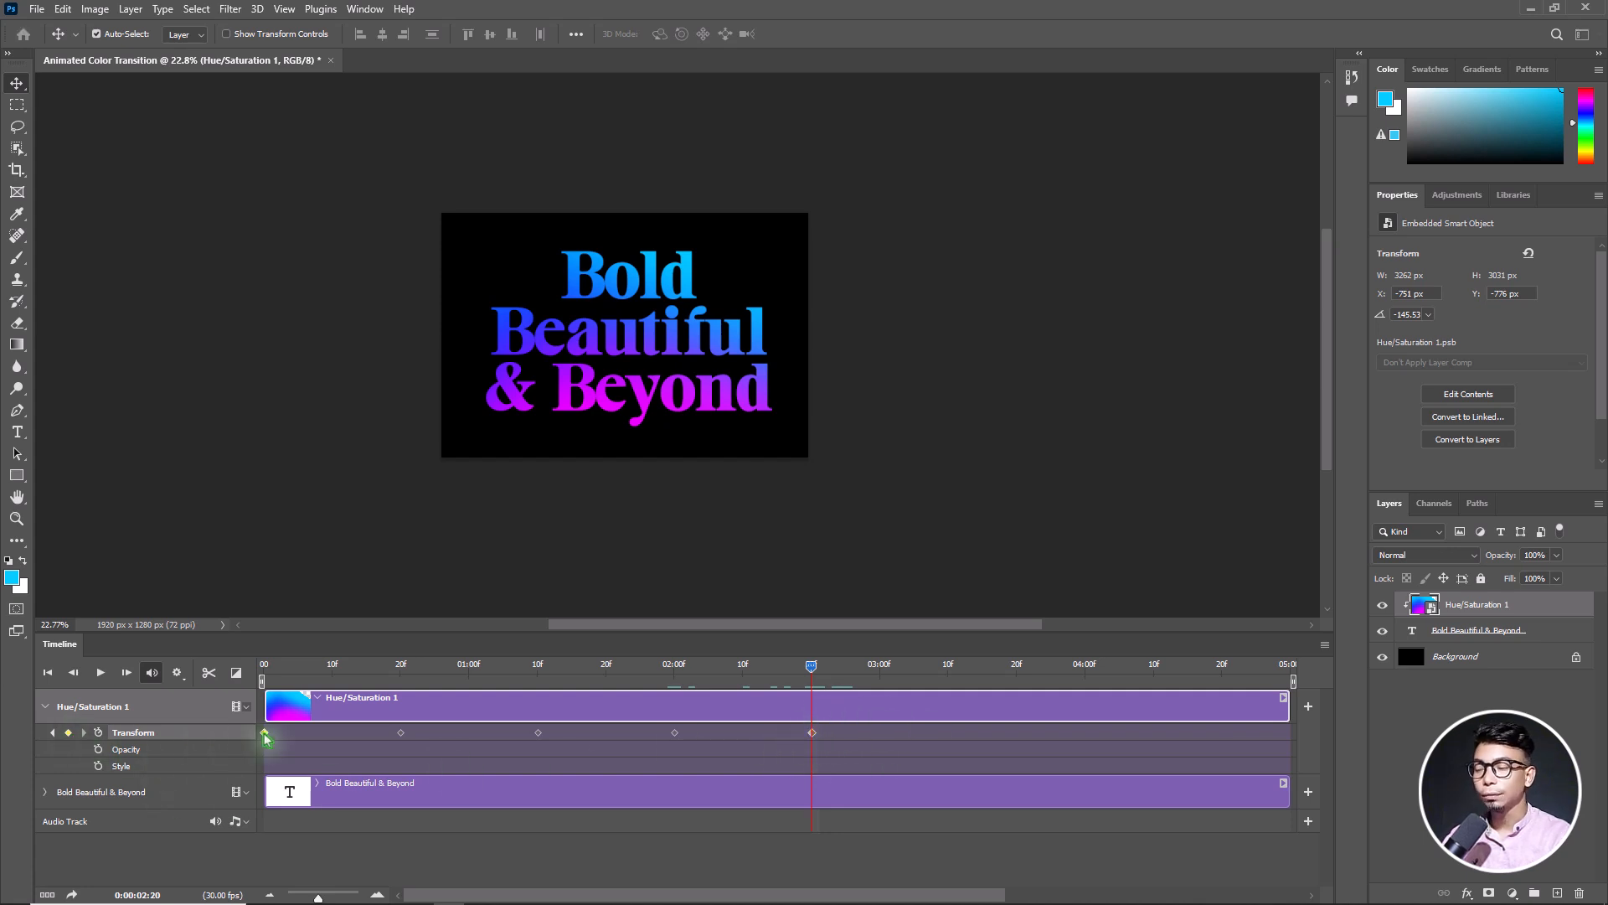
{"action": "right_click", "coordinate": [265, 736]}
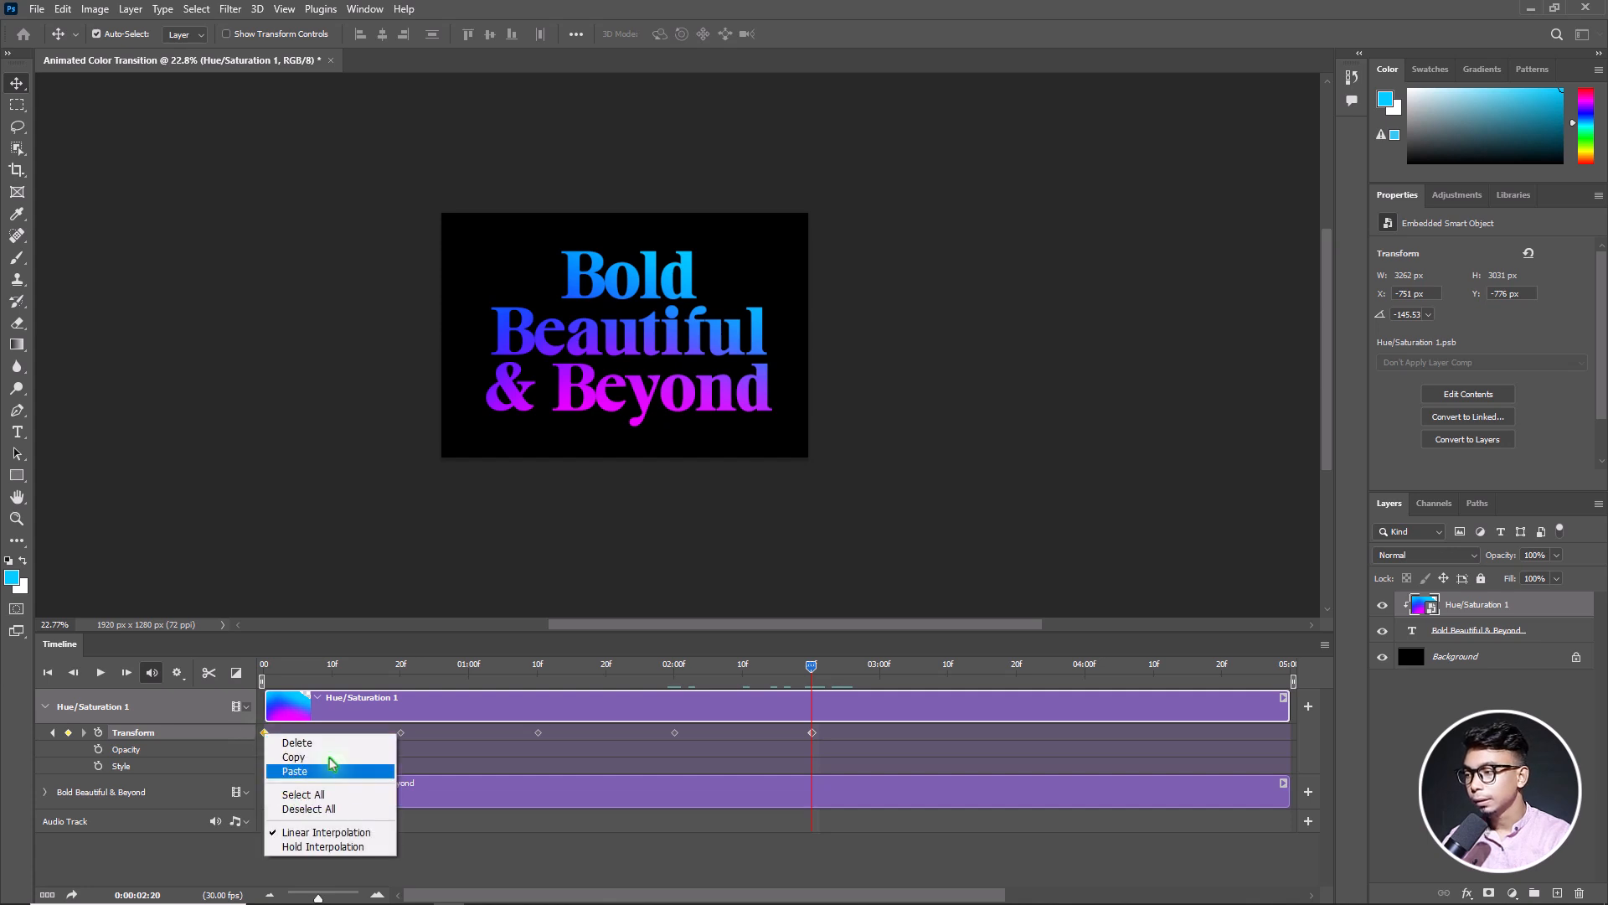
{"action": "left_click", "coordinate": [305, 772]}
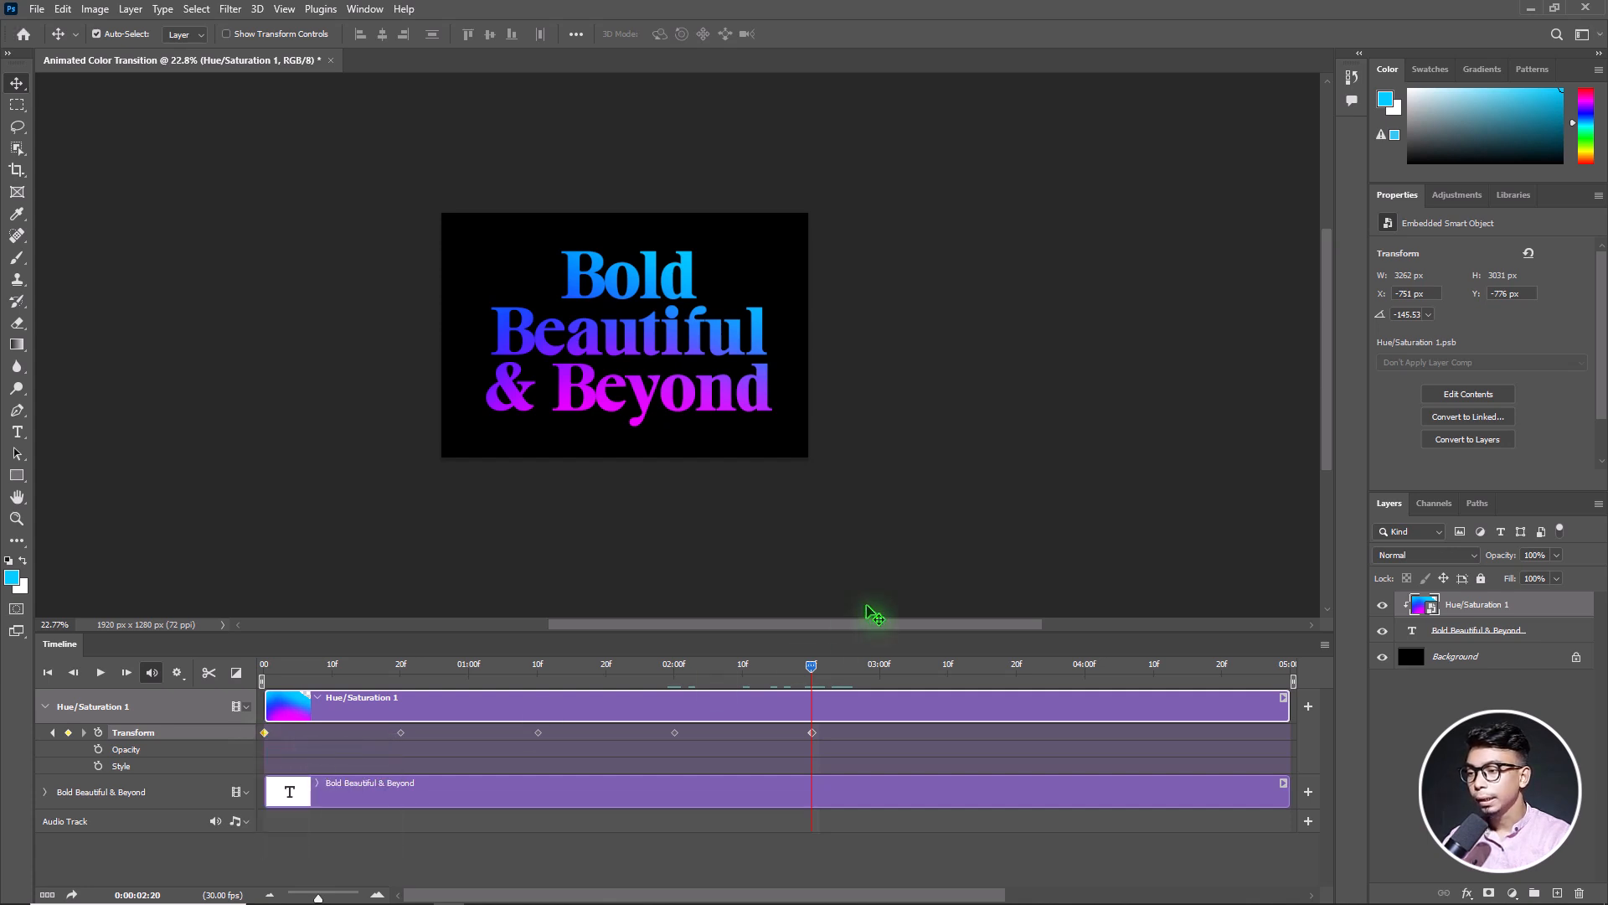
{"action": "right_click", "coordinate": [812, 735]}
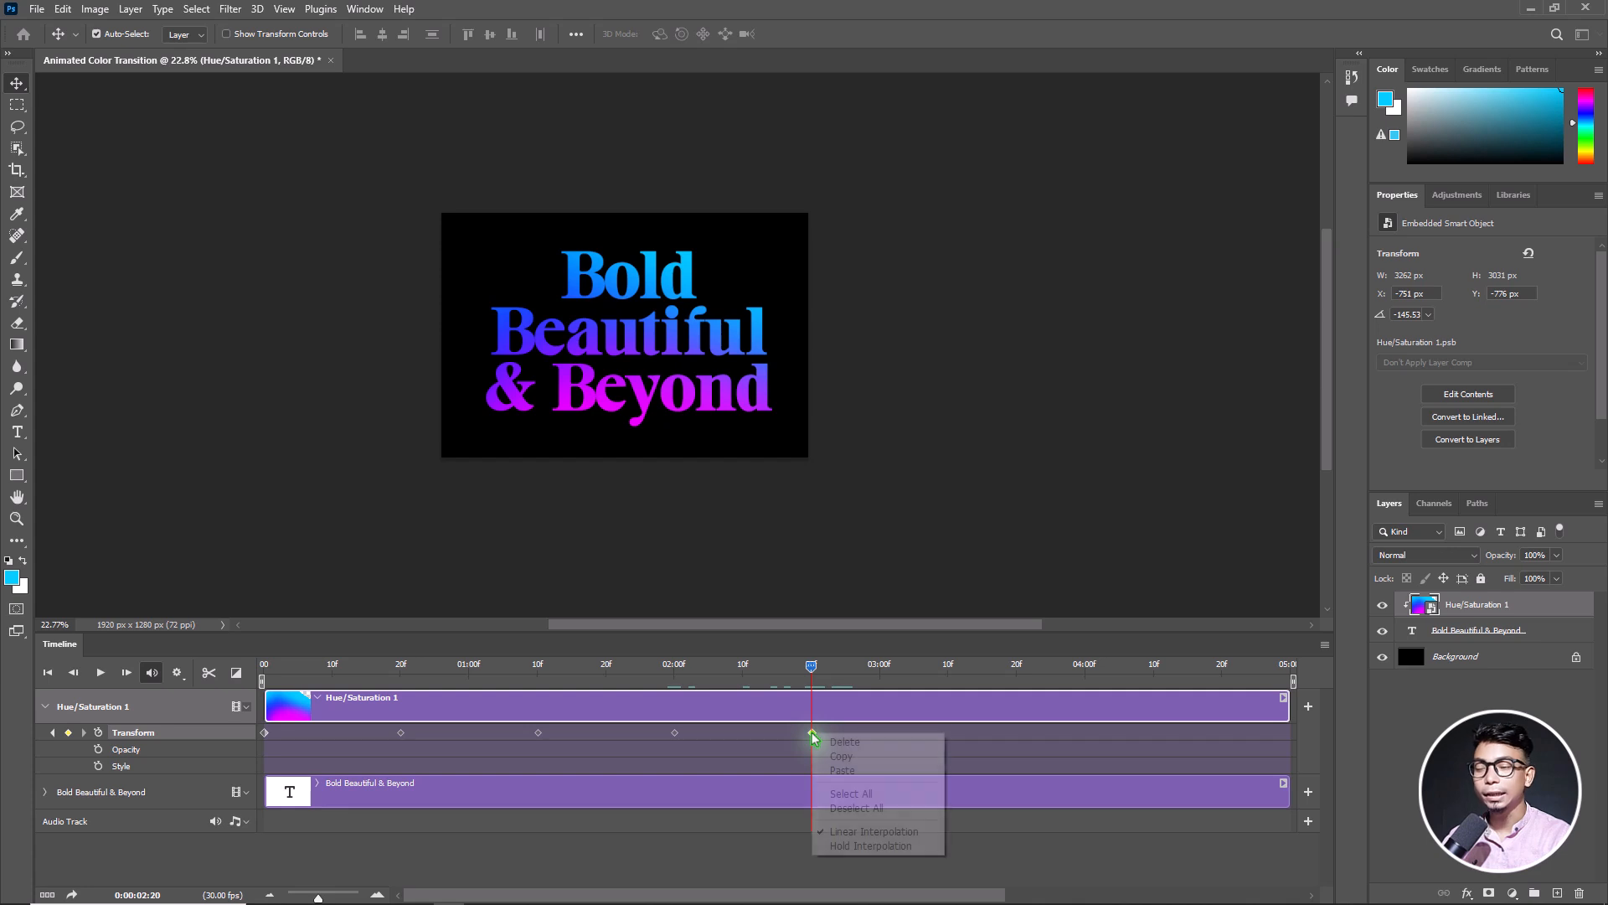
{"action": "left_click", "coordinate": [855, 773]}
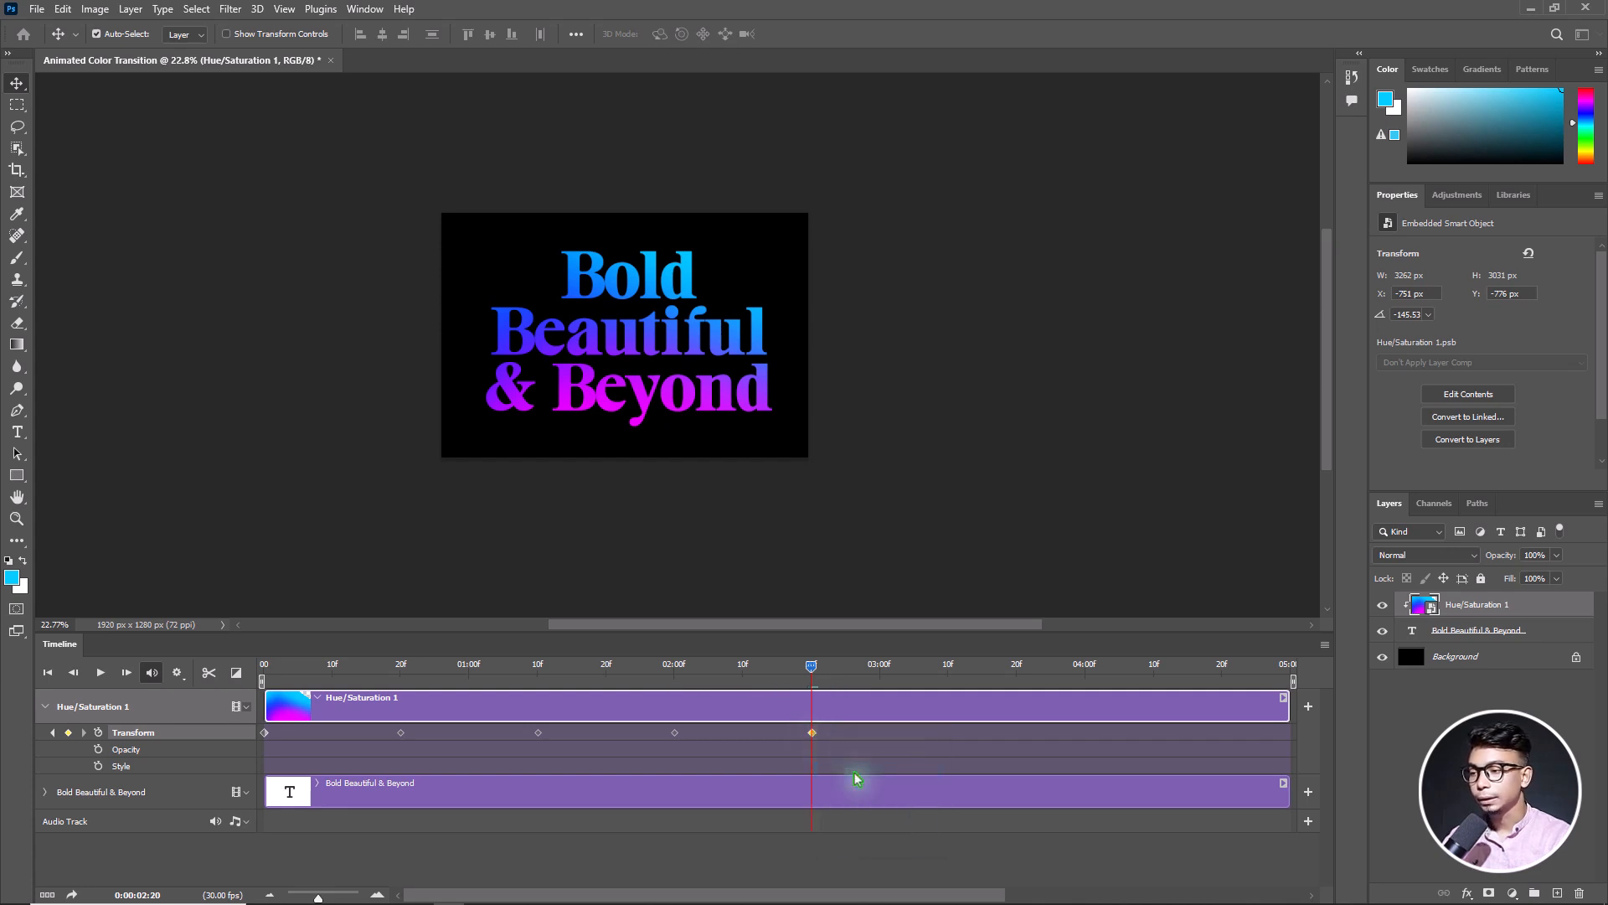
Set the end of the work area at 0:00:02:20 and make sure Loop Playback is on
{"action": "right_click", "coordinate": [811, 667]}
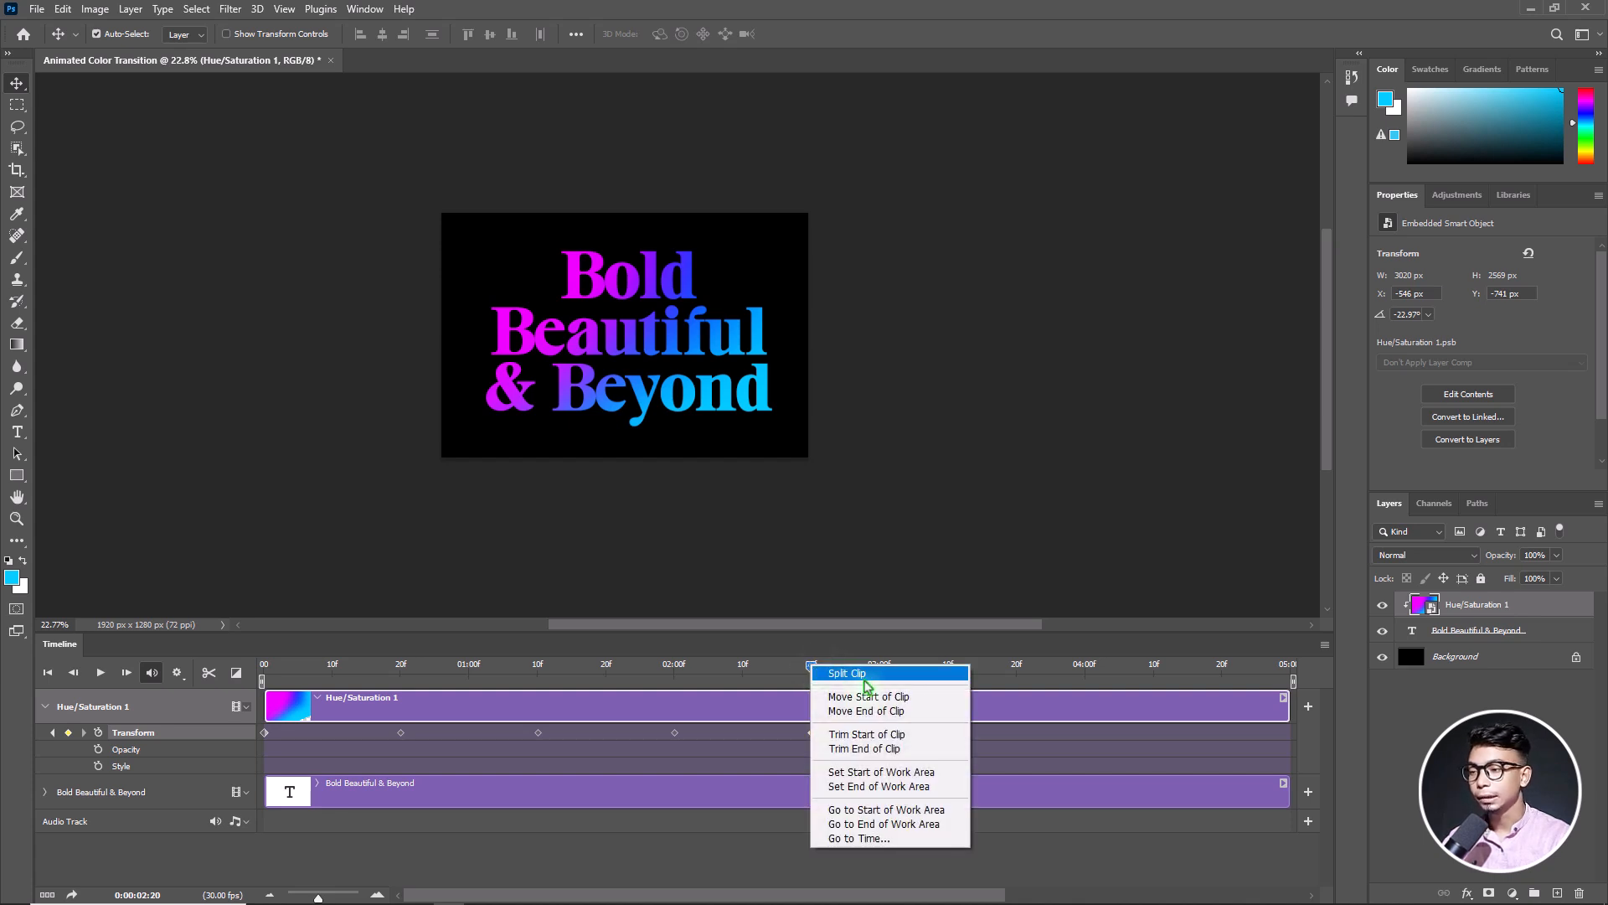
{"action": "left_click", "coordinate": [882, 786]}
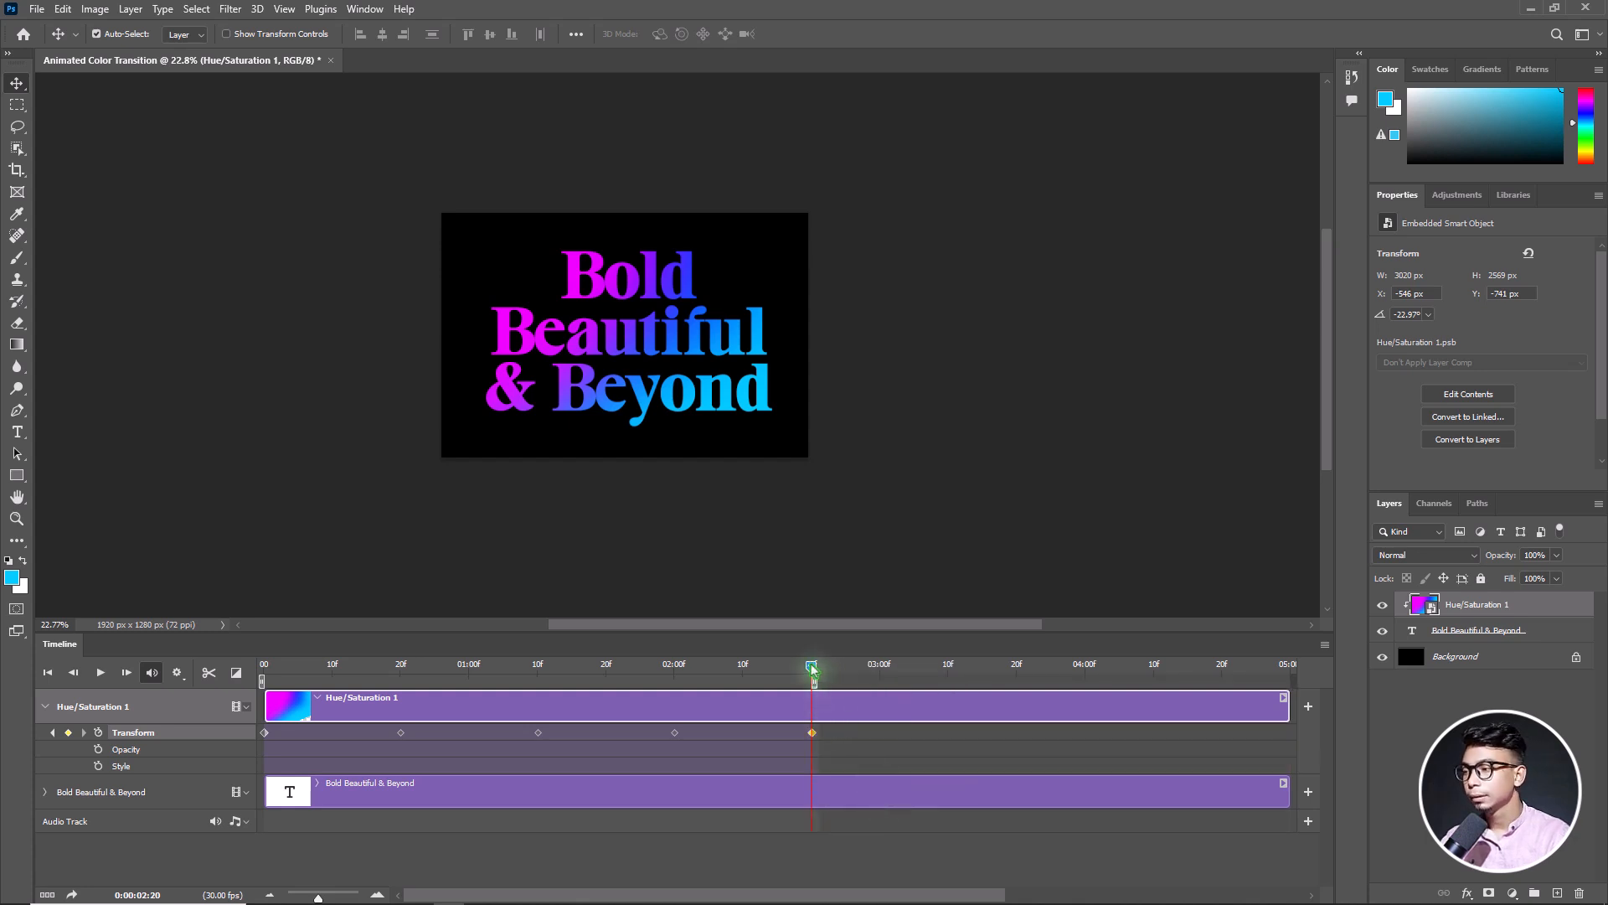
{"action": "left_click", "coordinate": [181, 674]}
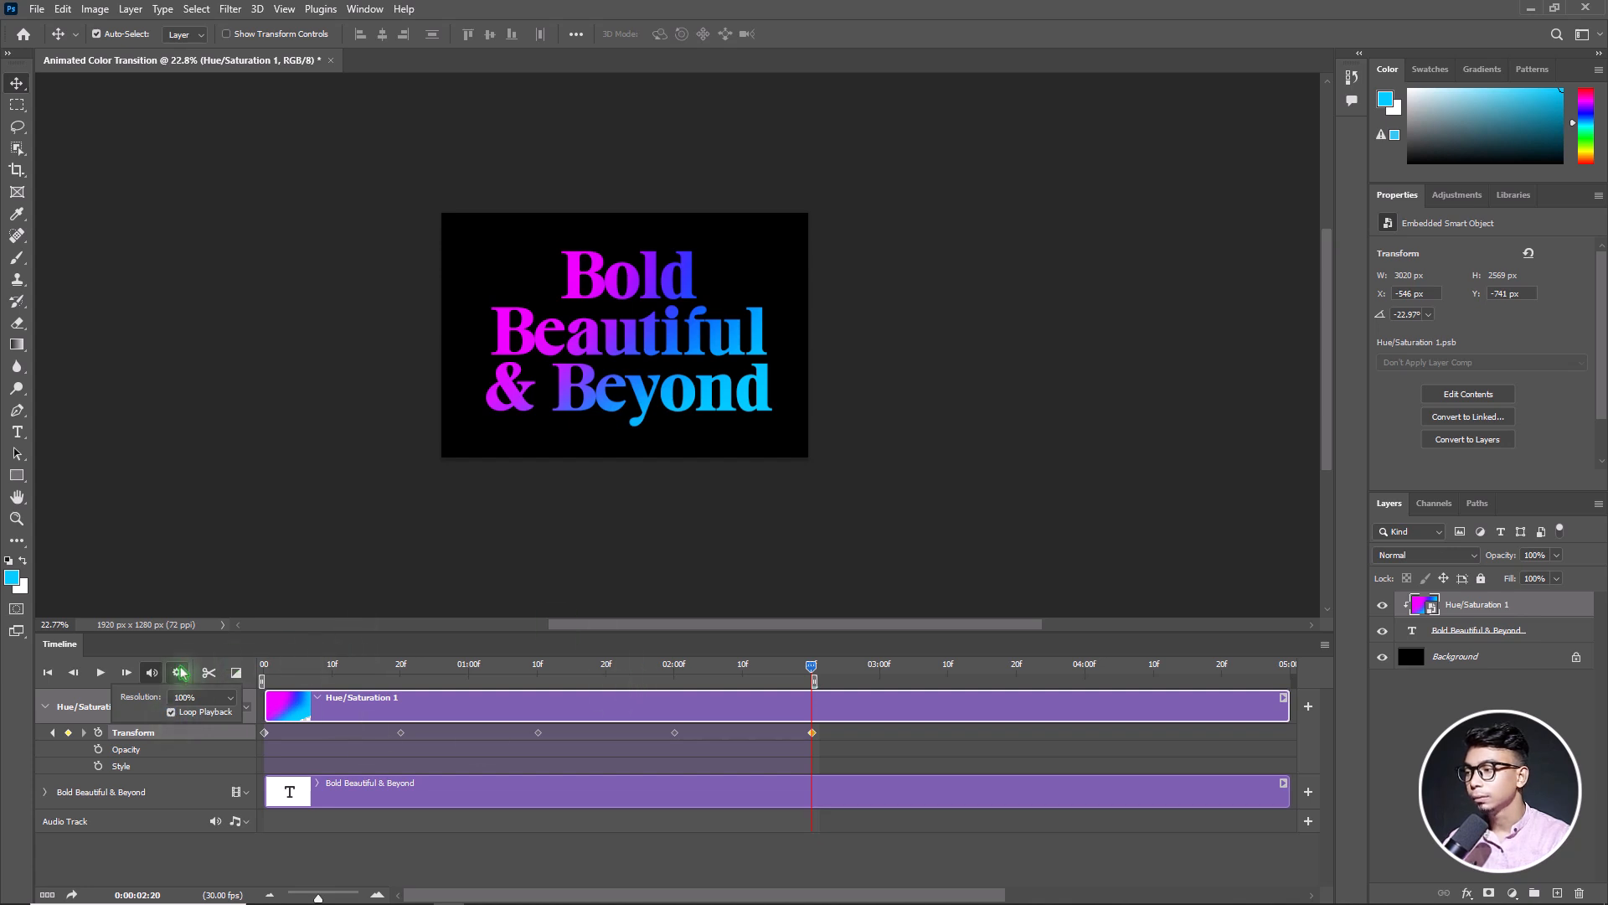
Fit the document on screen, play the looping colour animation as a preview and stop playback
{"action": "left_click", "coordinate": [285, 10]}
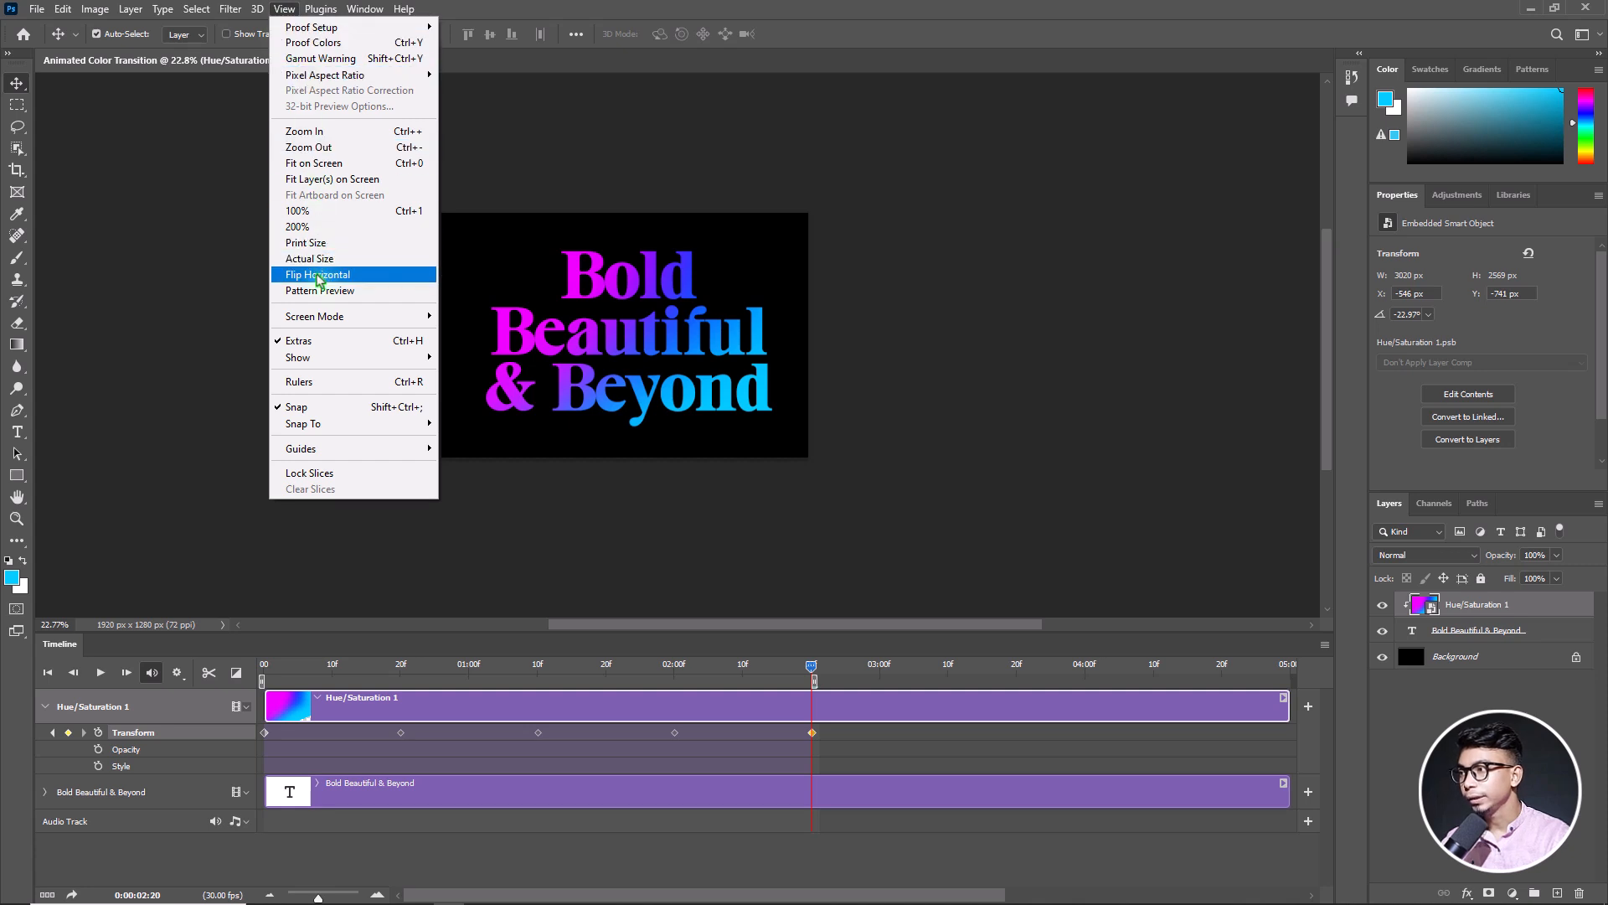
{"action": "left_click", "coordinate": [302, 166]}
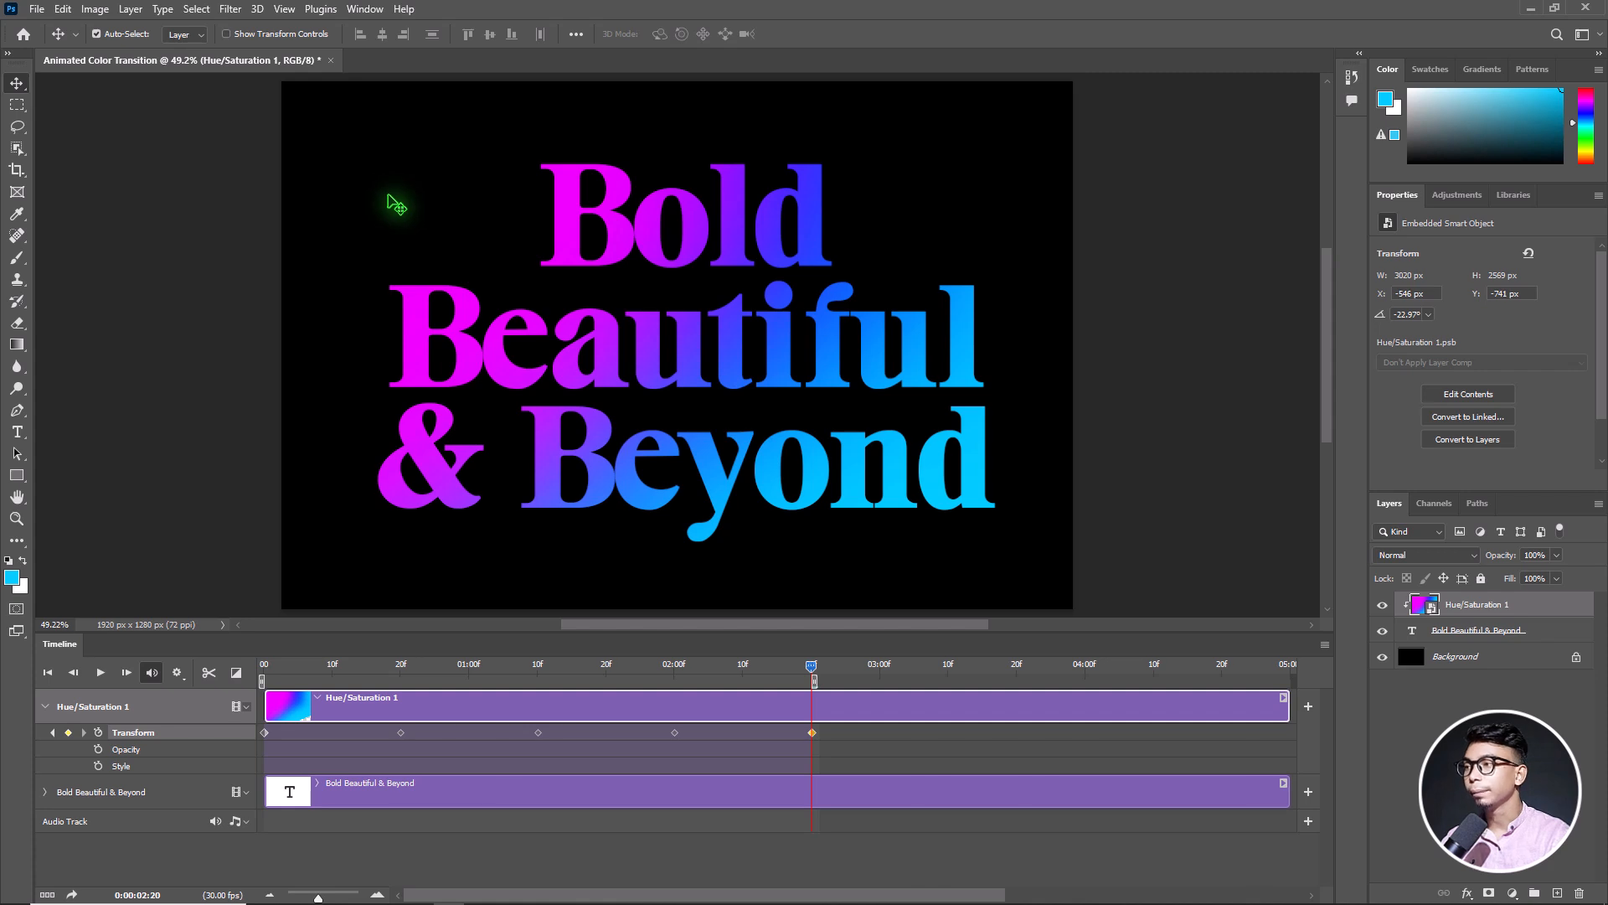
{"action": "scroll", "coordinate": [427, 274], "scroll_direction": "down", "scroll_amount": 2}
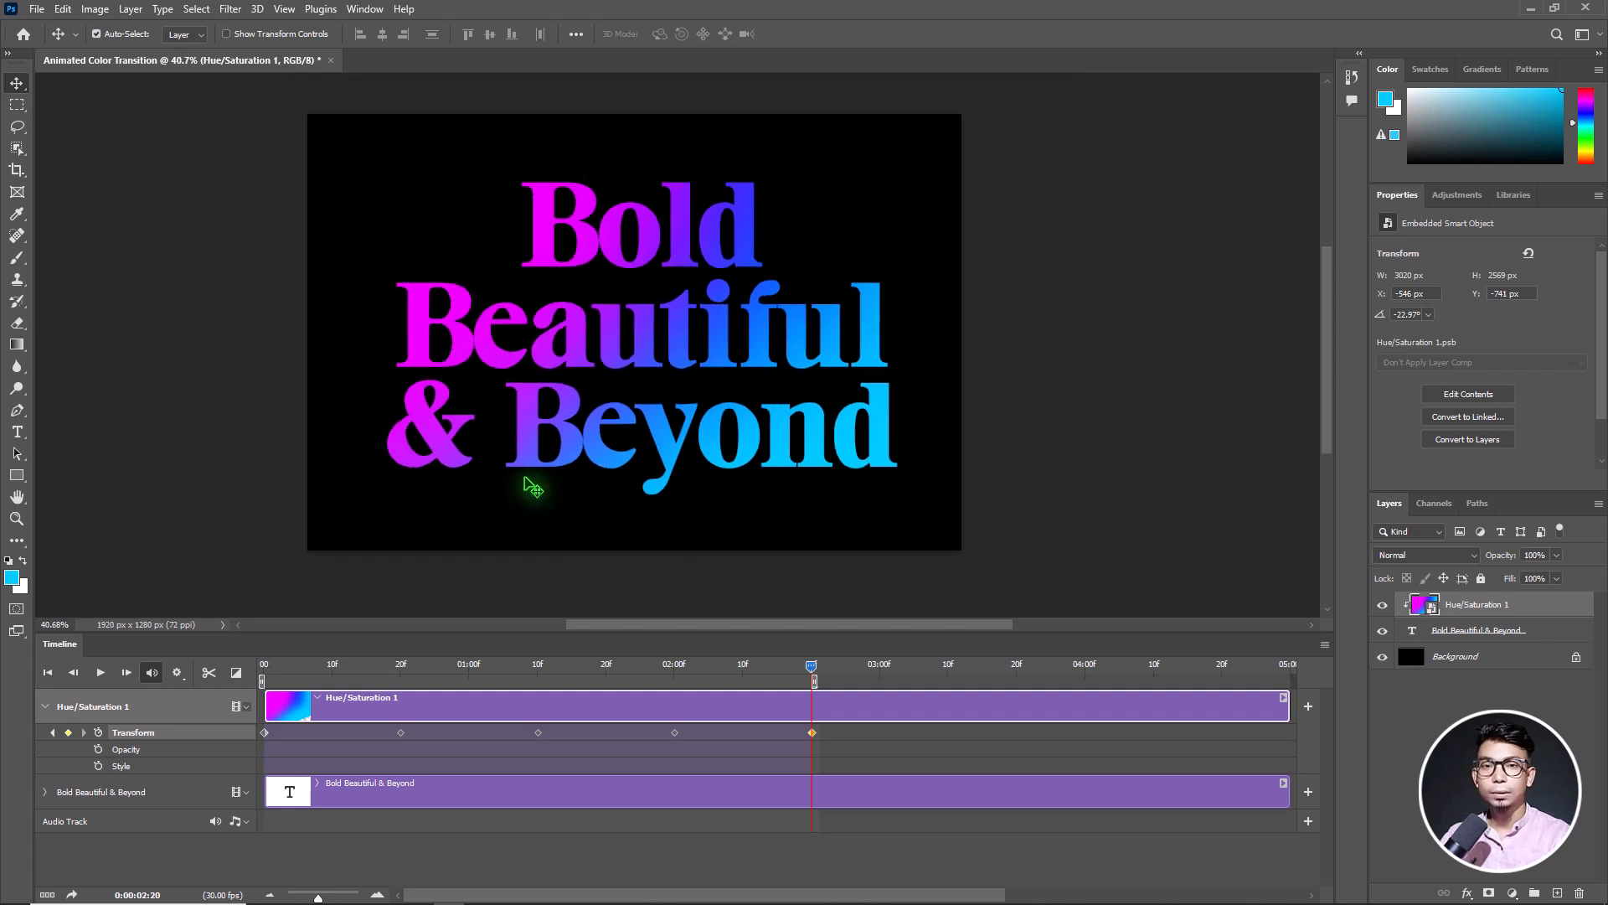
{"action": "left_click", "coordinate": [98, 673]}
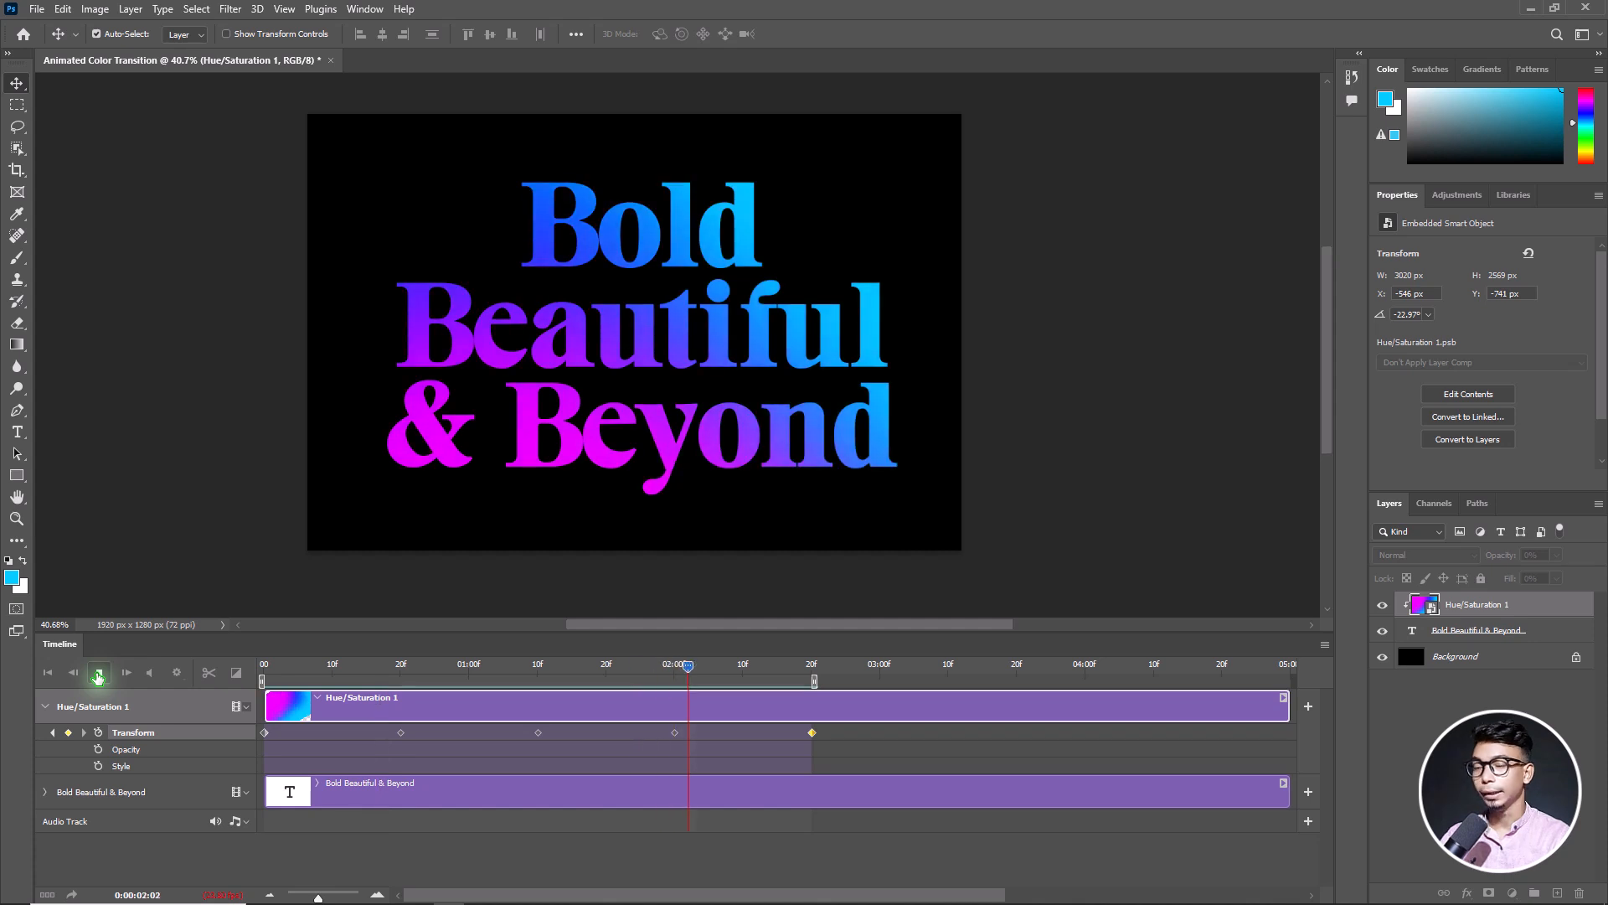
{"action": "left_click", "coordinate": [98, 675]}
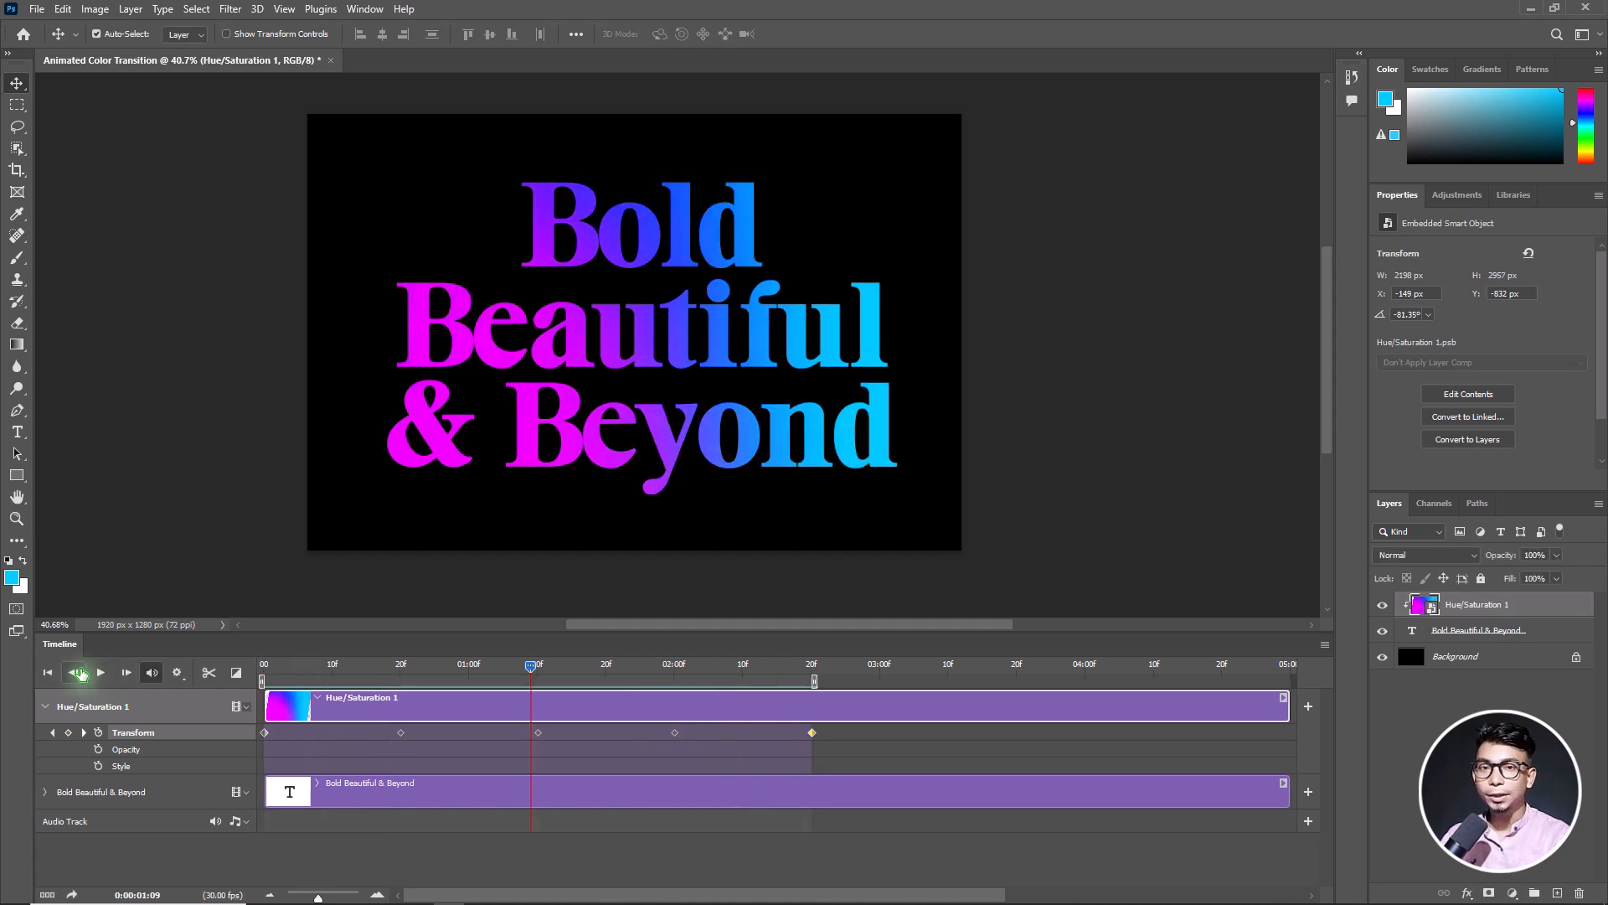
{"action": "left_click", "coordinate": [36, 9]}
{"action": "mouse_move", "coordinate": [76, 268]}
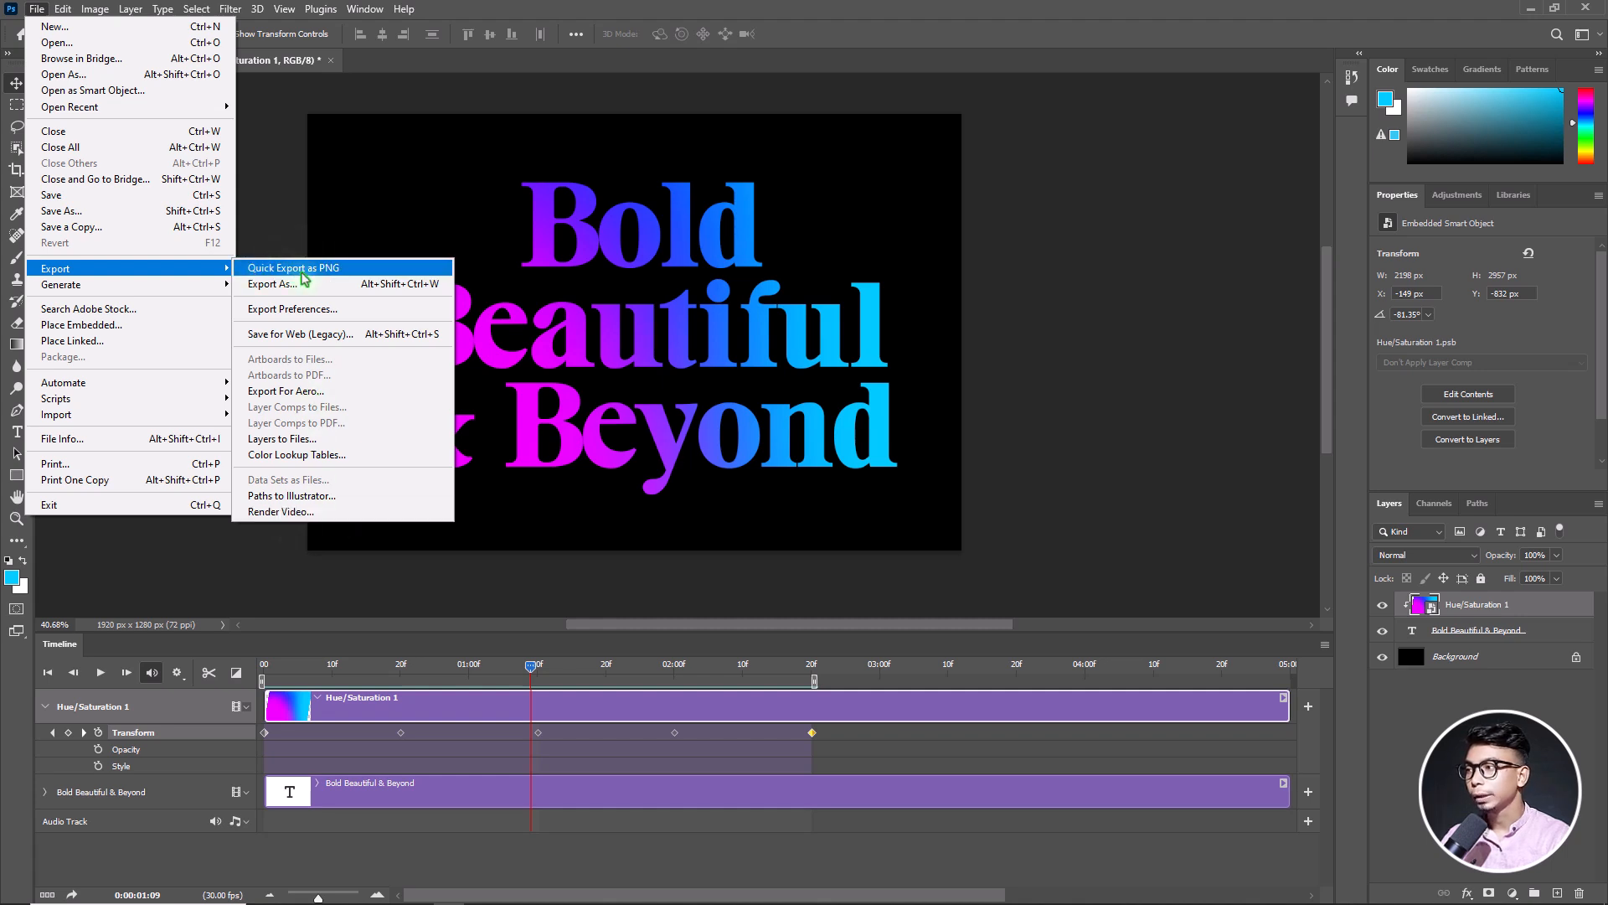
{"action": "left_click", "coordinate": [320, 340]}
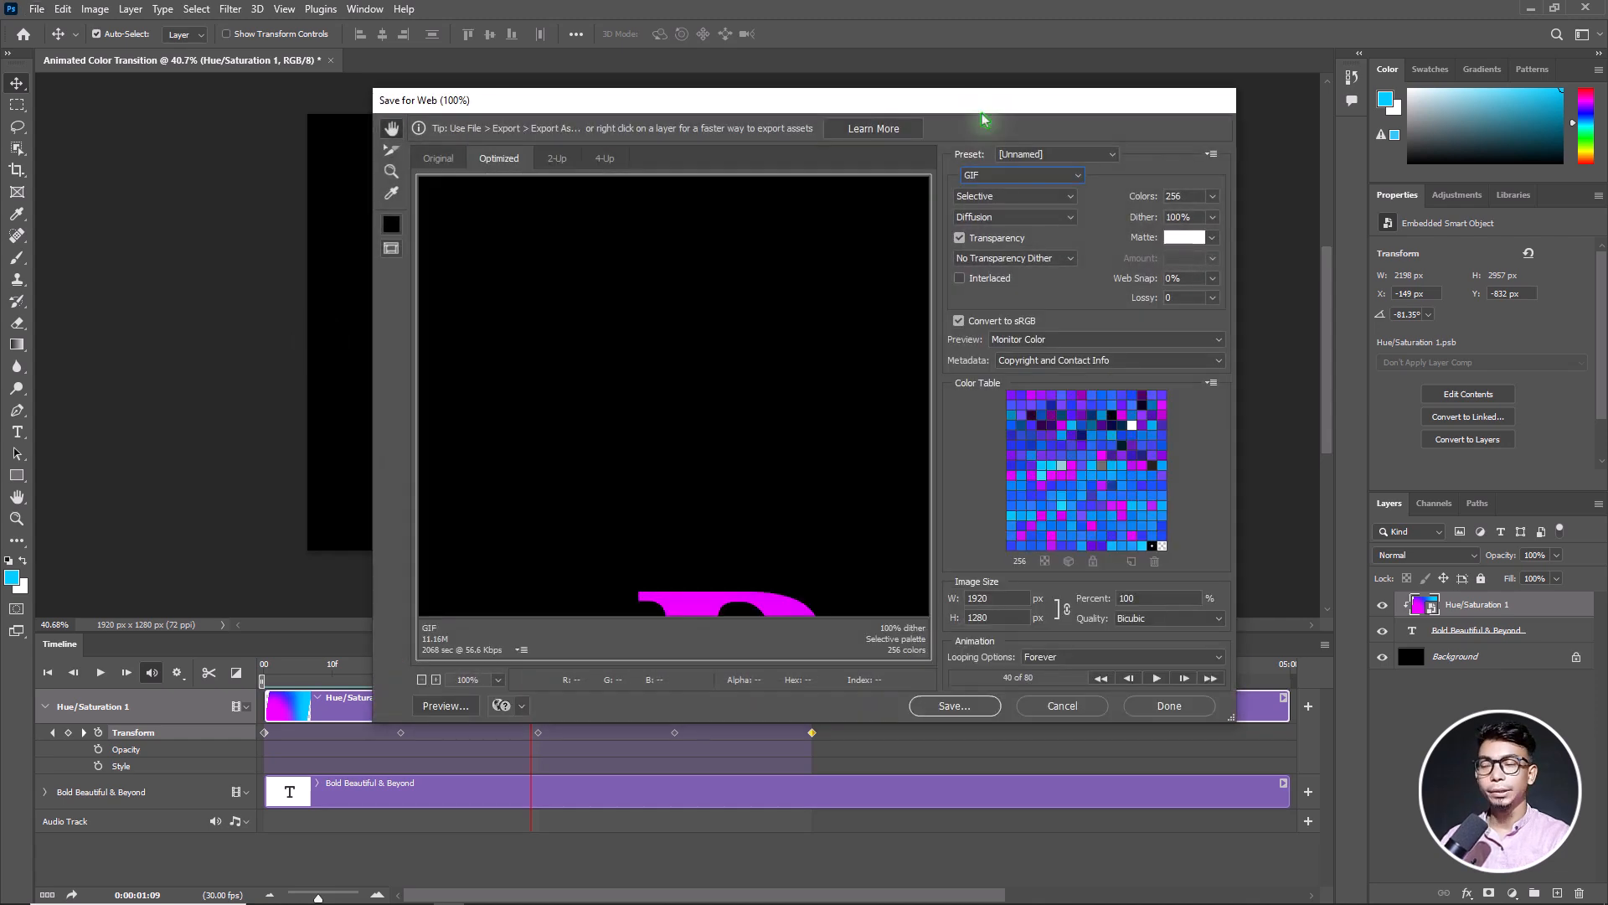
{"action": "left_click", "coordinate": [994, 178]}
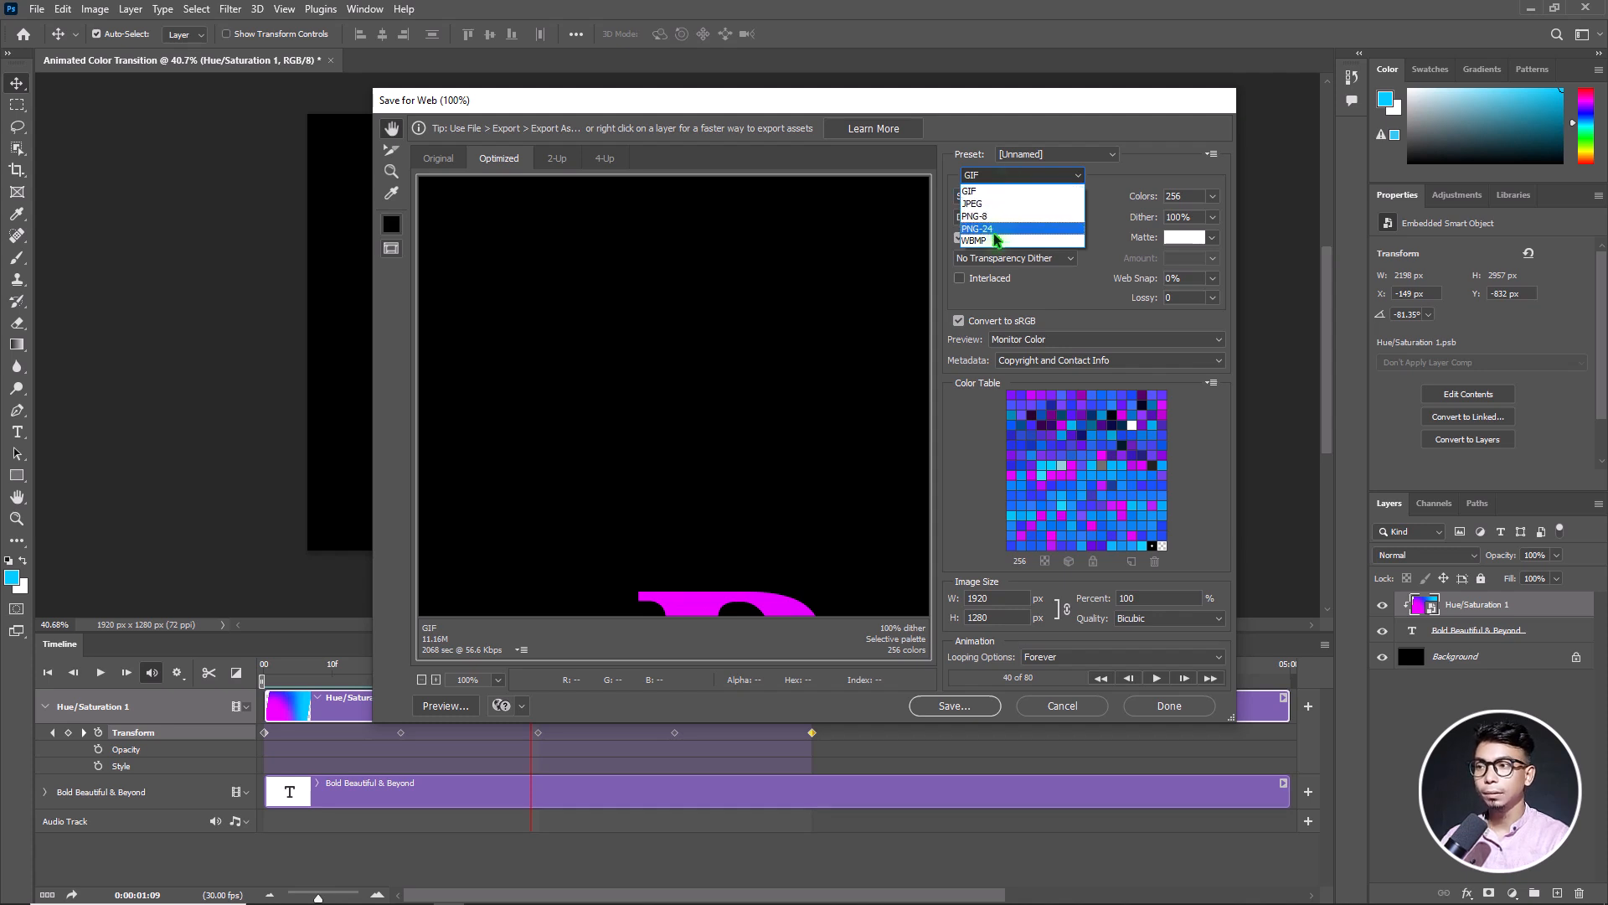
{"action": "left_click", "coordinate": [1107, 132]}
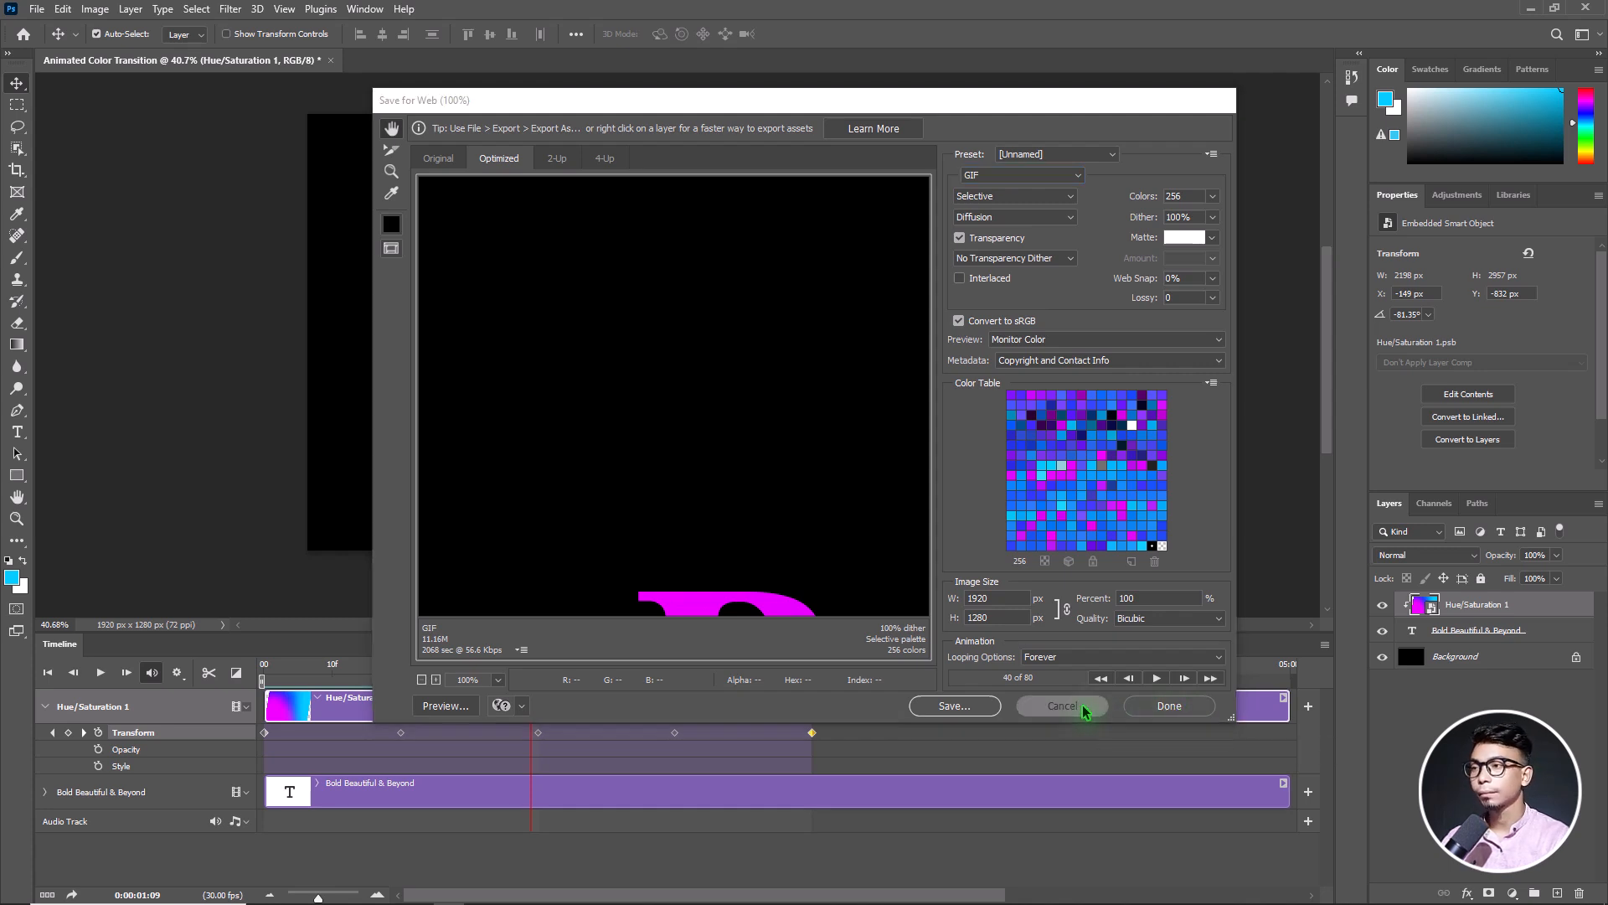
{"action": "left_click", "coordinate": [1043, 706]}
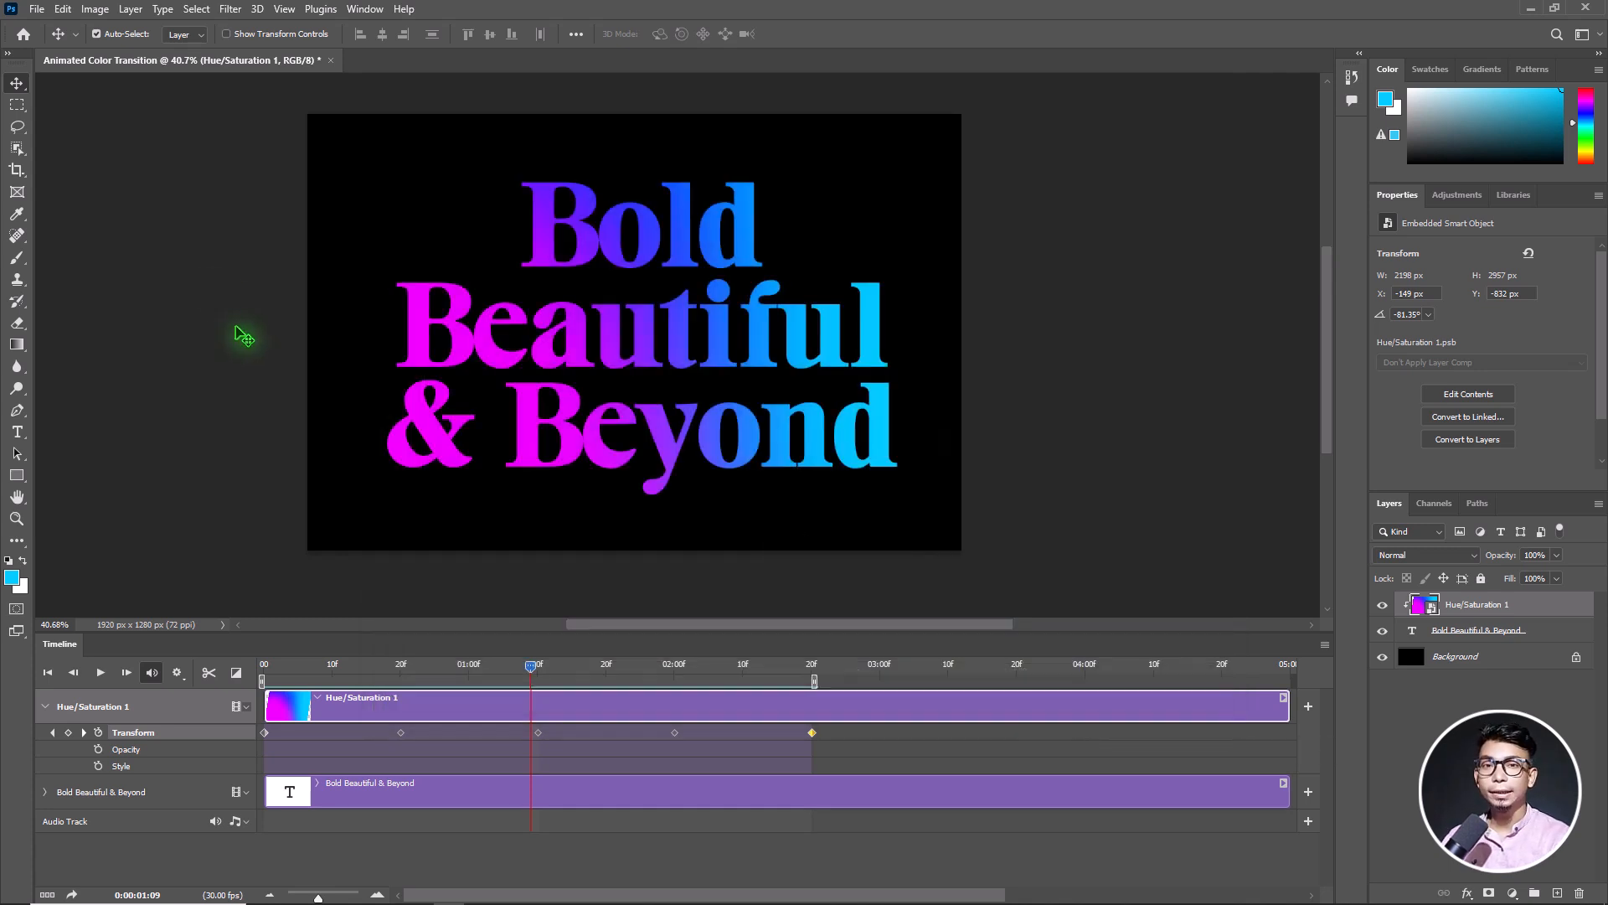
Render the work area as an H.264 video named Animated Color Transition.mp4
{"action": "left_click", "coordinate": [37, 10]}
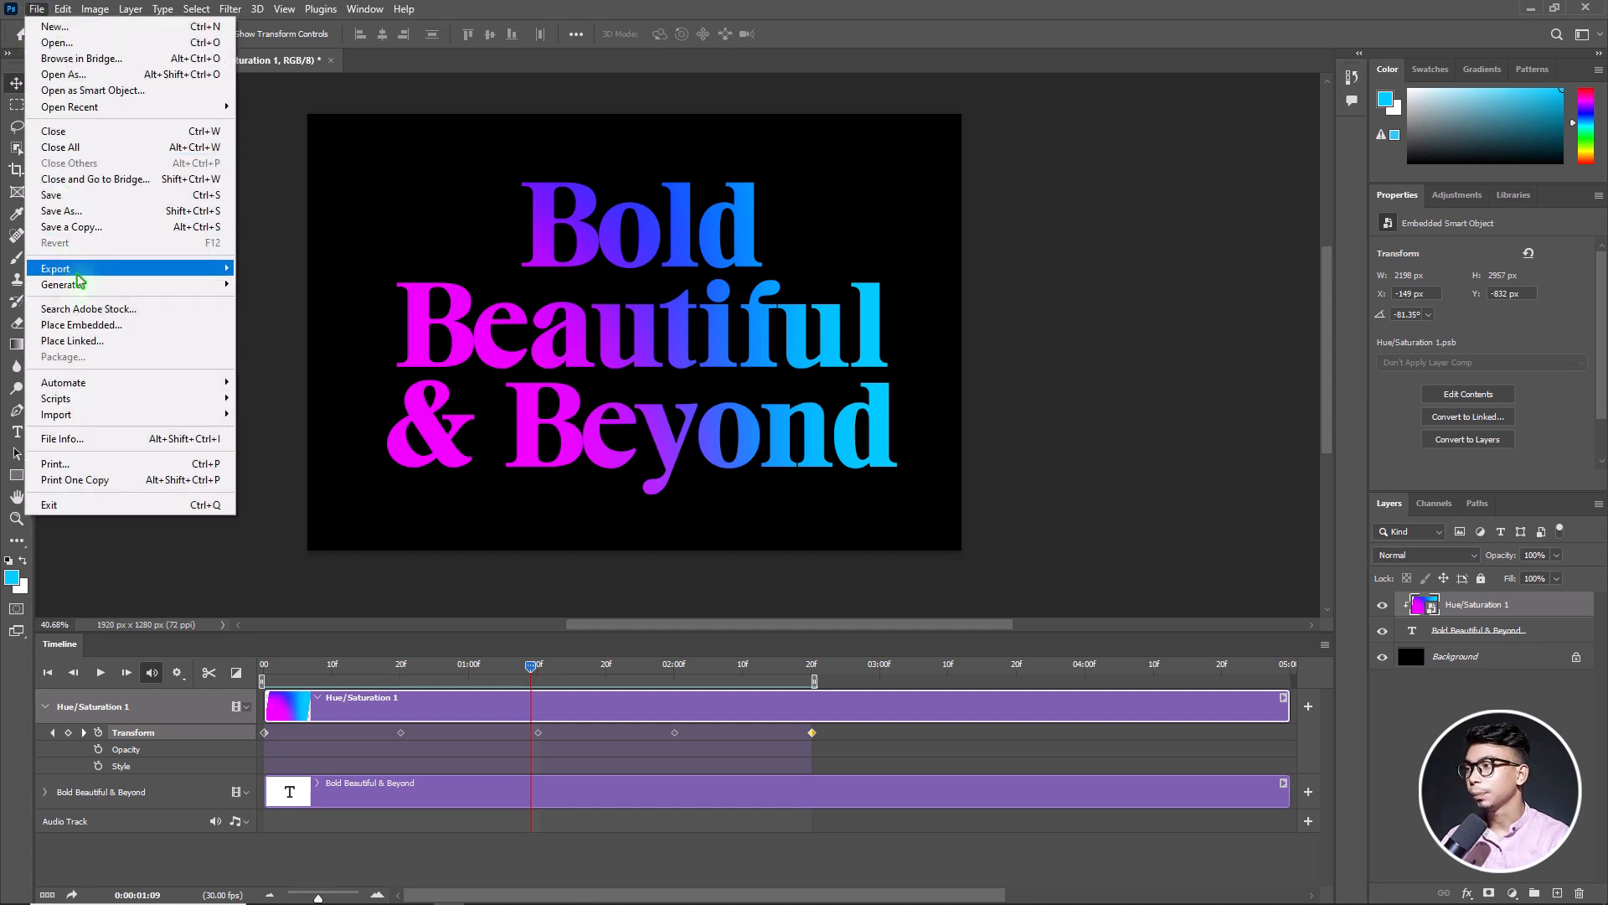
{"action": "left_click", "coordinate": [385, 508]}
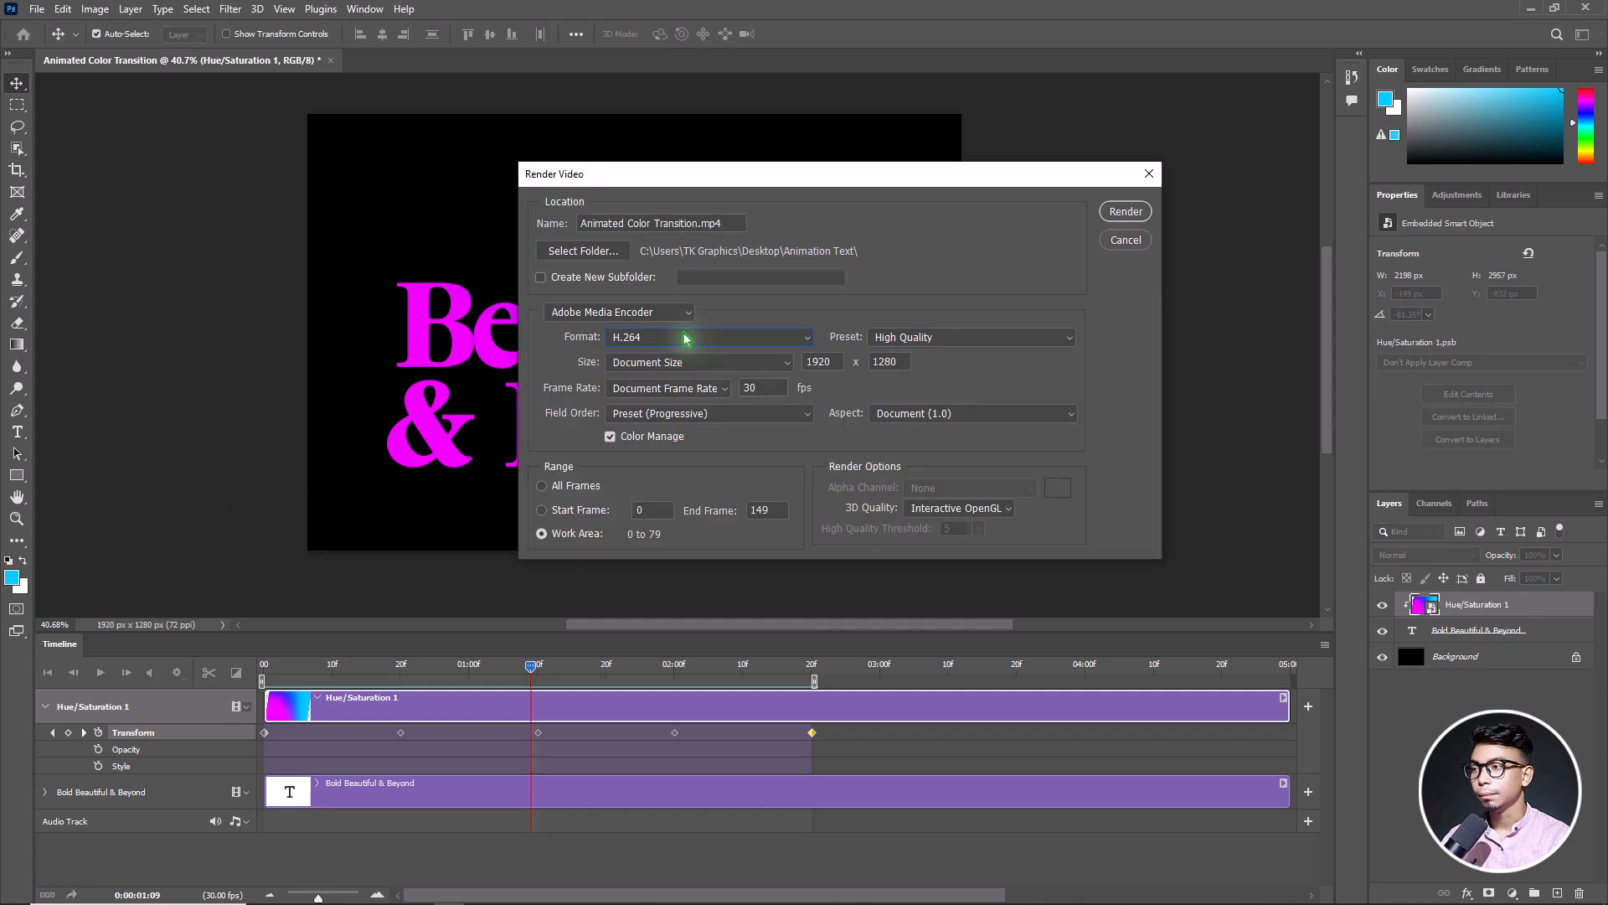
{"action": "left_click", "coordinate": [685, 338]}
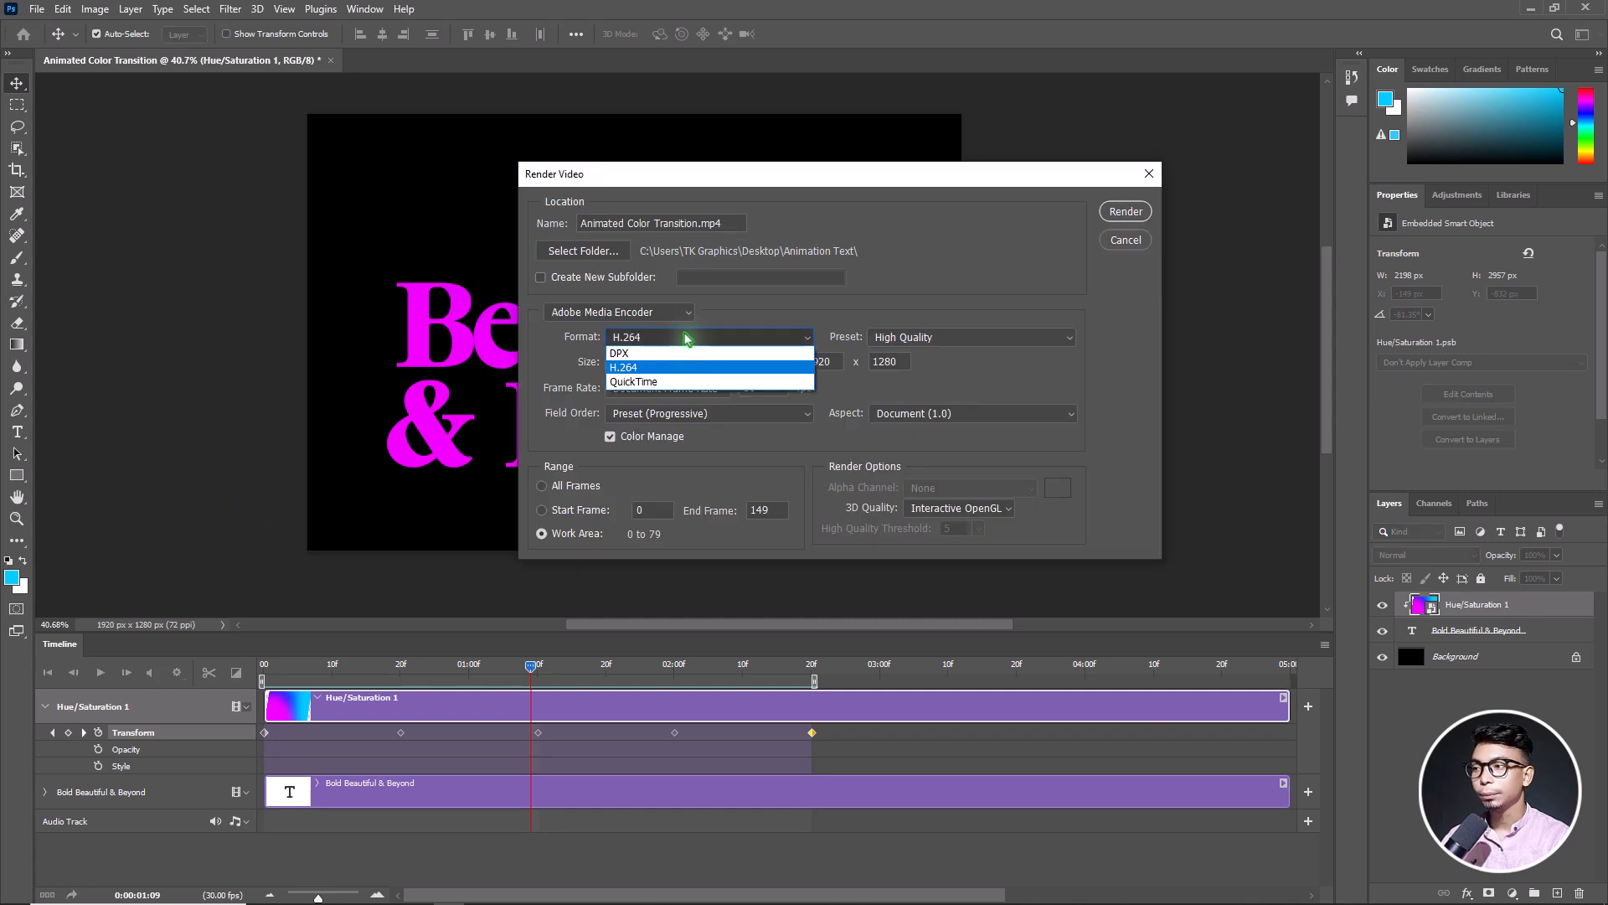
{"action": "left_click", "coordinate": [658, 368]}
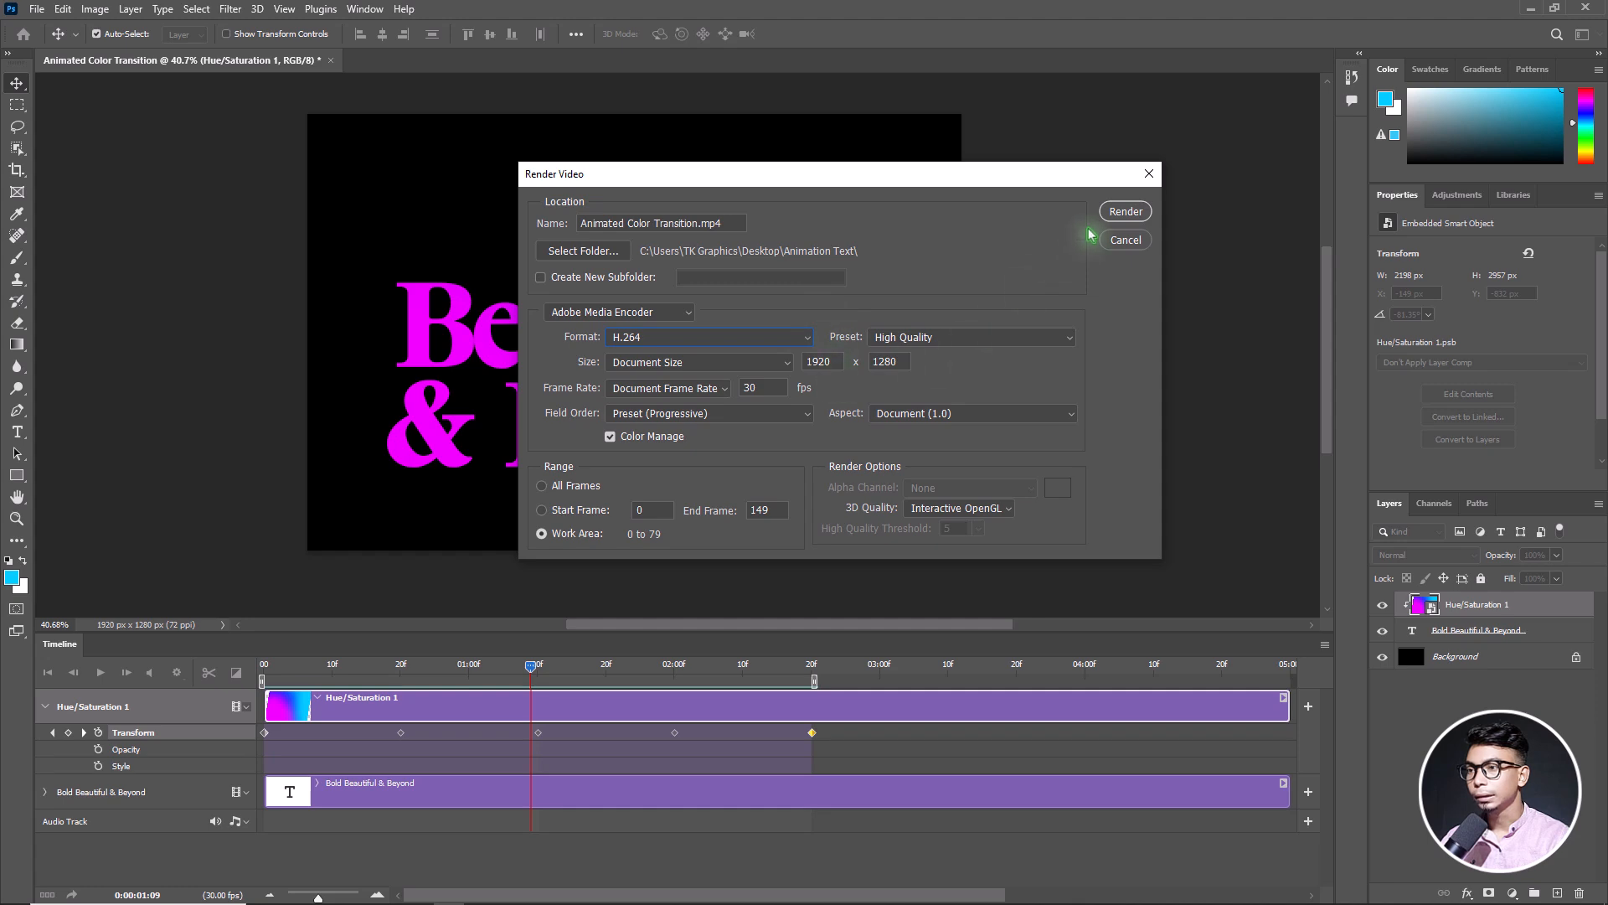
{"action": "left_click", "coordinate": [1125, 215]}
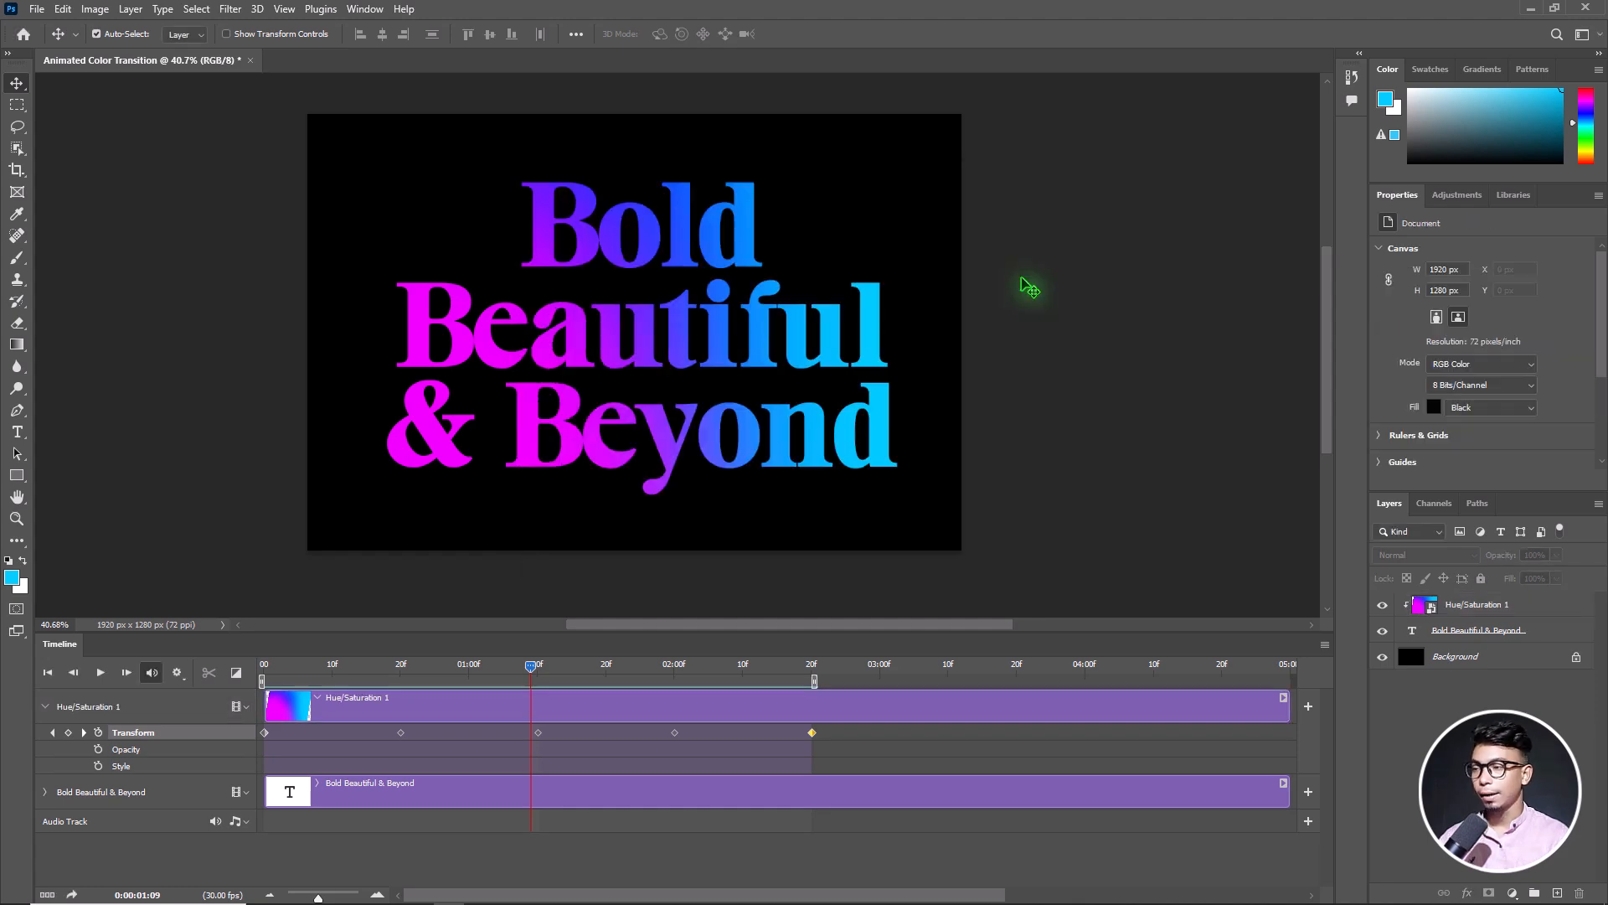